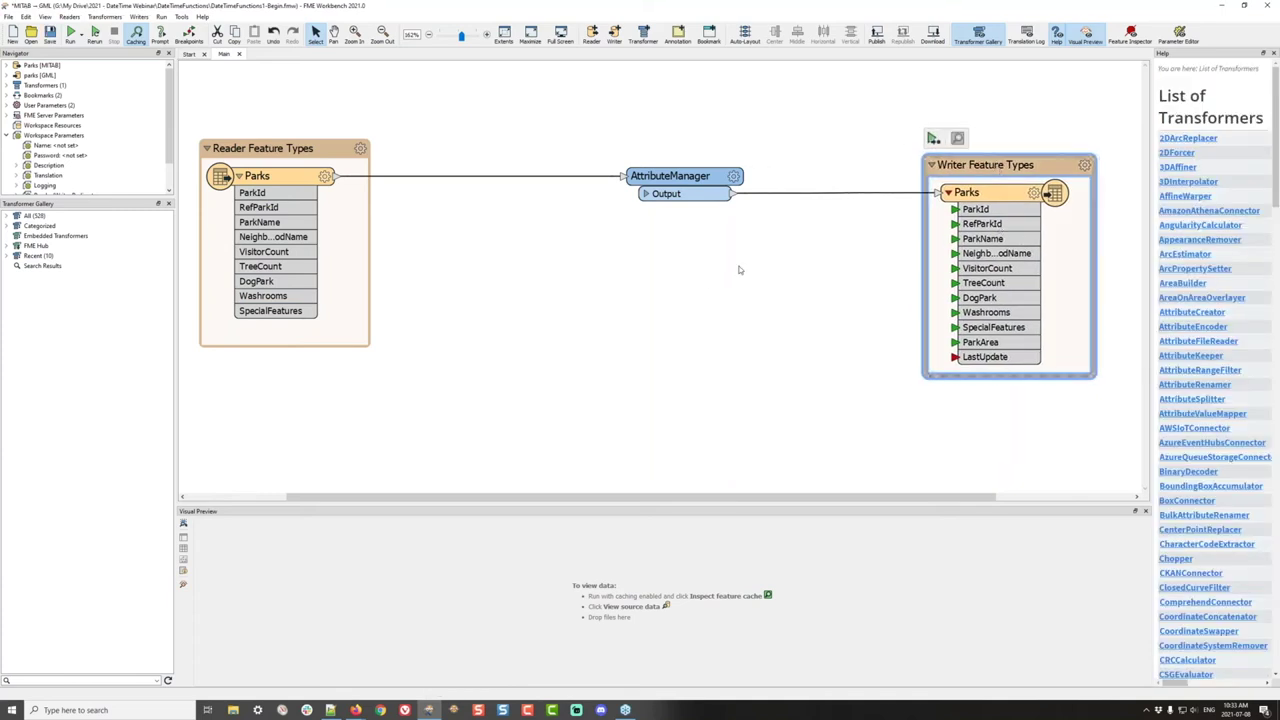
# Review the user attribute definitions of the Parks writer feature type, including the data type of LastUpdate
pyautogui.click(765, 358)
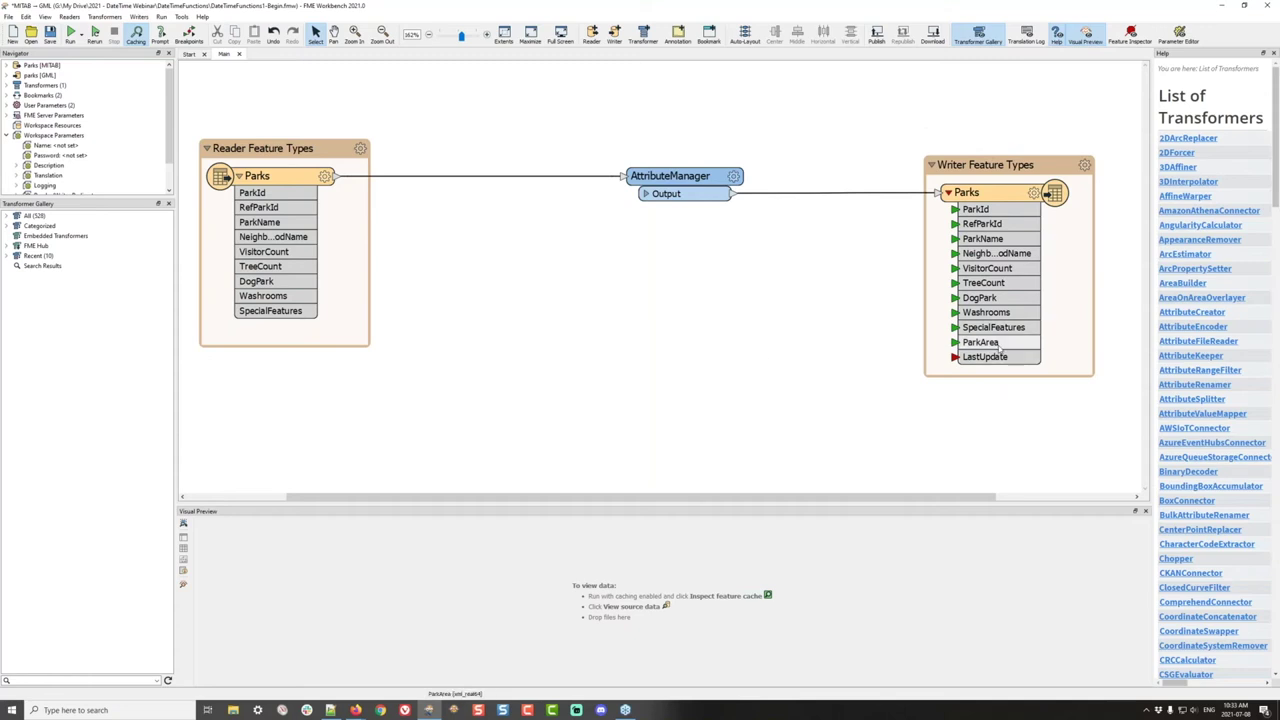
pyautogui.click(1005, 343)
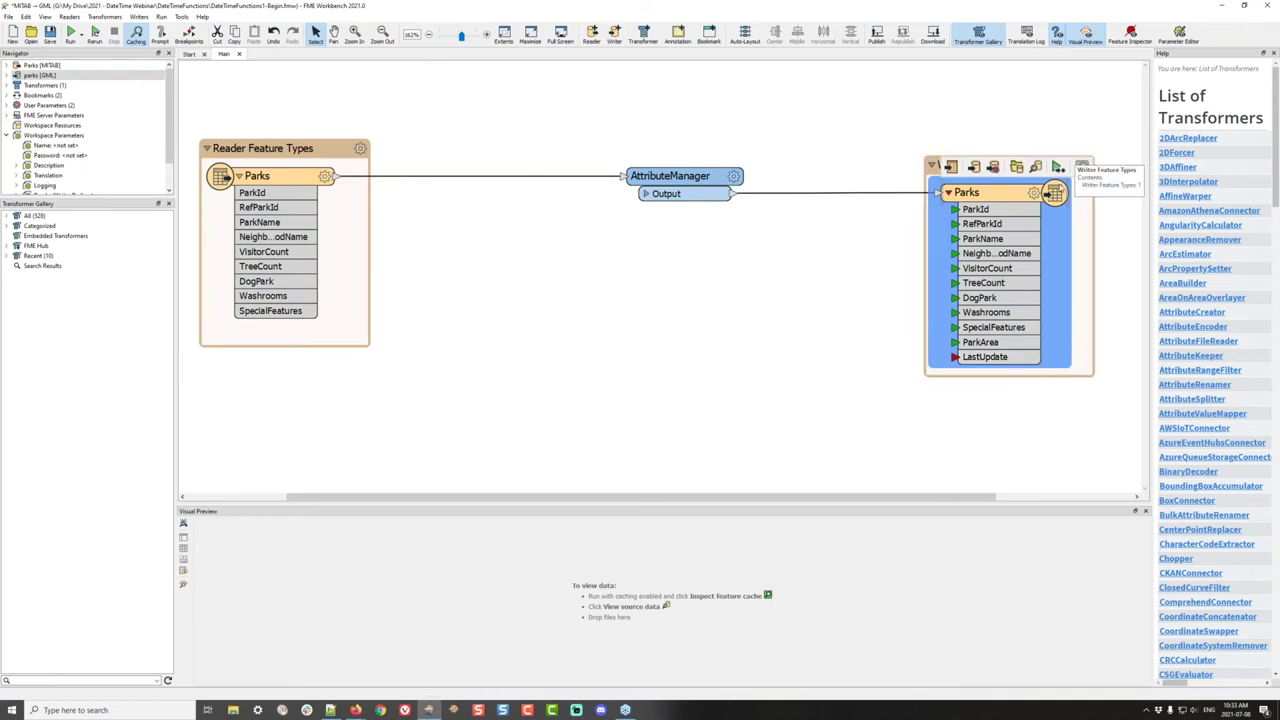
pyautogui.click(1033, 193)
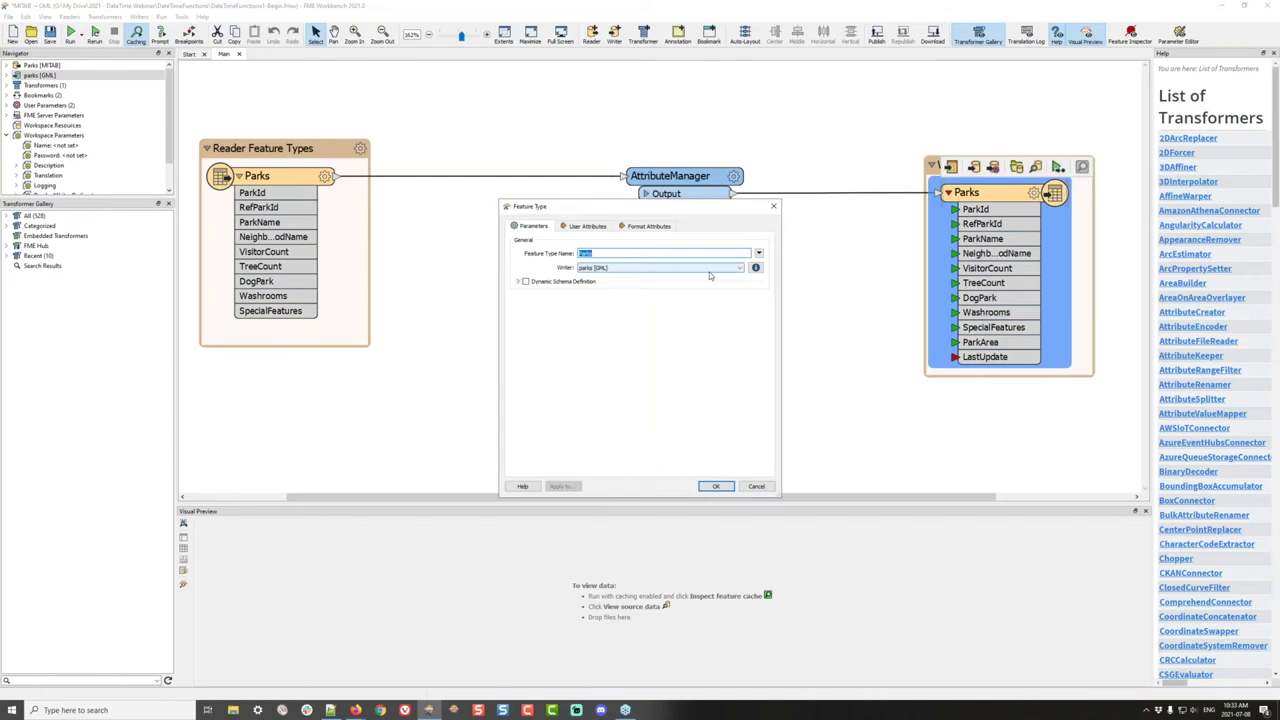
pyautogui.click(587, 226)
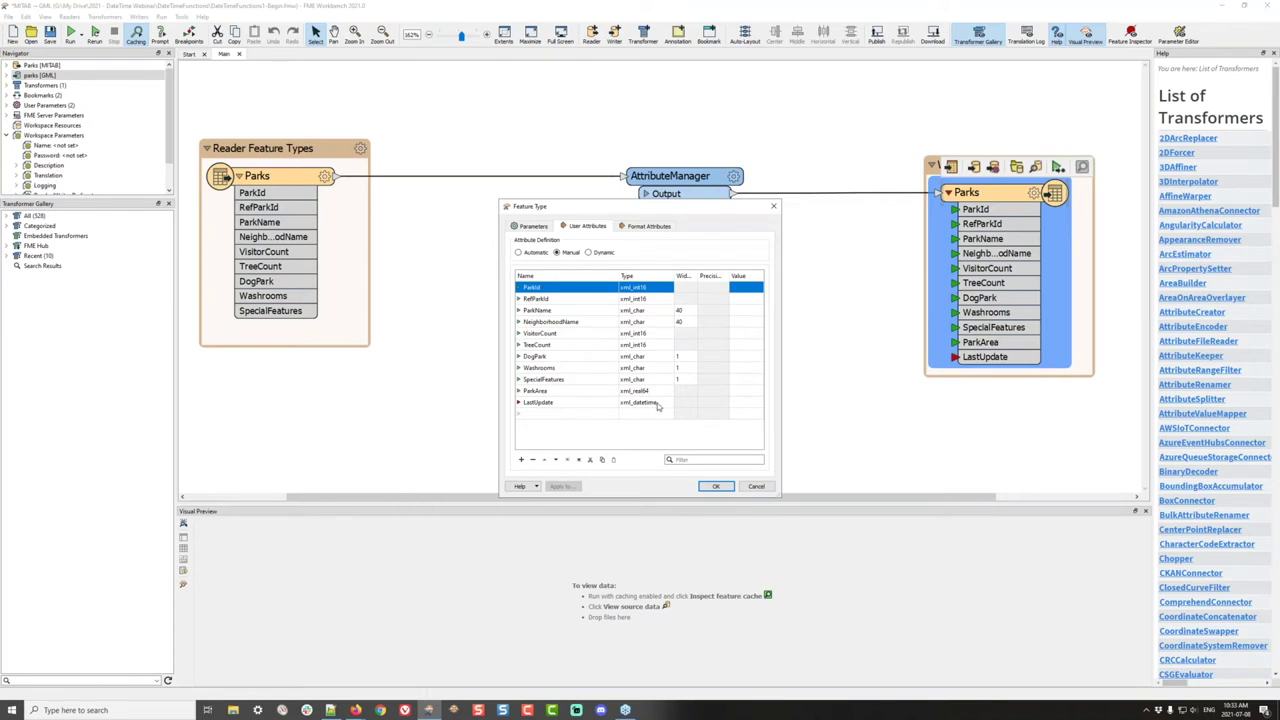
pyautogui.click(715, 486)
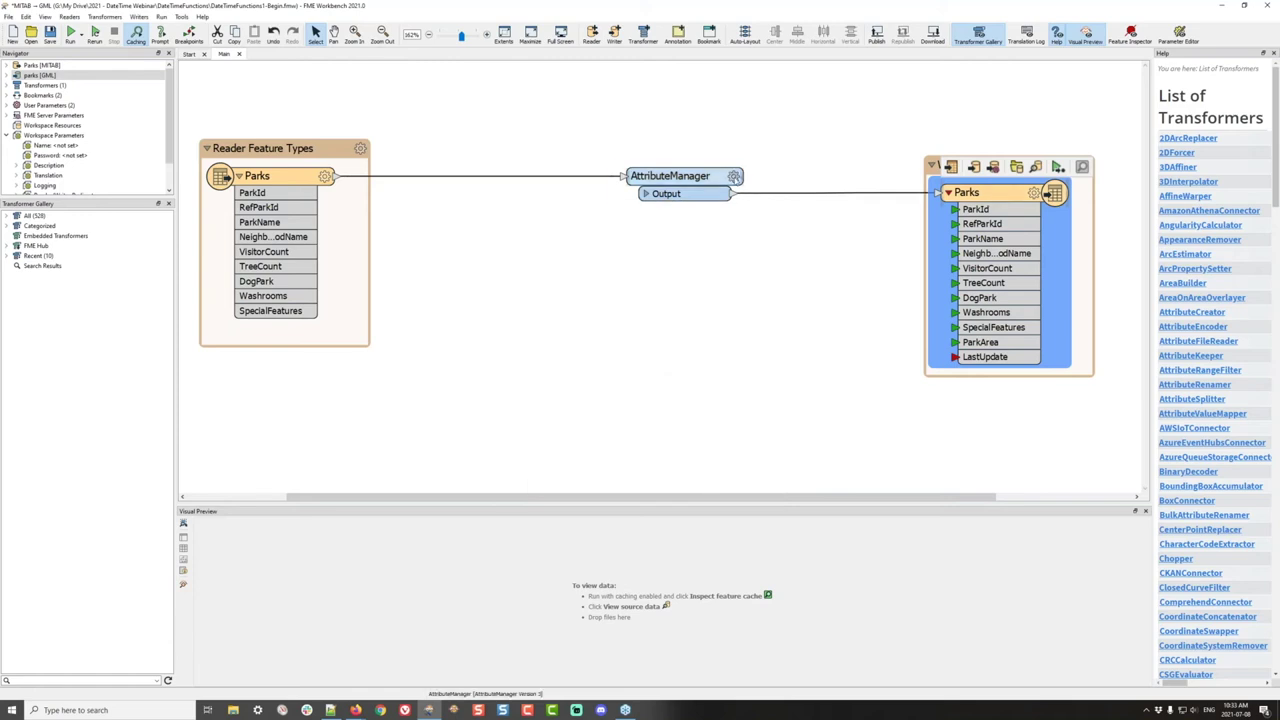
# Review the attribute actions configured in the AttributeManager transformer
pyautogui.click(734, 179)
pyautogui.click(734, 177)
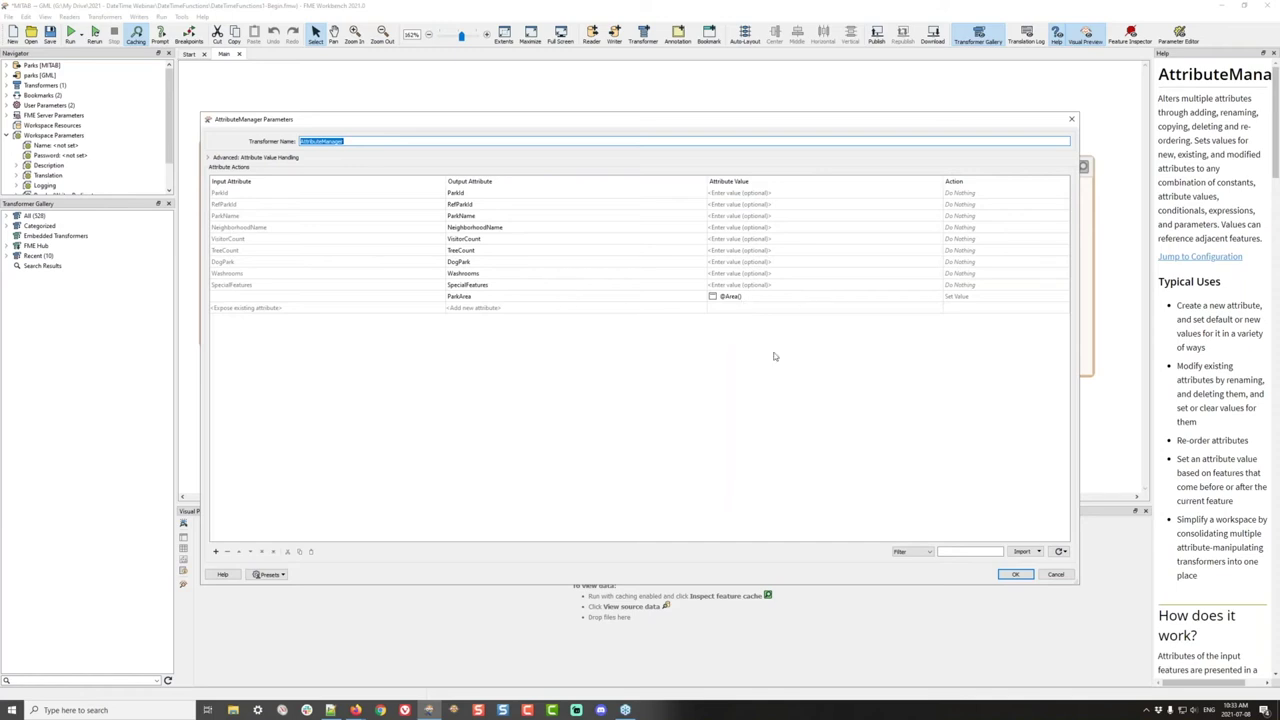
pyautogui.click(1015, 575)
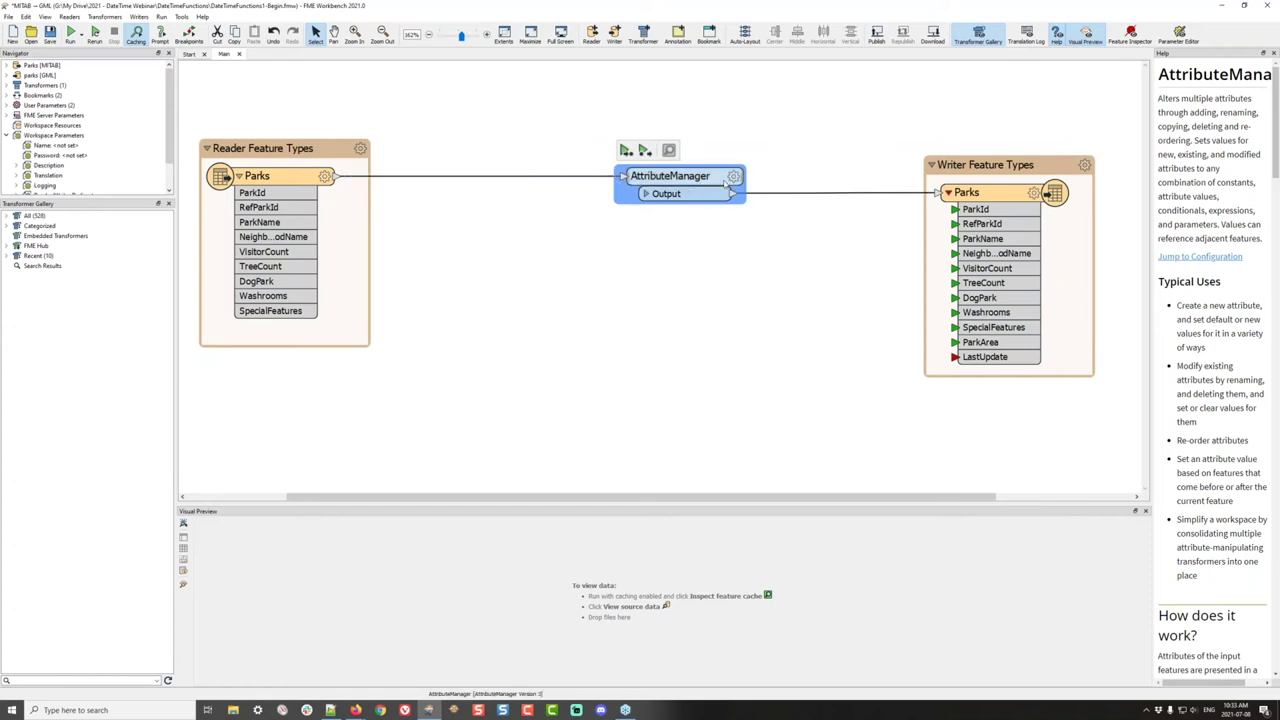
pyautogui.moveTo(726, 183)
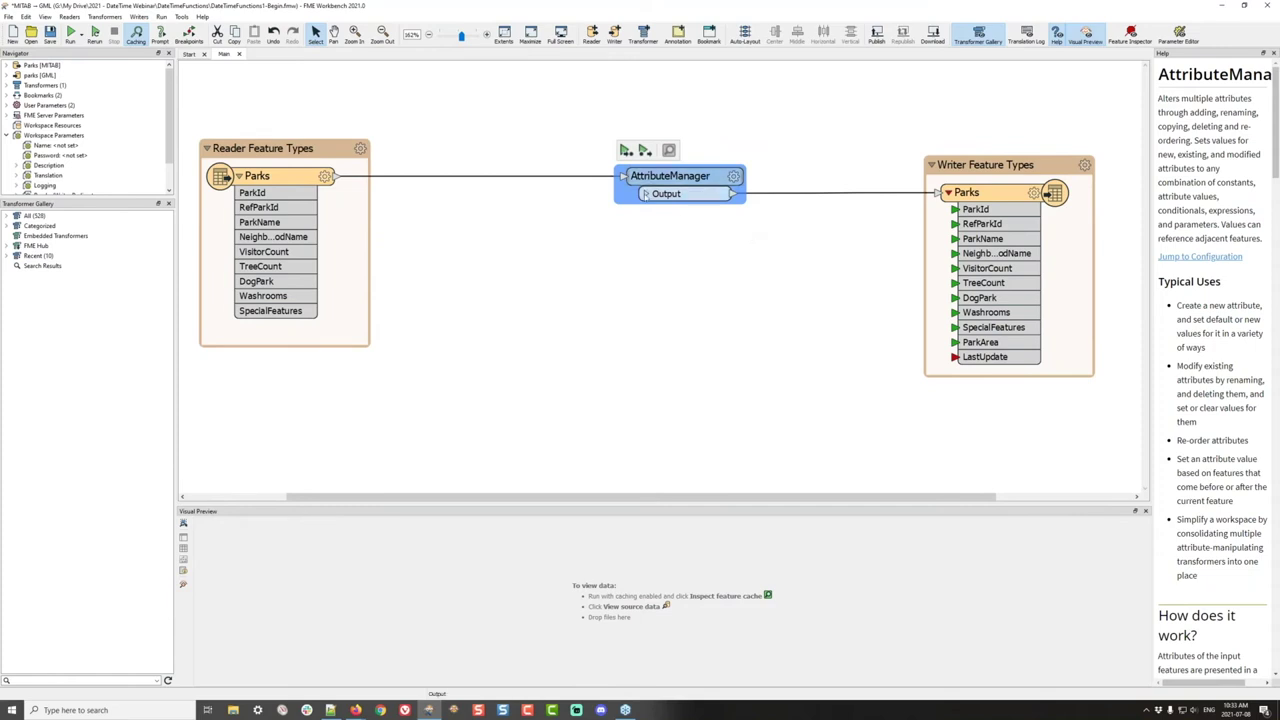
# Insert a DateTimeStamper between the Parks reader and the AttributeManager, with LastUpdate as its result attribute
pyautogui.click(505, 177)
pyautogui.write('dts')
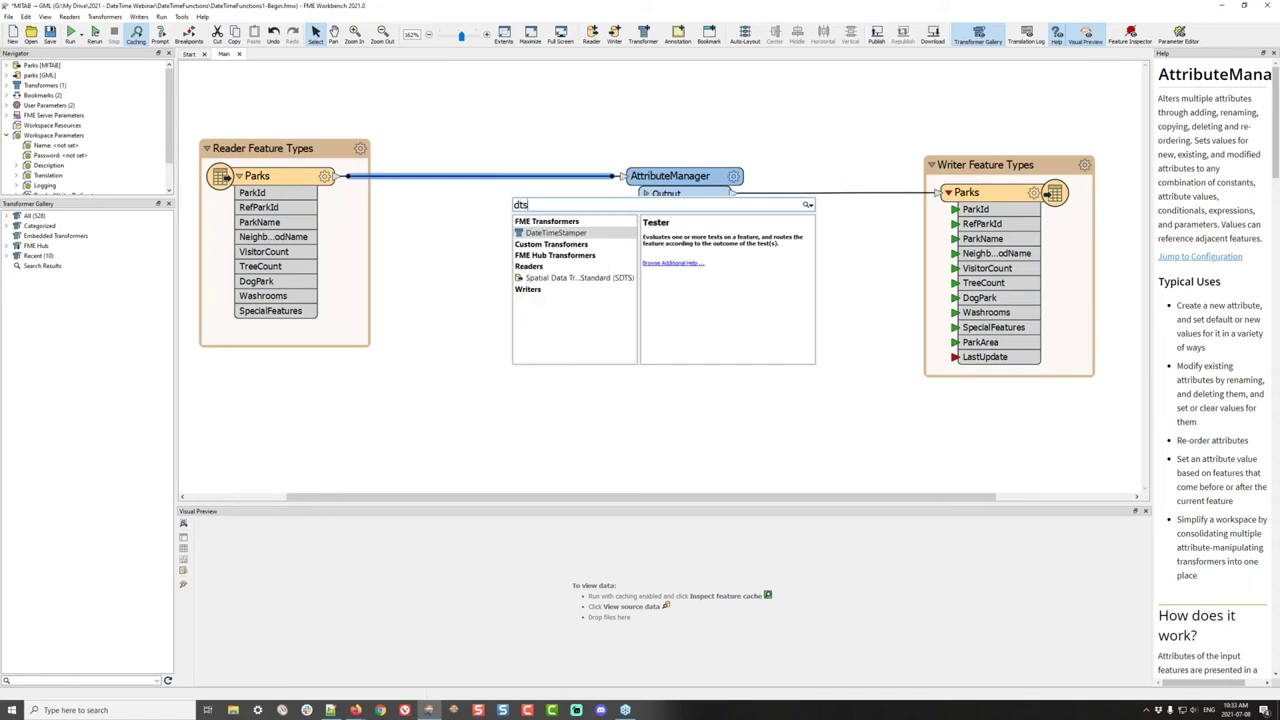
pyautogui.press('Return')
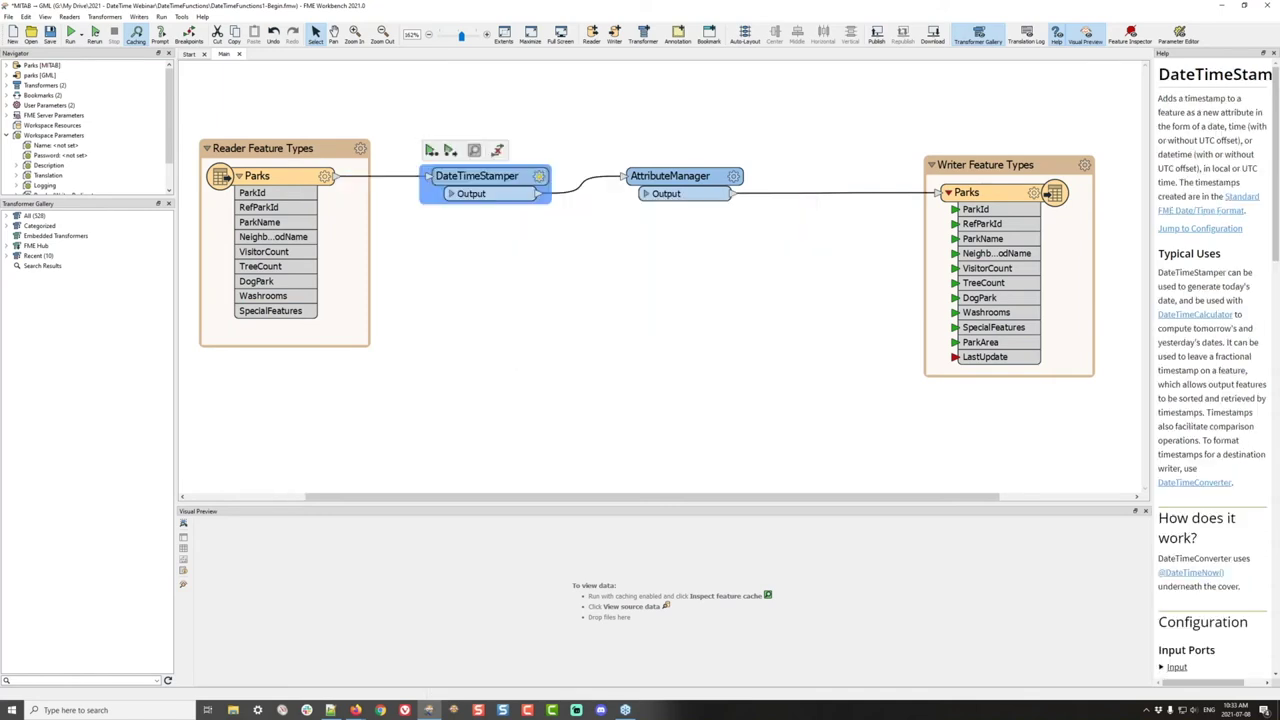
pyautogui.click(539, 176)
pyautogui.doubleClick(645, 367)
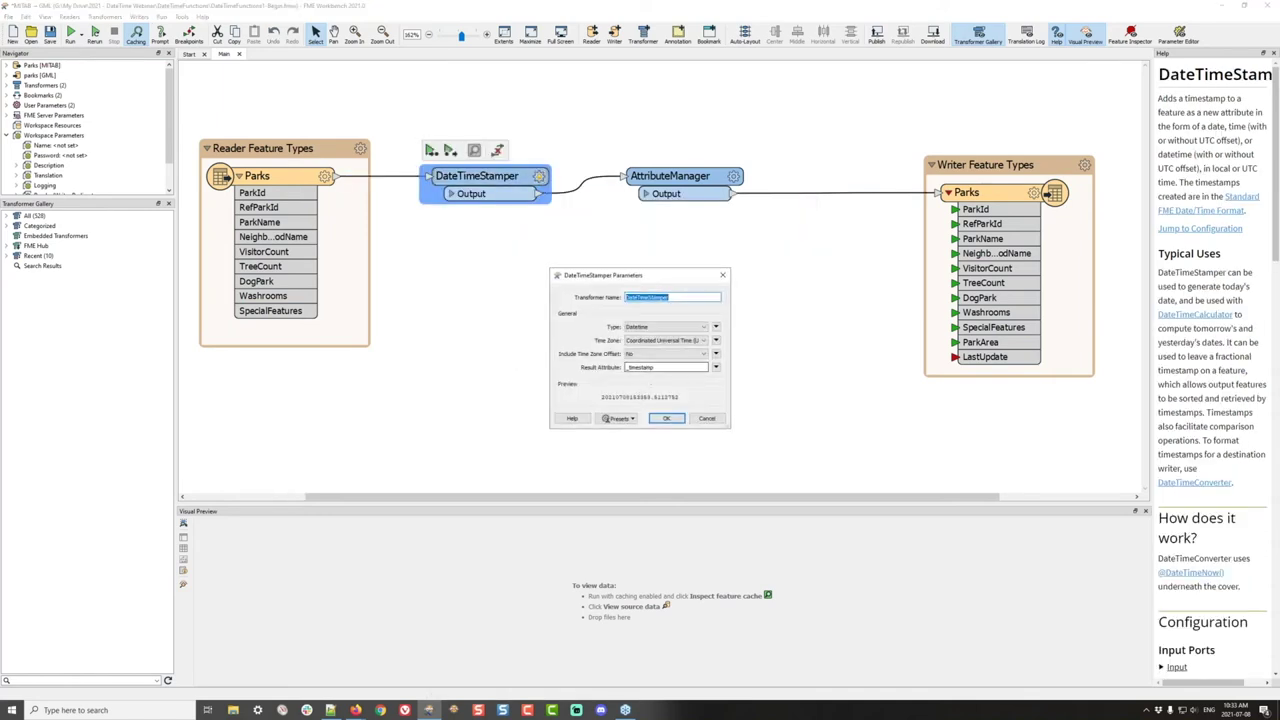
pyautogui.write('LastUpdate')
pyautogui.press('Return')
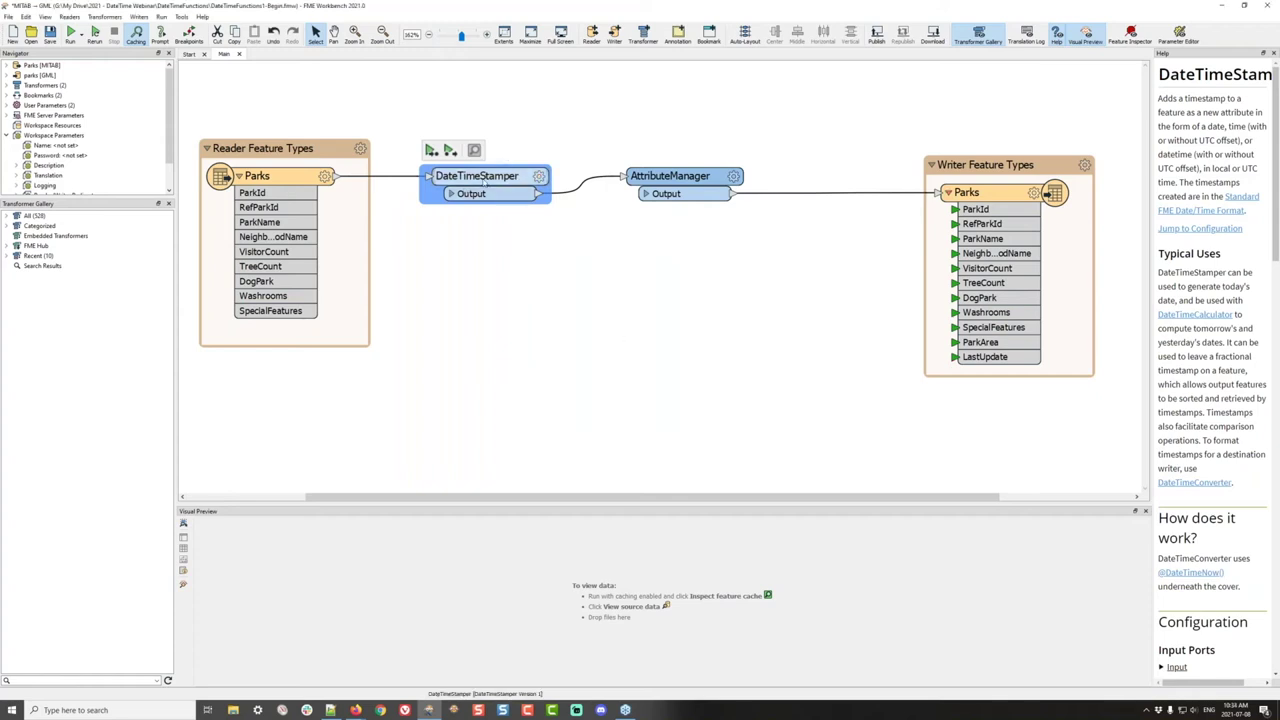
# Delete the DateTimeStamper between the Parks reader and the AttributeManager
pyautogui.moveTo(485, 183)
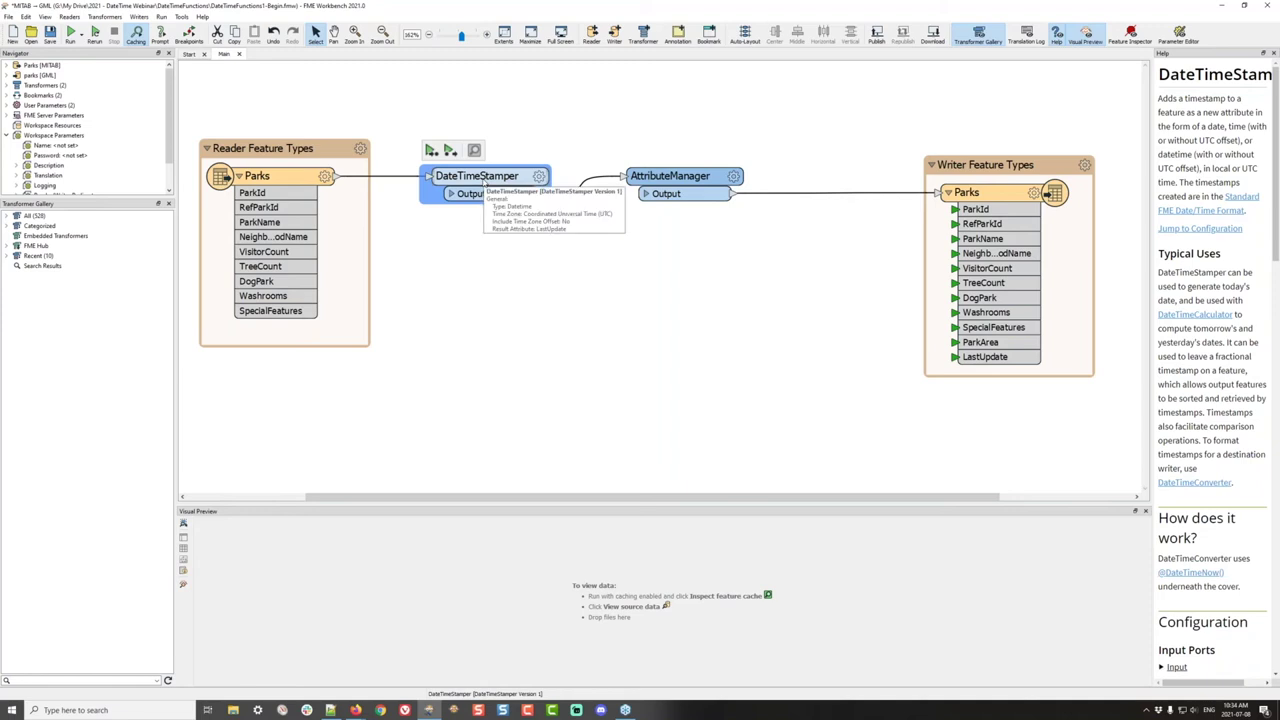
pyautogui.press('Delete')
pyautogui.click(575, 274)
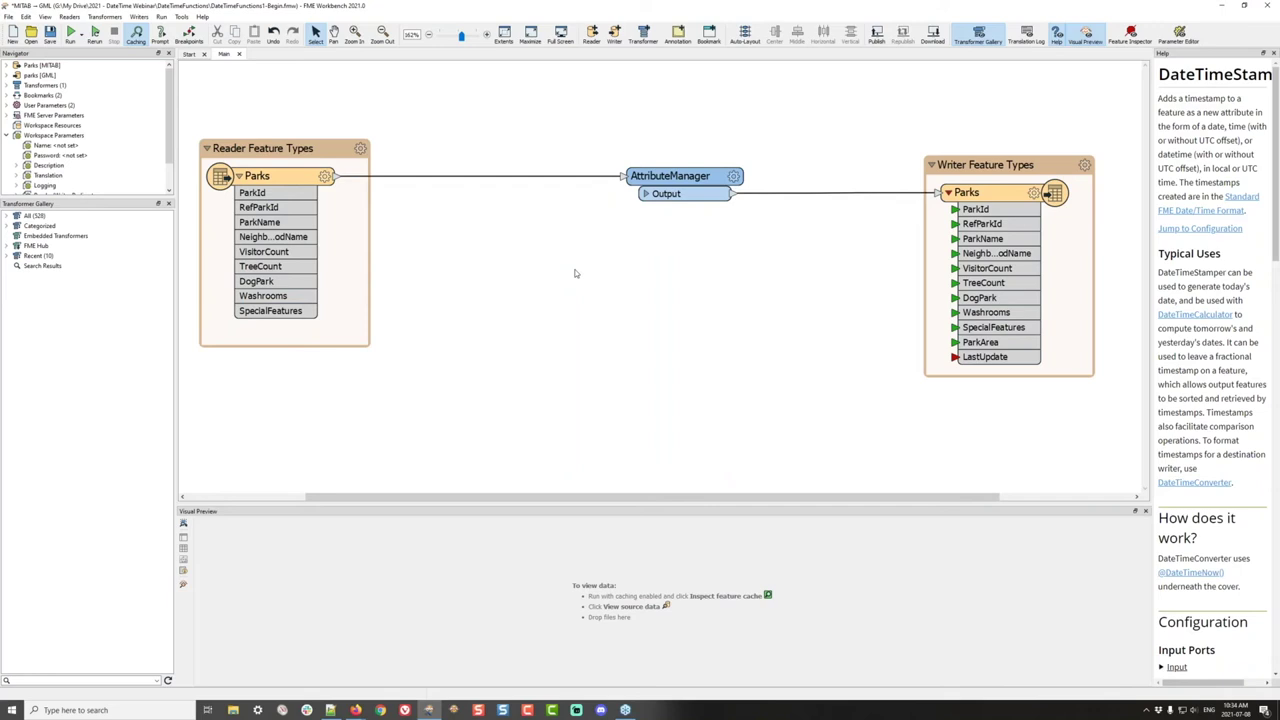
# Add a new output attribute named LastUpdate in the AttributeManager
pyautogui.doubleClick(731, 180)
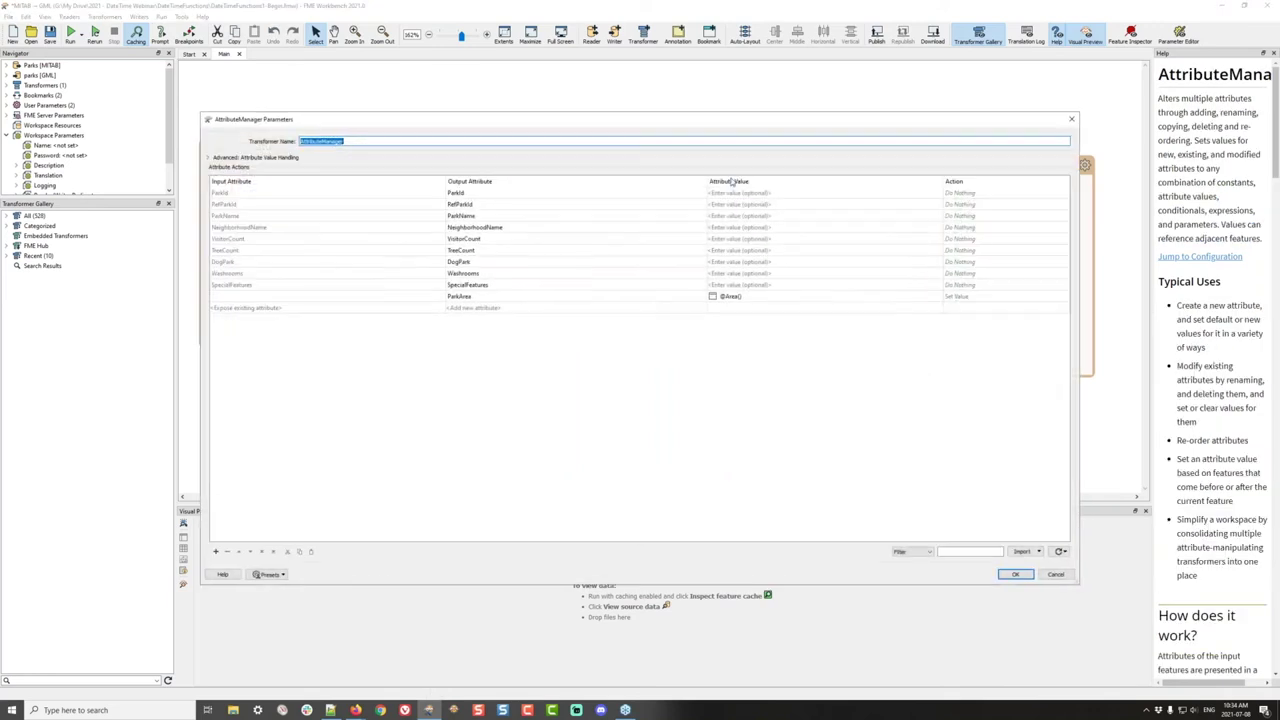
pyautogui.click(478, 307)
pyautogui.moveTo(527, 123); pyautogui.dragTo(382, 112)
pyautogui.write('La')
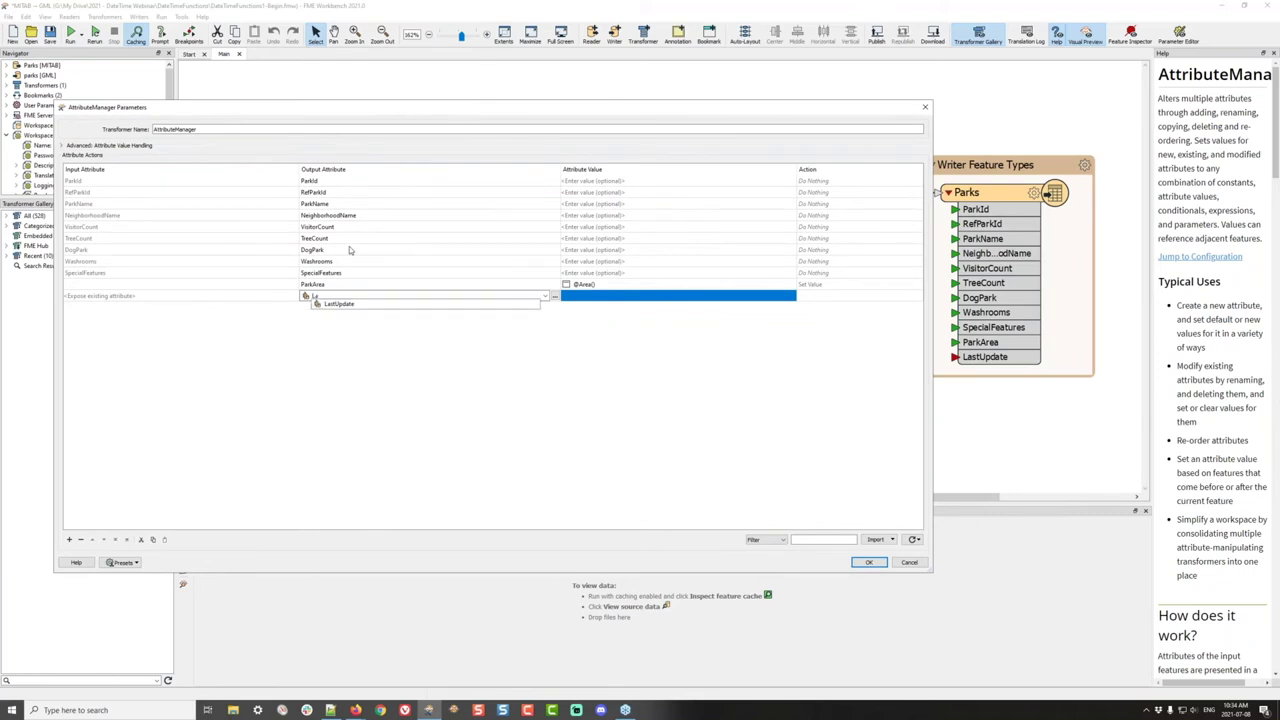
pyautogui.click(340, 303)
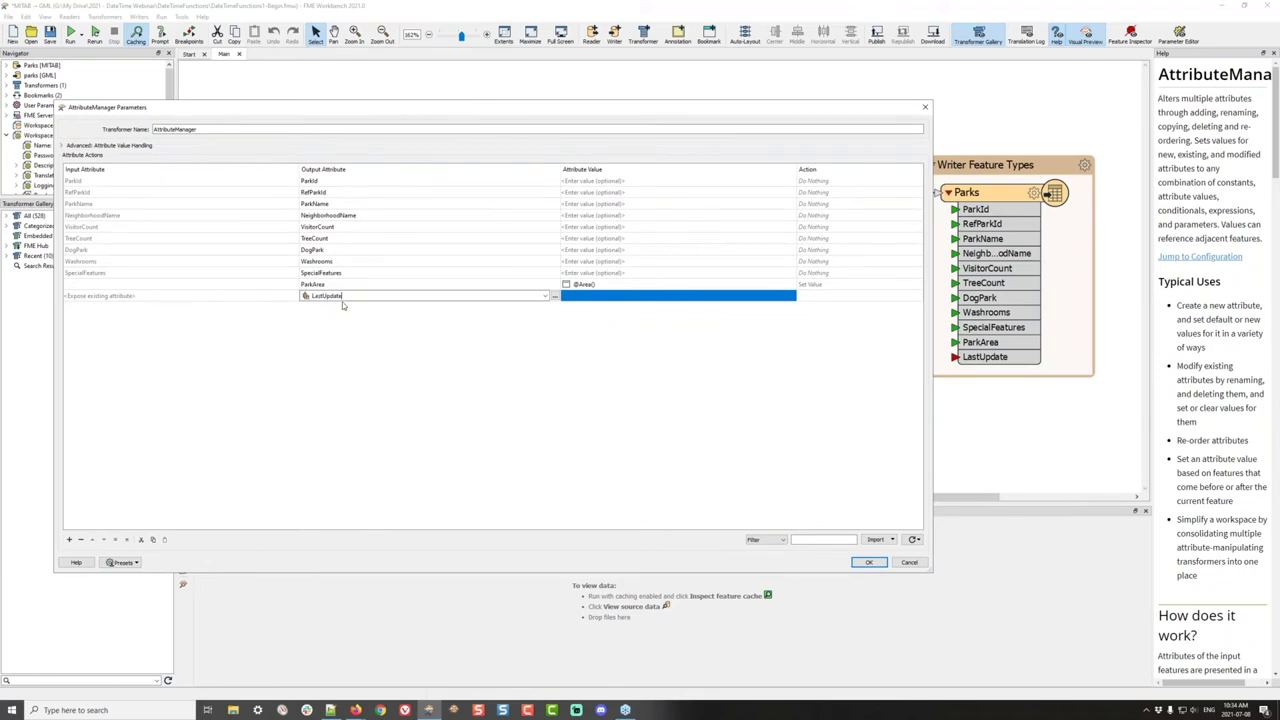
# Open the text editor for the LastUpdate attribute value and list the available Date/Time functions
pyautogui.click(780, 297)
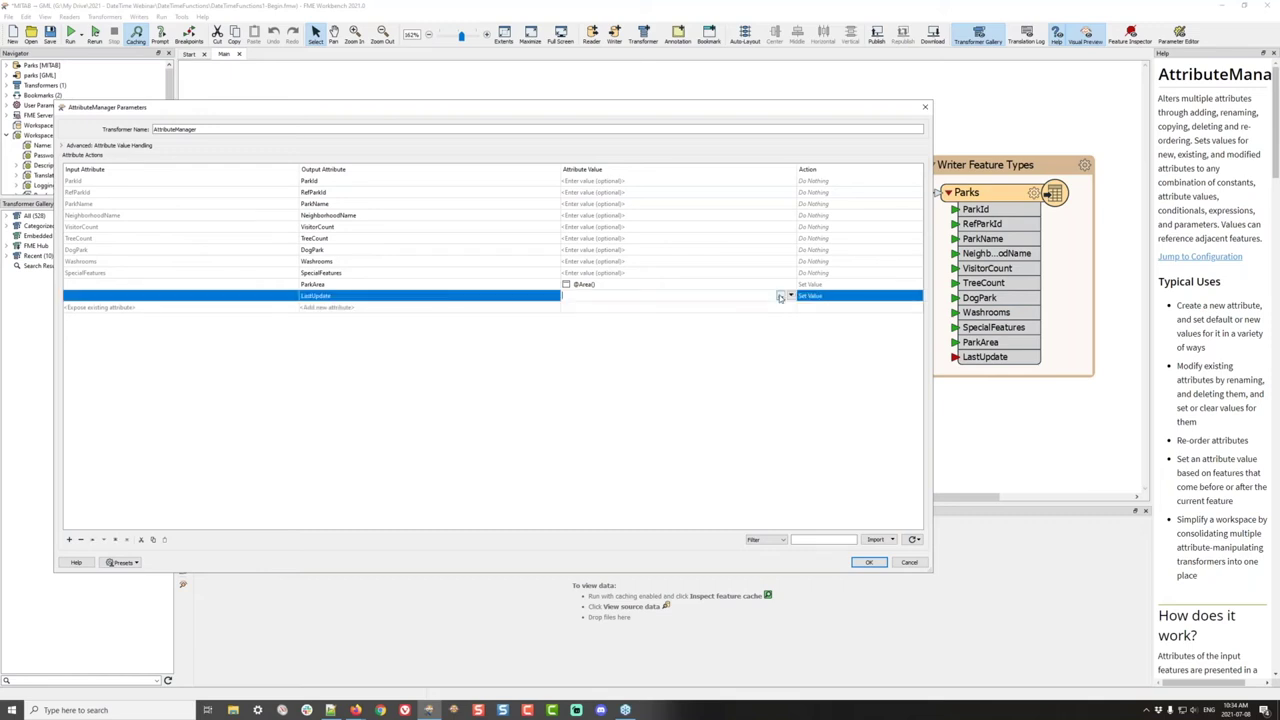
pyautogui.click(780, 297)
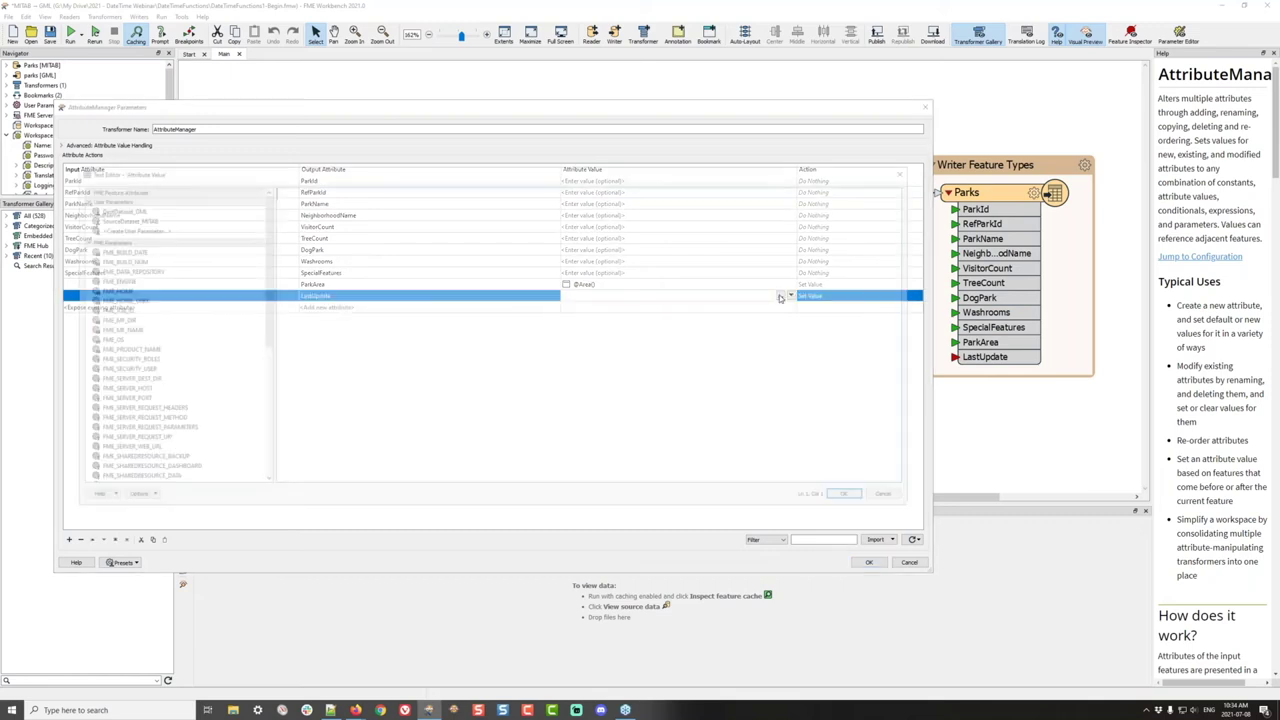
pyautogui.doubleClick(130, 198)
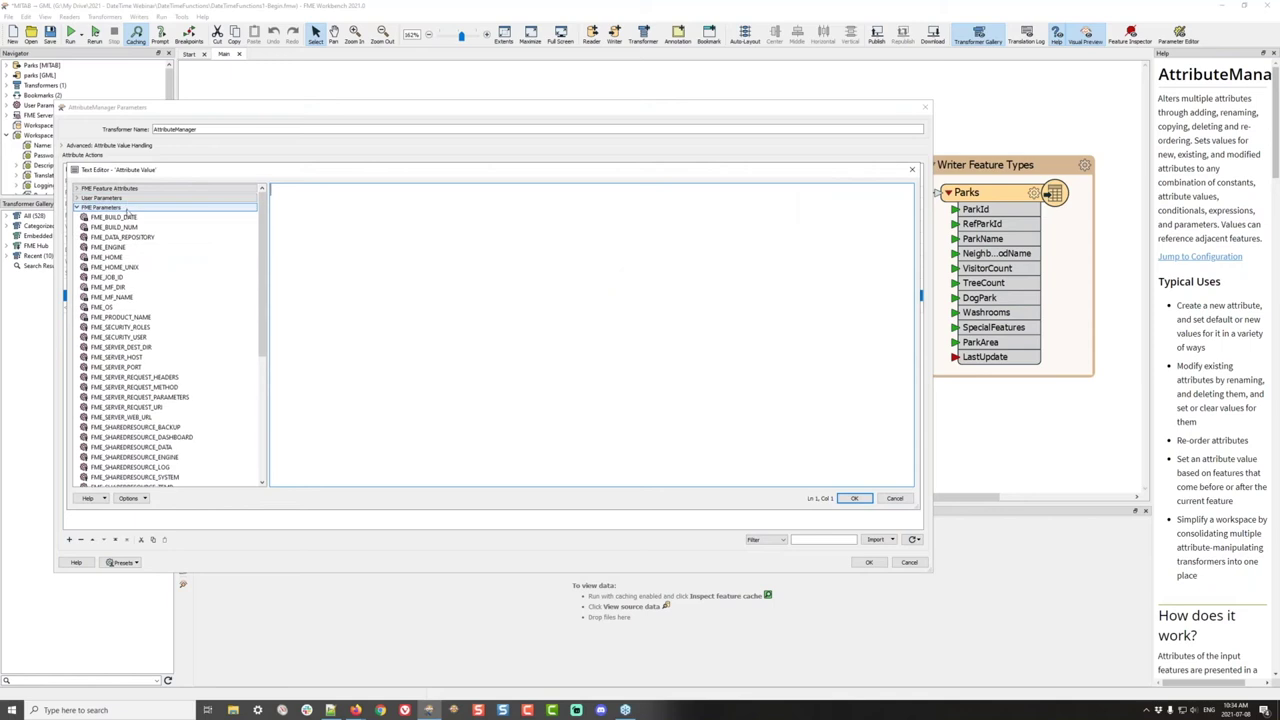
pyautogui.doubleClick(110, 207)
pyautogui.doubleClick(120, 255)
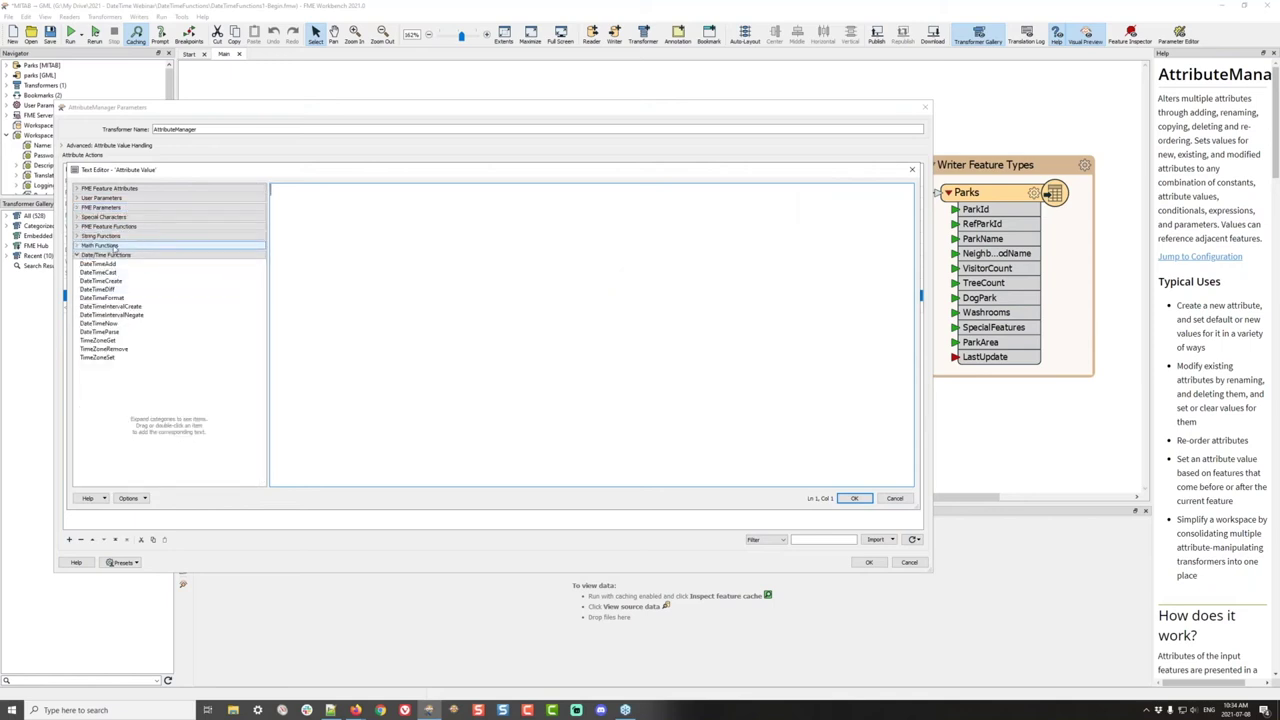
pyautogui.doubleClick(112, 226)
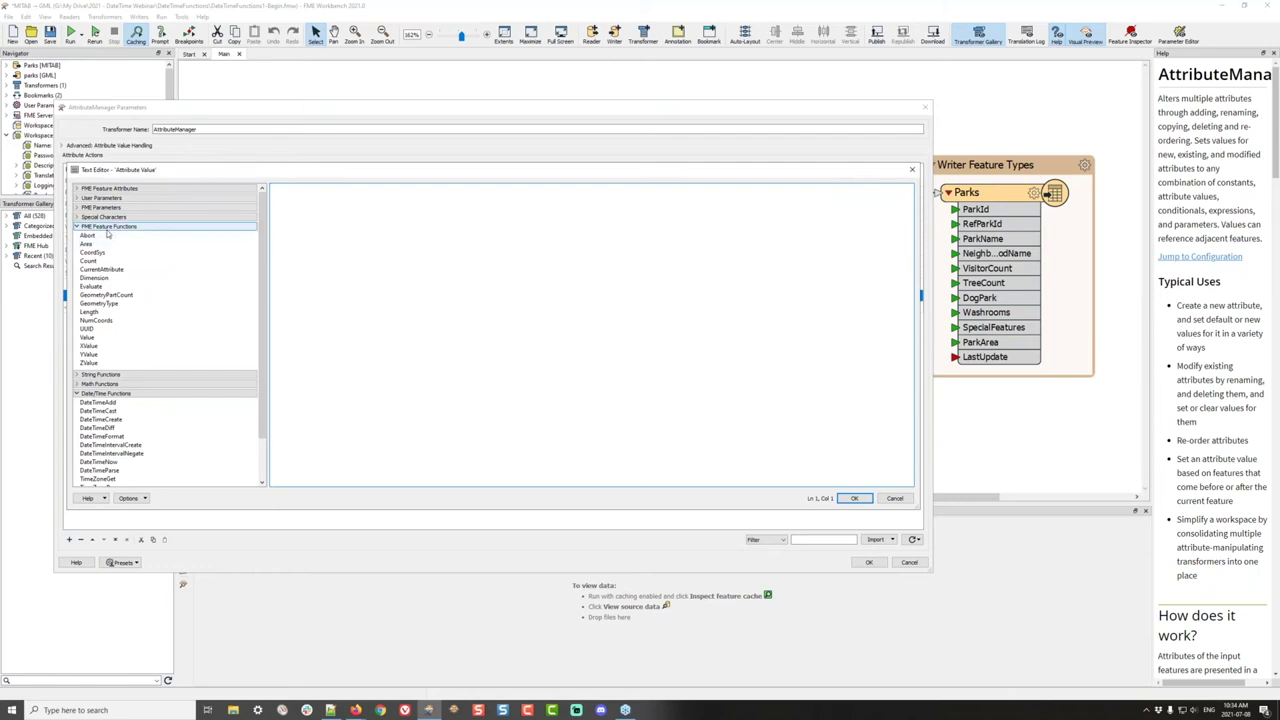
pyautogui.doubleClick(110, 226)
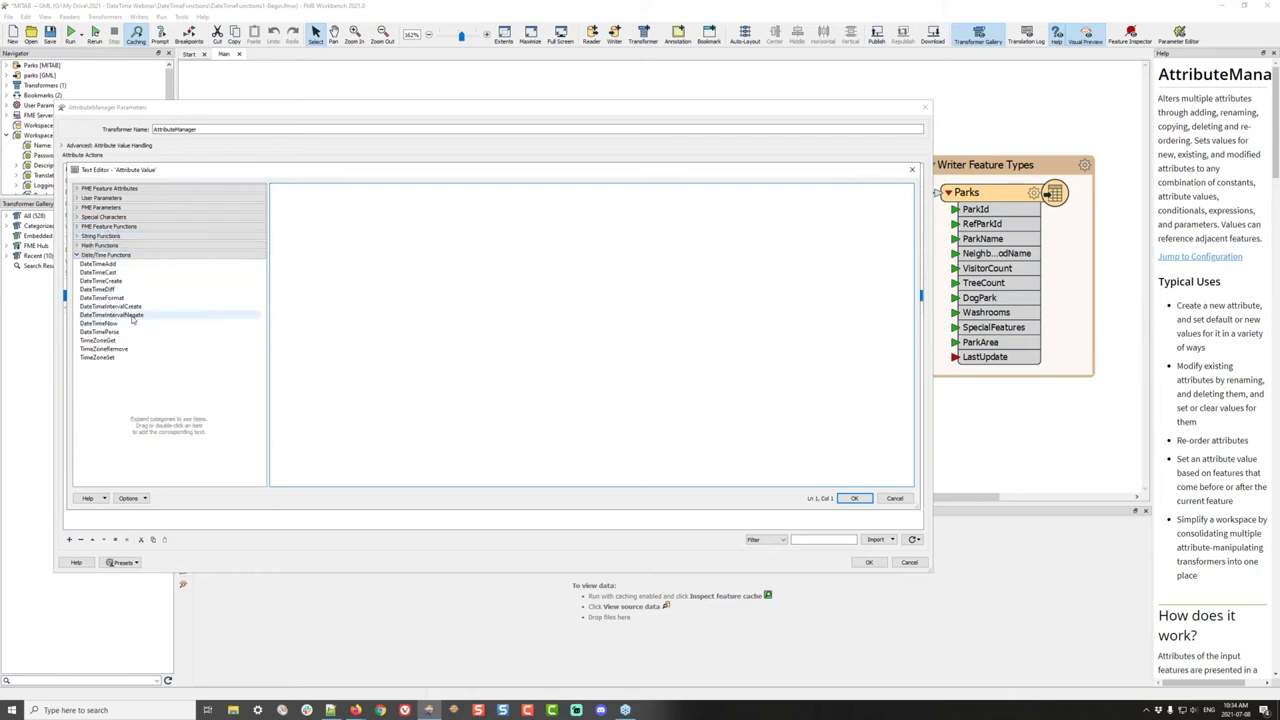
pyautogui.moveTo(157, 287)
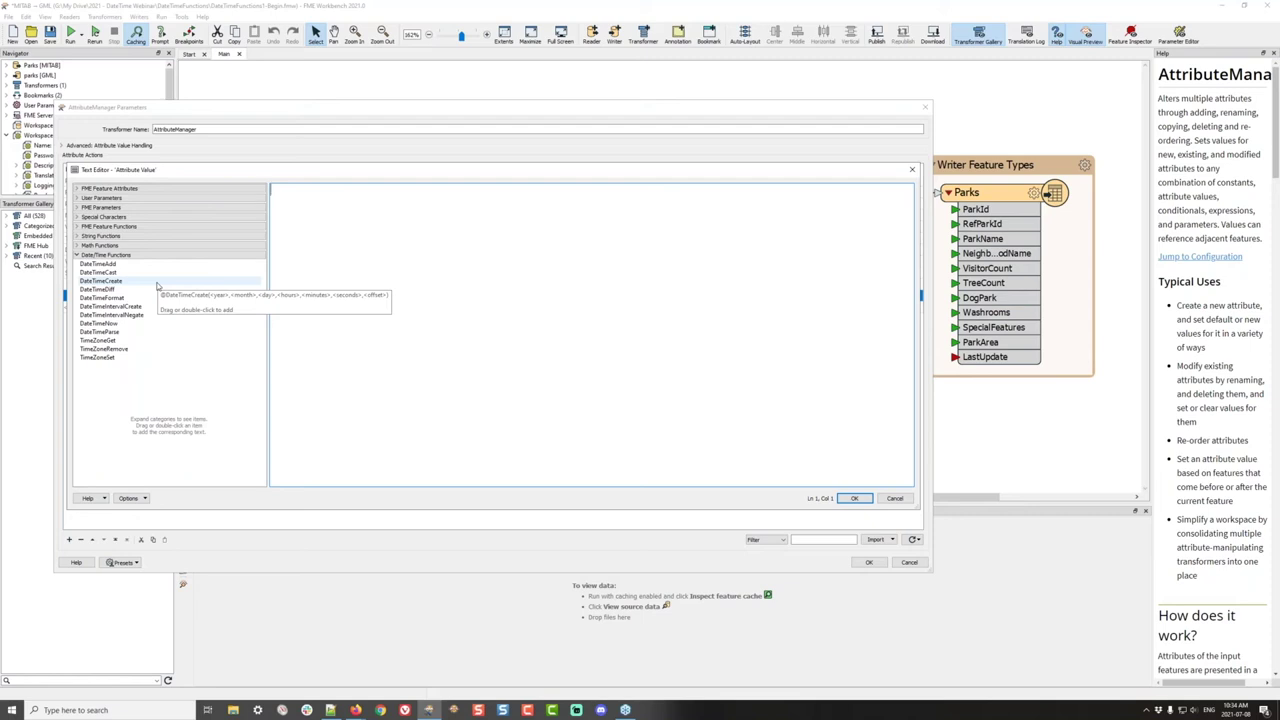
pyautogui.click(87, 324)
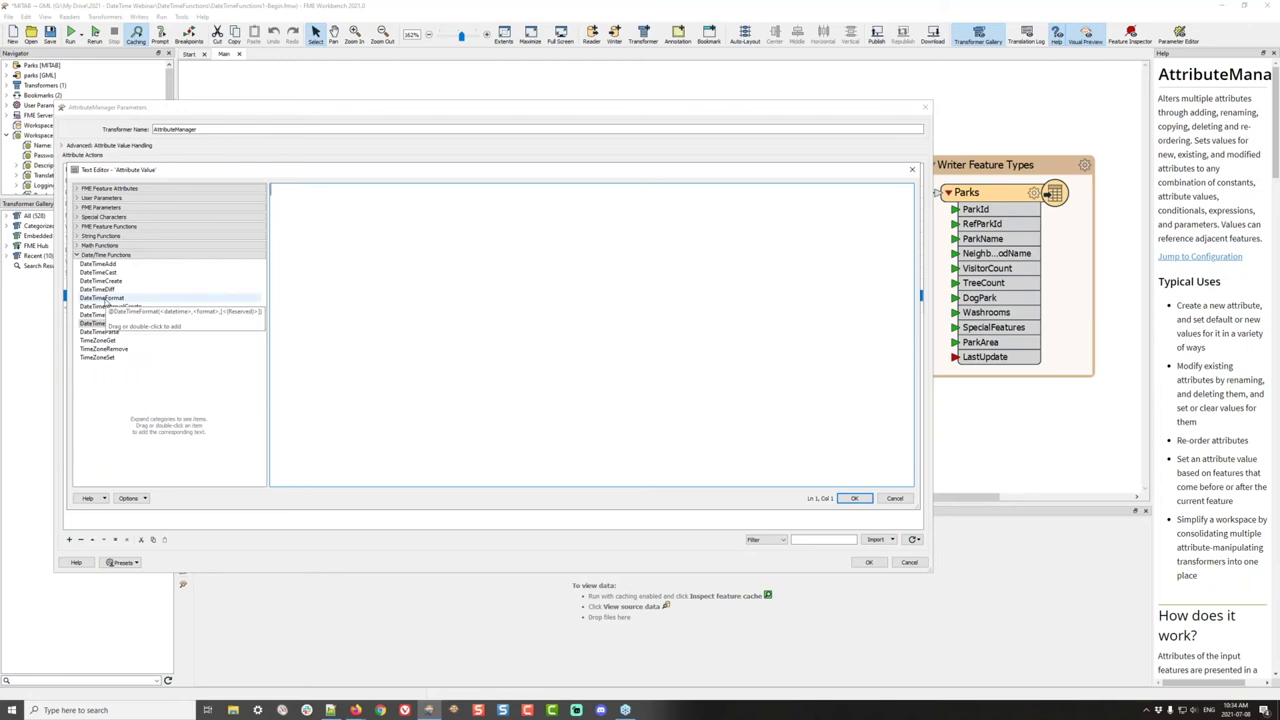
# Build a DateTimeFormat expression around DateTimeNow, using "%A %B %d %Y at " as the beginning of its format string
pyautogui.doubleClick(107, 300)
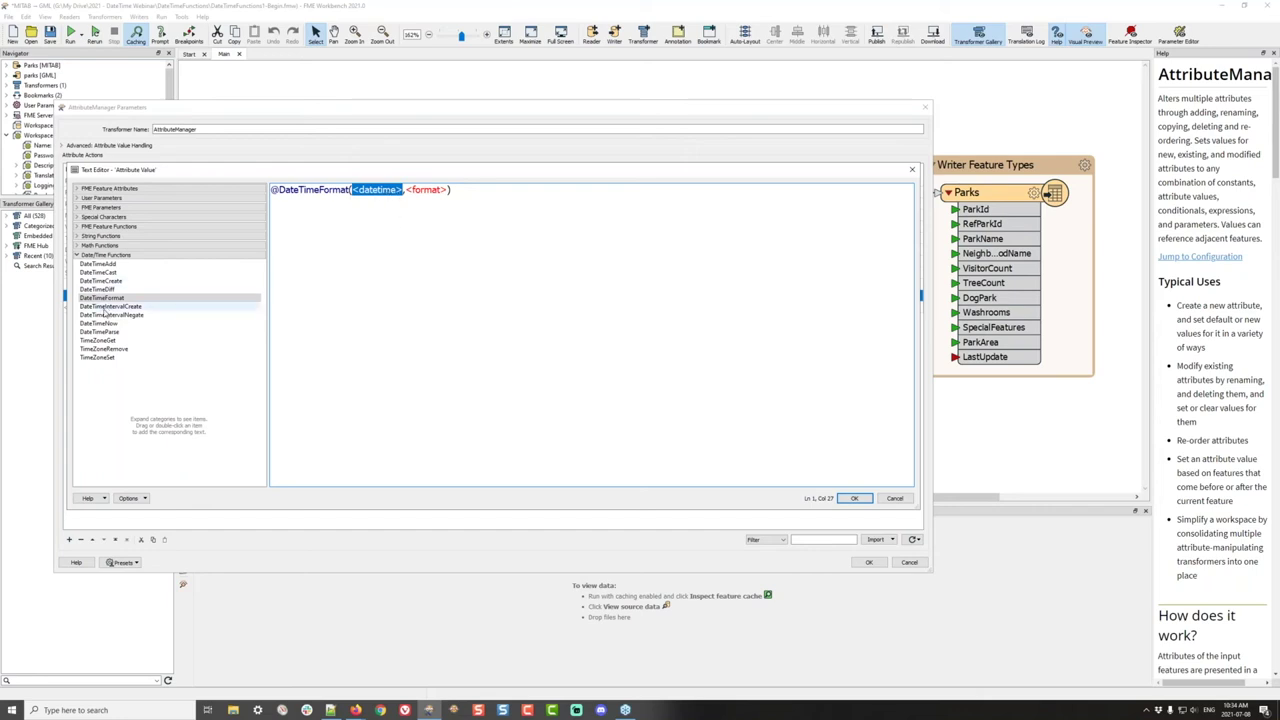
pyautogui.doubleClick(99, 324)
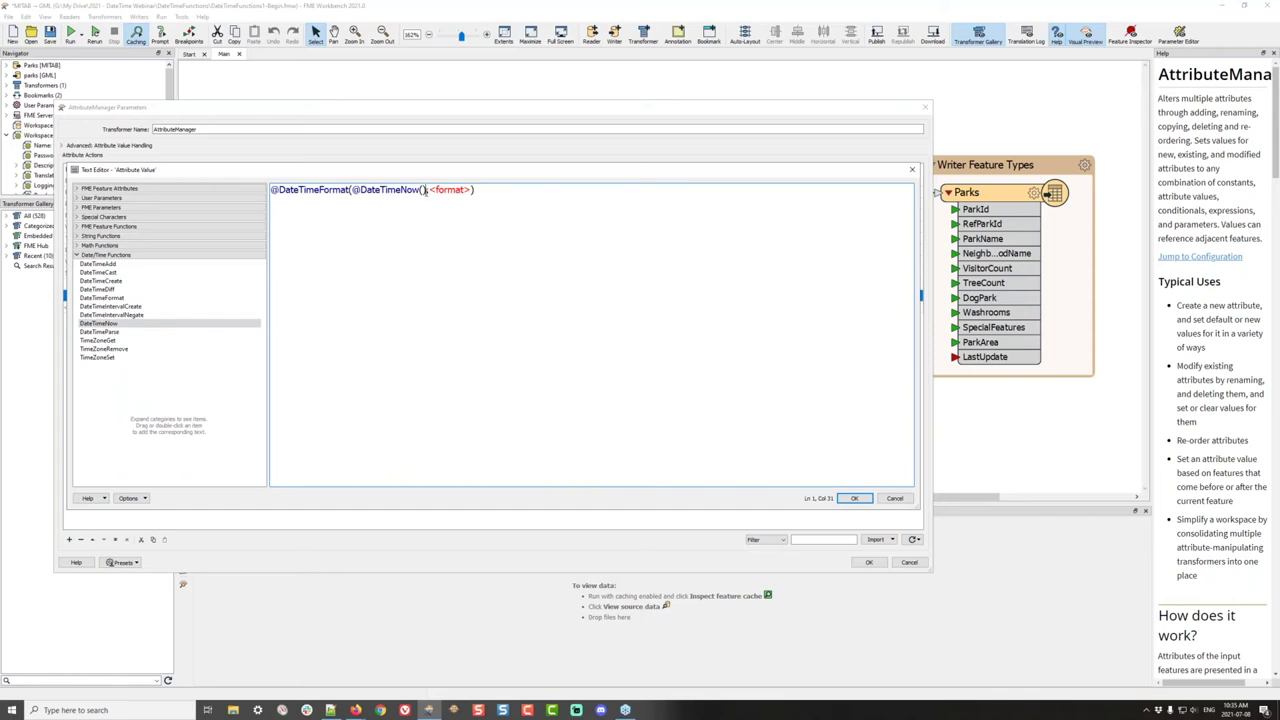
pyautogui.moveTo(431, 189); pyautogui.dragTo(470, 189)
pyautogui.write('%A %B %d %Y at')
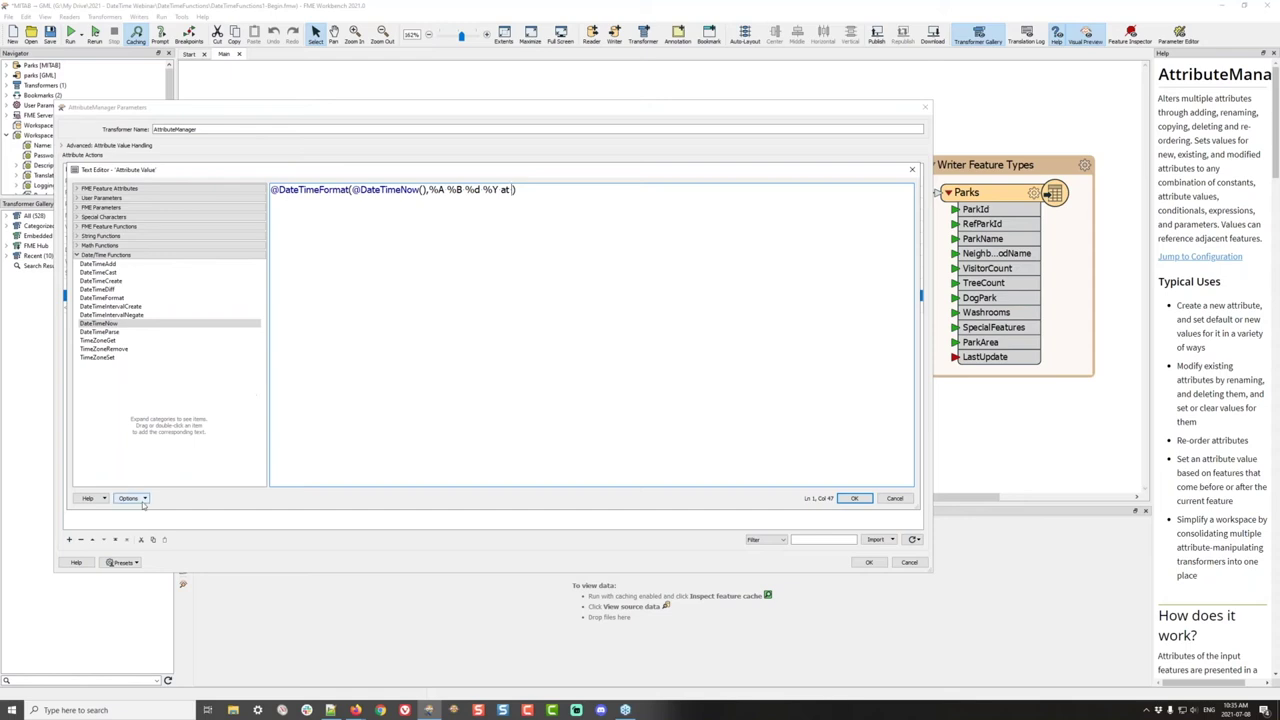
# Consult the Date/Time Functions help page, examine the function summary, and return to the expression
pyautogui.click(101, 498)
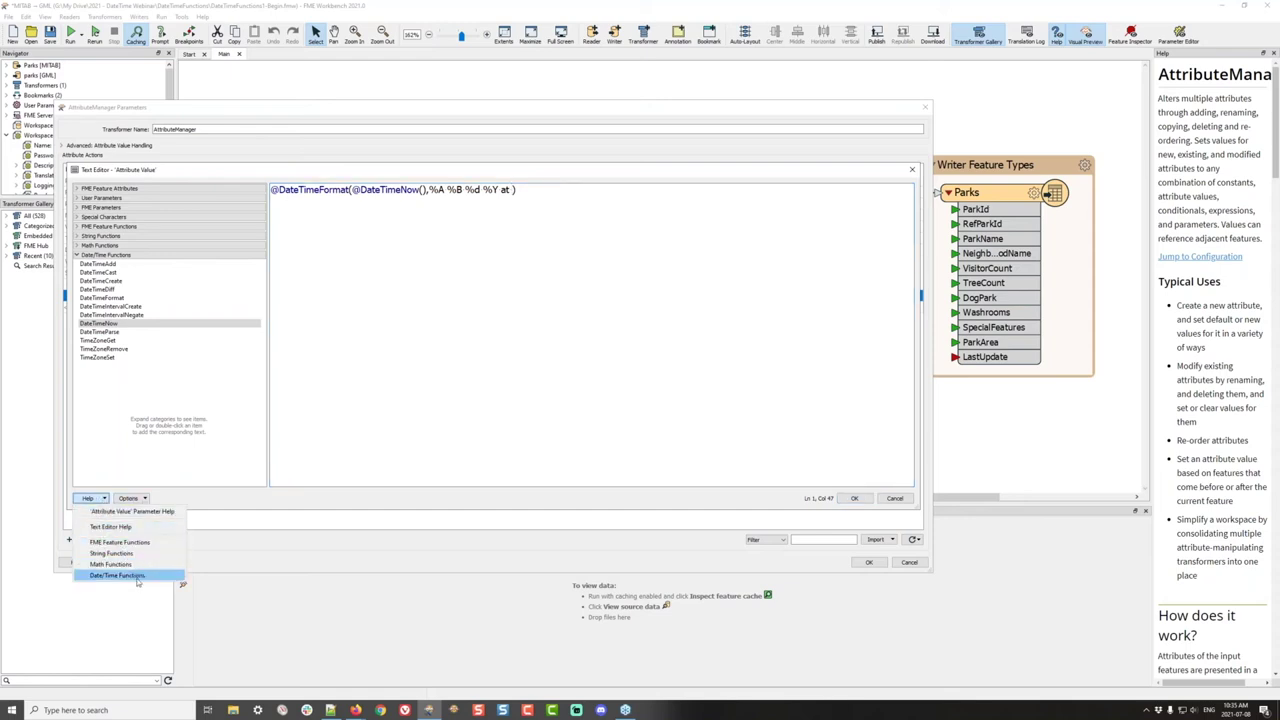
pyautogui.click(140, 577)
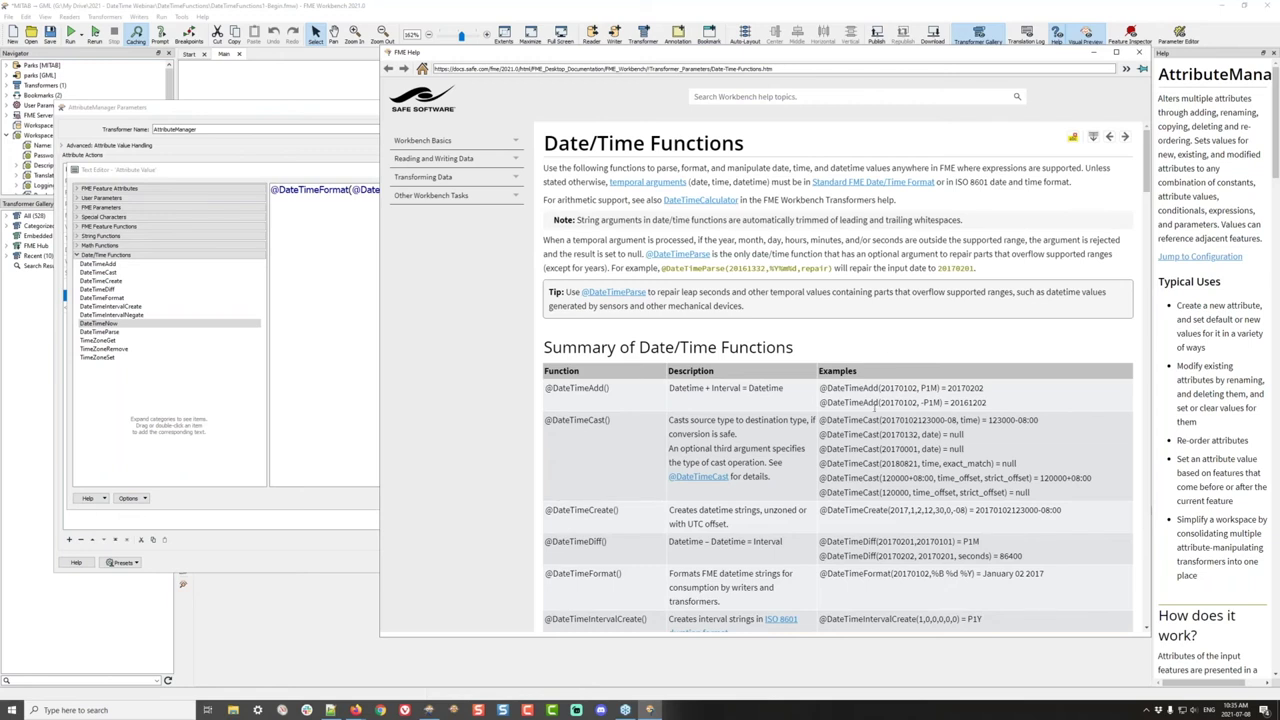
pyautogui.scroll(-5, 876, 405)
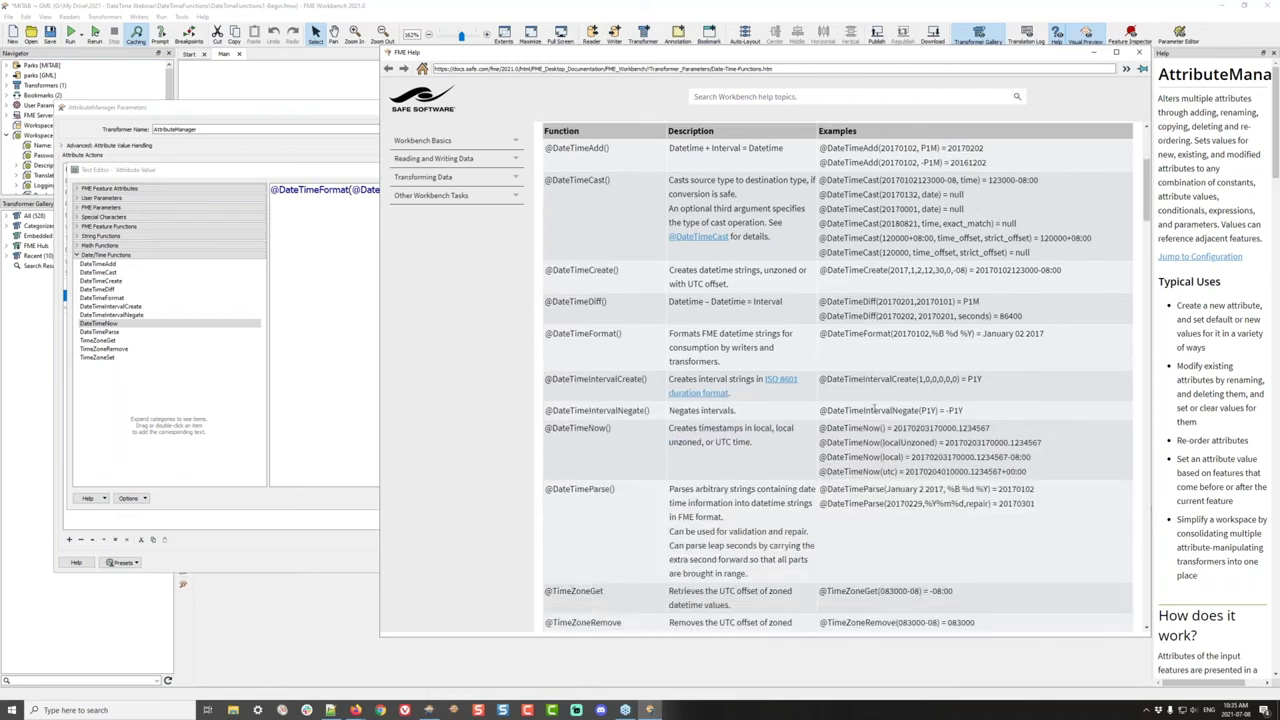
pyautogui.scroll(-5, 875, 407)
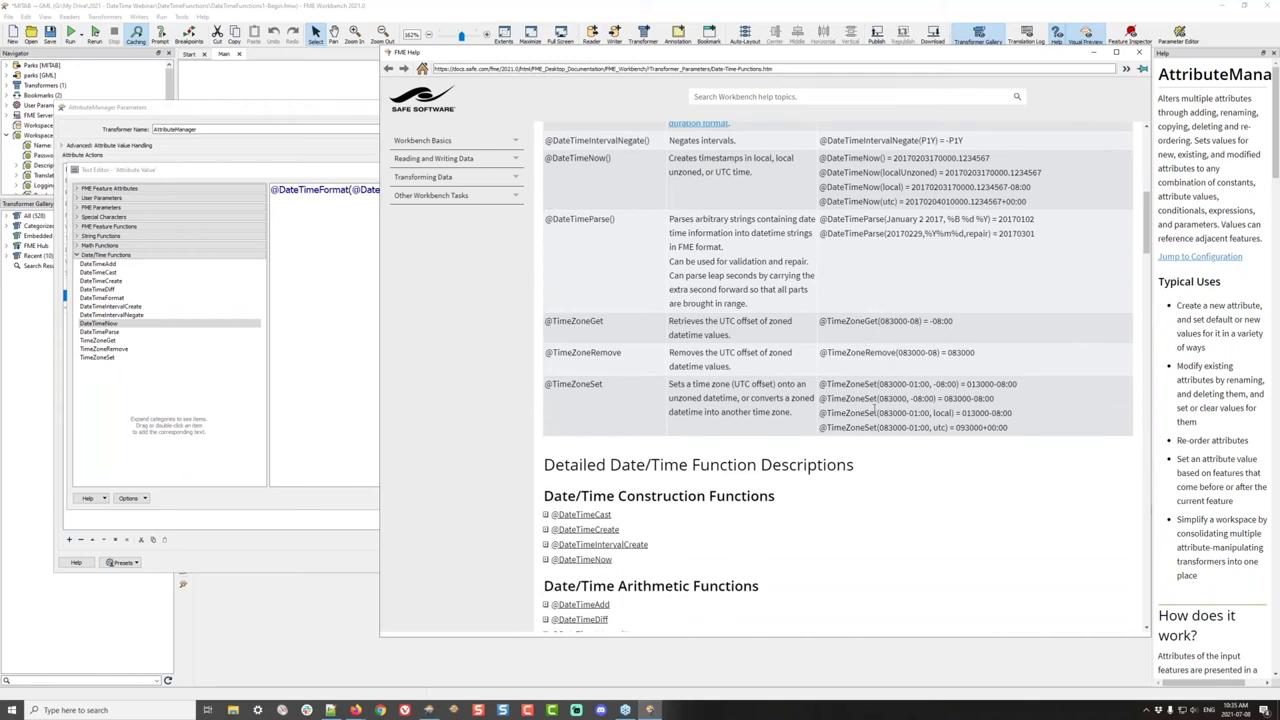
pyautogui.scroll(10, 876, 410)
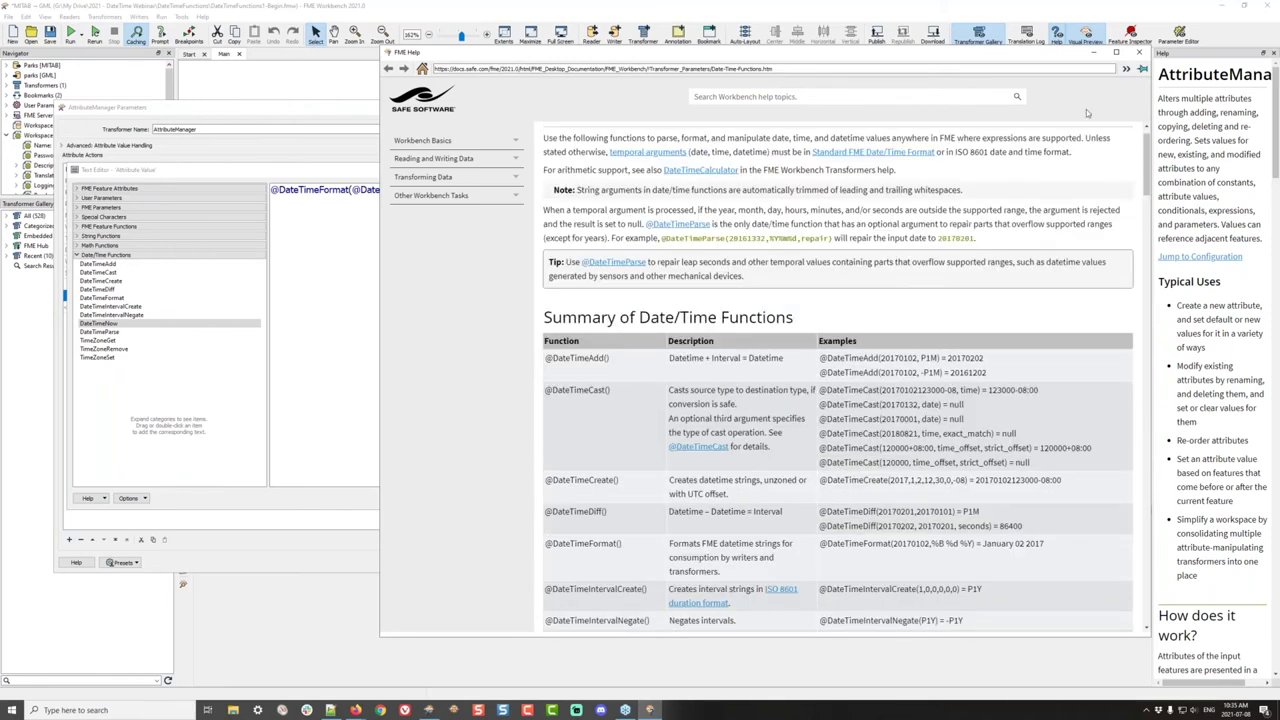
pyautogui.click(1094, 52)
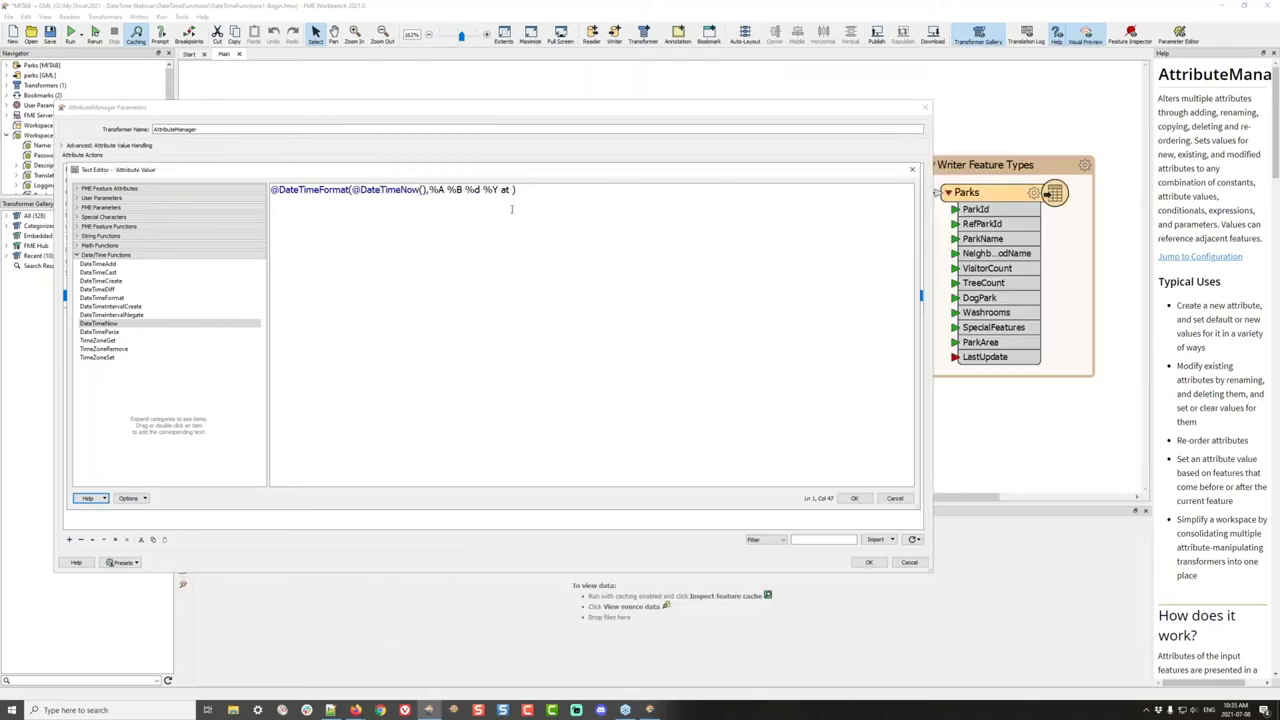
pyautogui.click(592, 198)
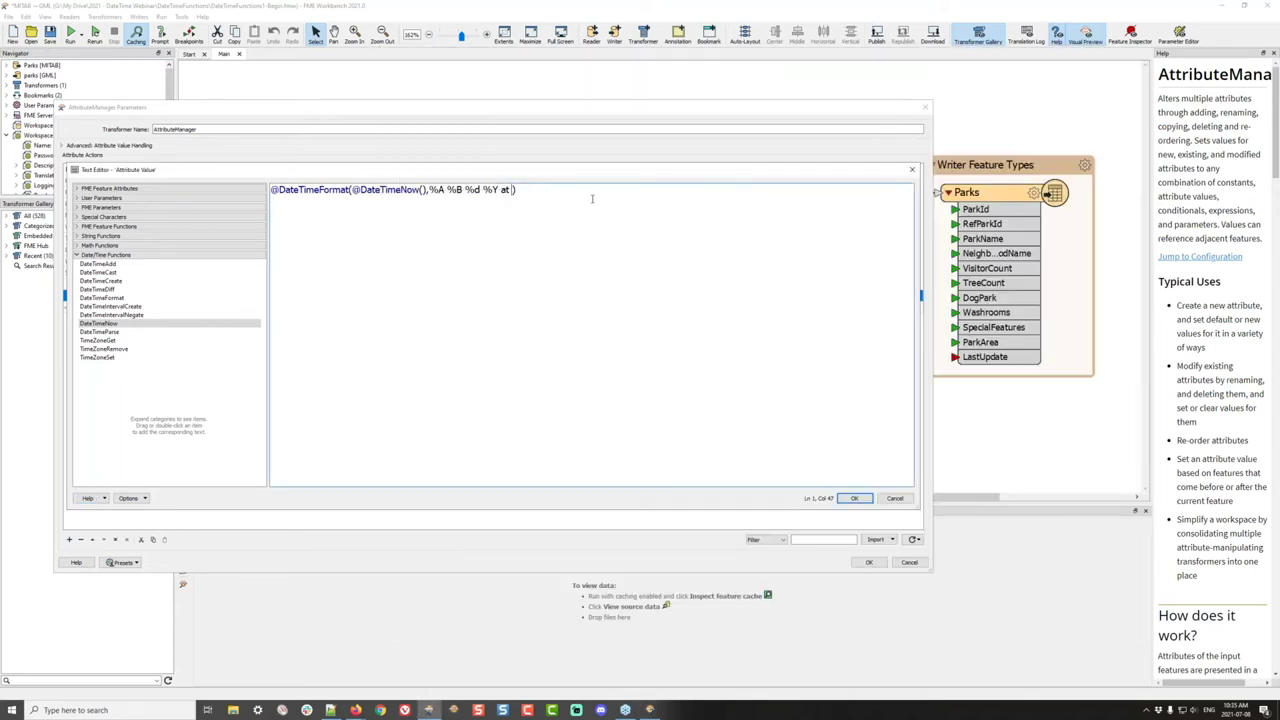
# Complete the DateTimeFormat format string with "%I:%M:%S %p" after "at"
pyautogui.write('%I')
pyautogui.write(':%M')
pyautogui.write(':')
pyautogui.write('%S')
pyautogui.write('S')
pyautogui.write(' %p')
# Look up the int function among the Math Functions and try to apply it to the %S code in the format string
pyautogui.click(496, 227)
pyautogui.click(100, 245)
pyautogui.click(110, 399)
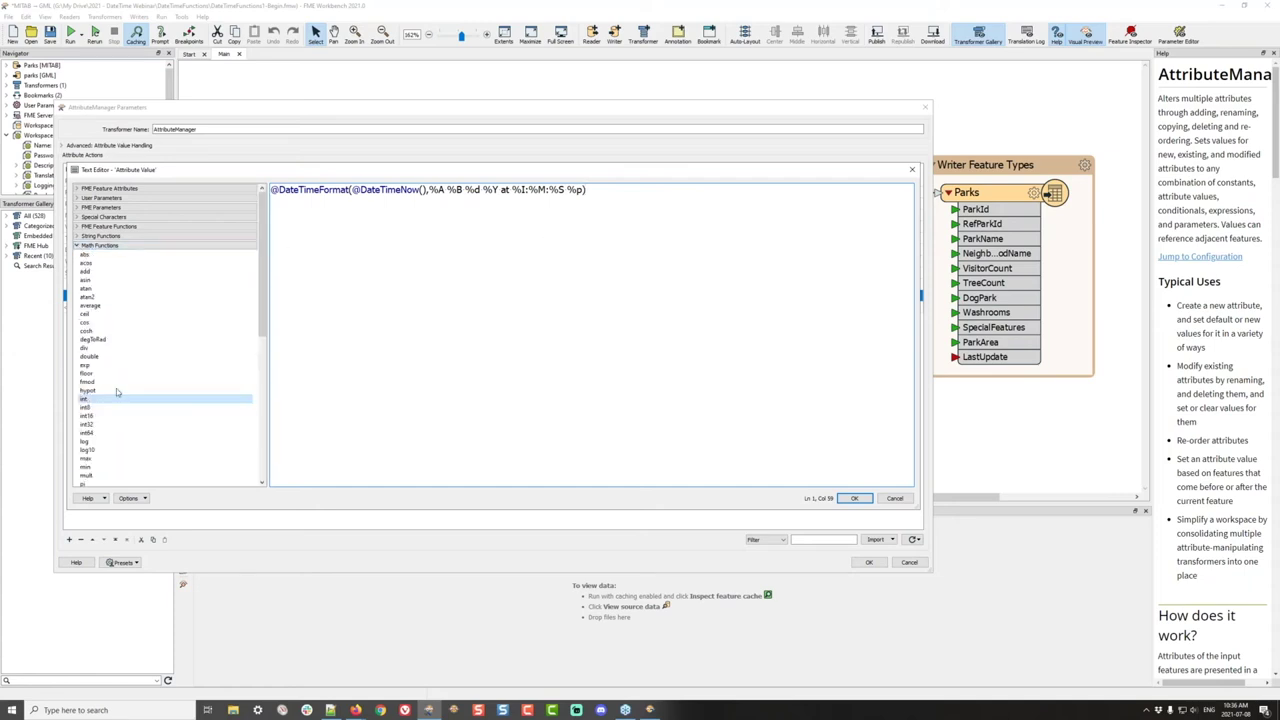
pyautogui.click(100, 245)
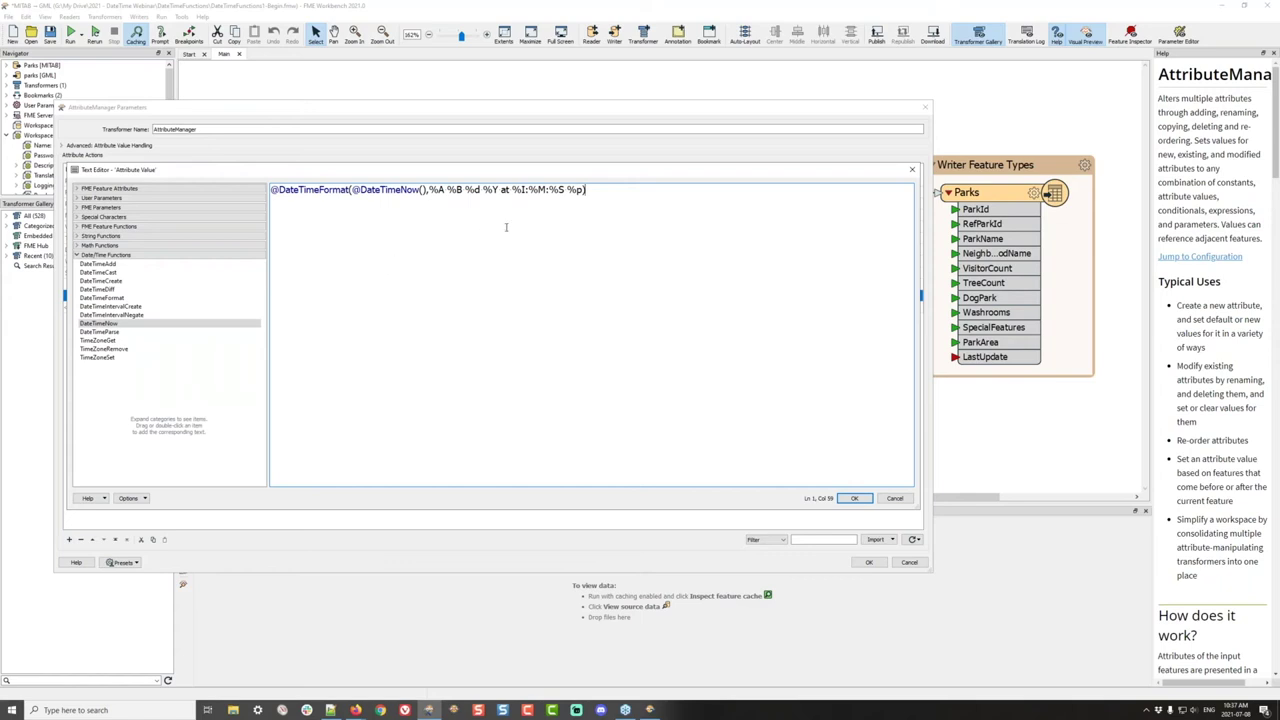
pyautogui.click(548, 190)
pyautogui.write('@int(')
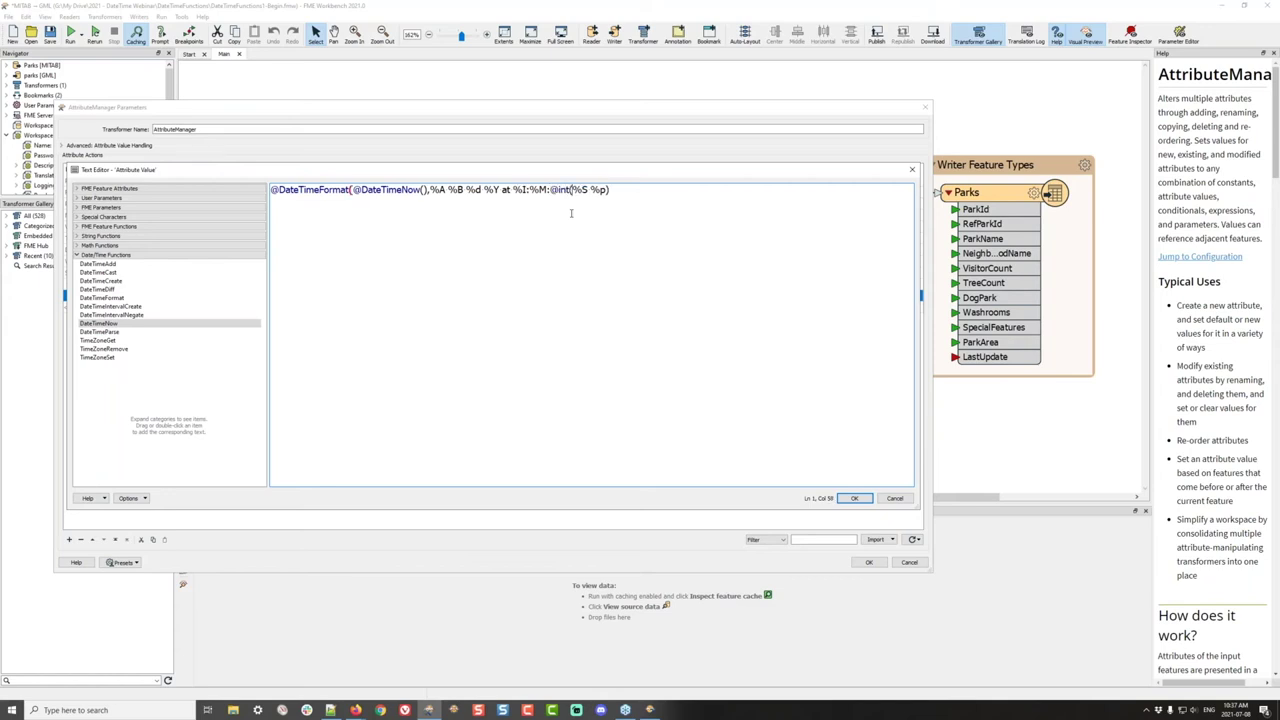
pyautogui.press('Right')
pyautogui.press('Right')
pyautogui.press('Delete')
pyautogui.press('BackSpace')
pyautogui.press('BackSpace')
pyautogui.press('BackSpace')
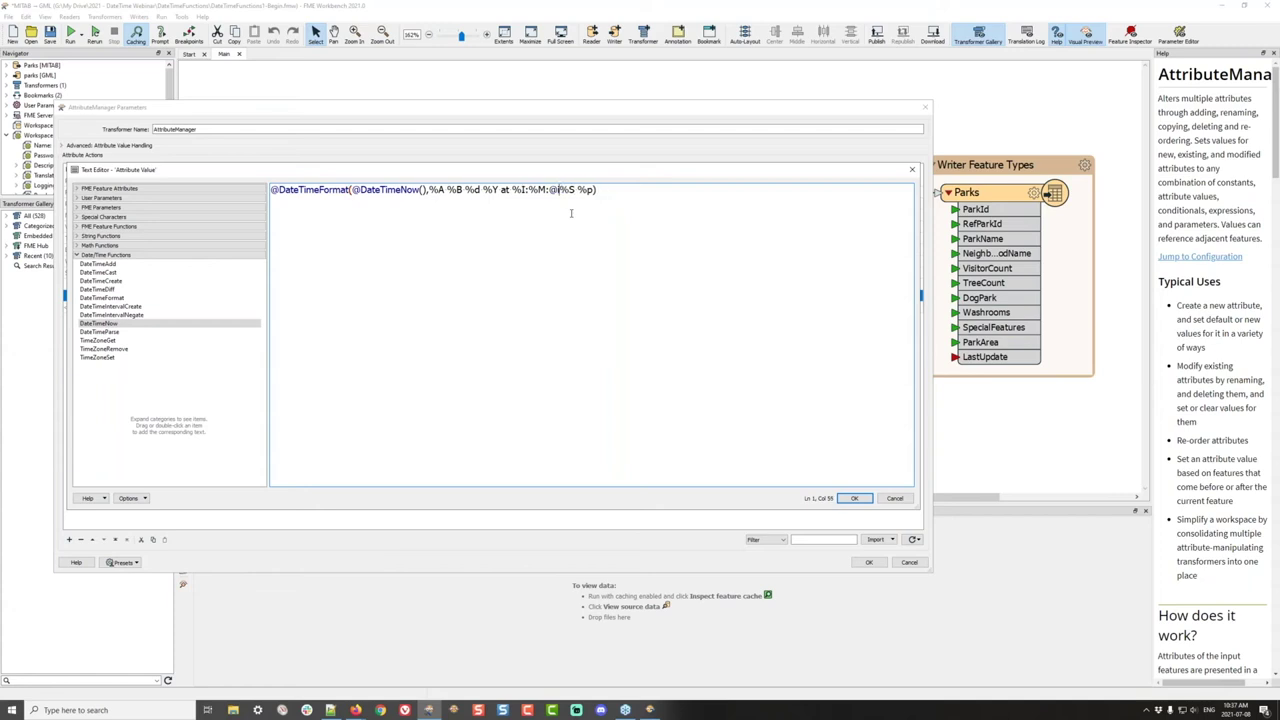
pyautogui.press('BackSpace')
pyautogui.write('@int(')
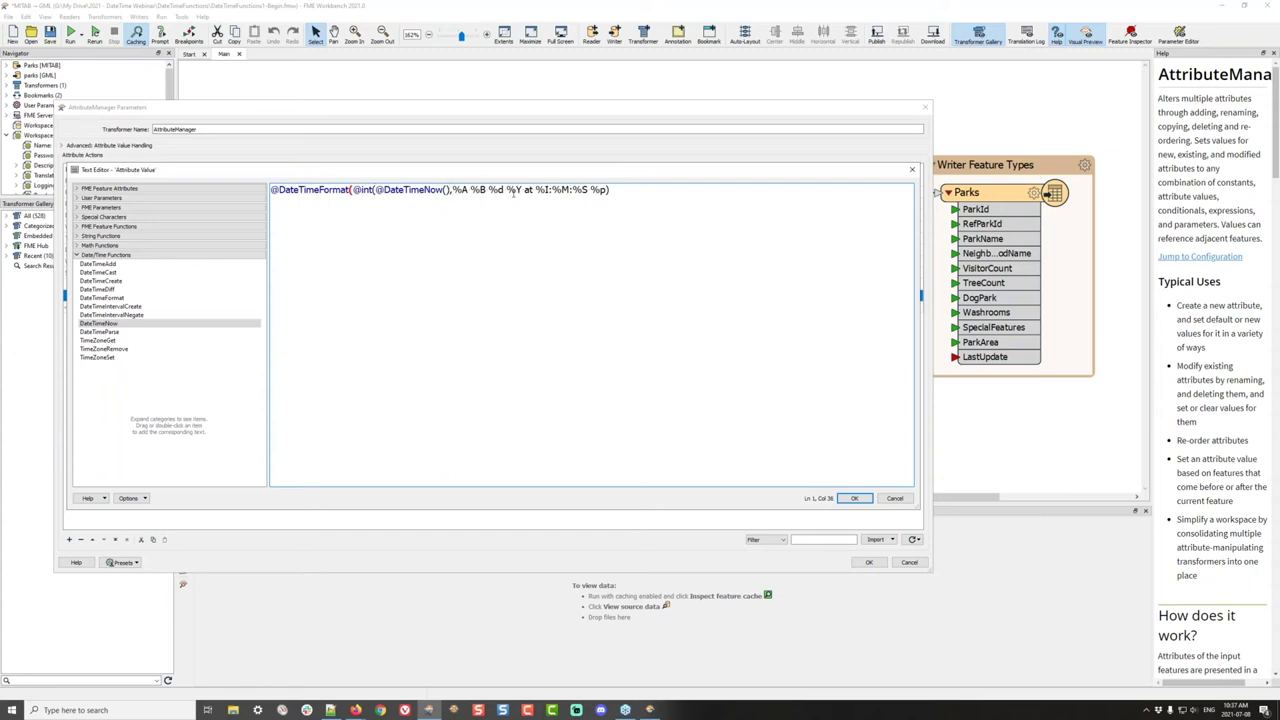
pyautogui.write(')')
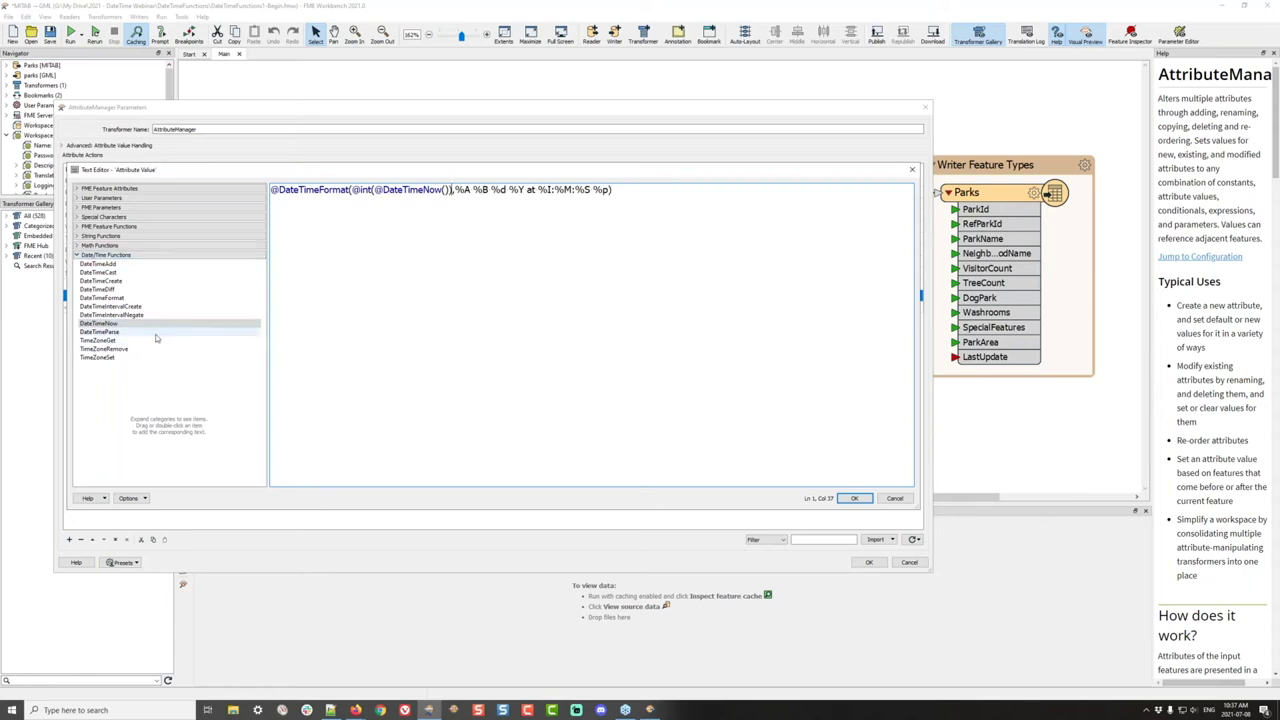
pyautogui.click(857, 498)
pyautogui.click(869, 562)
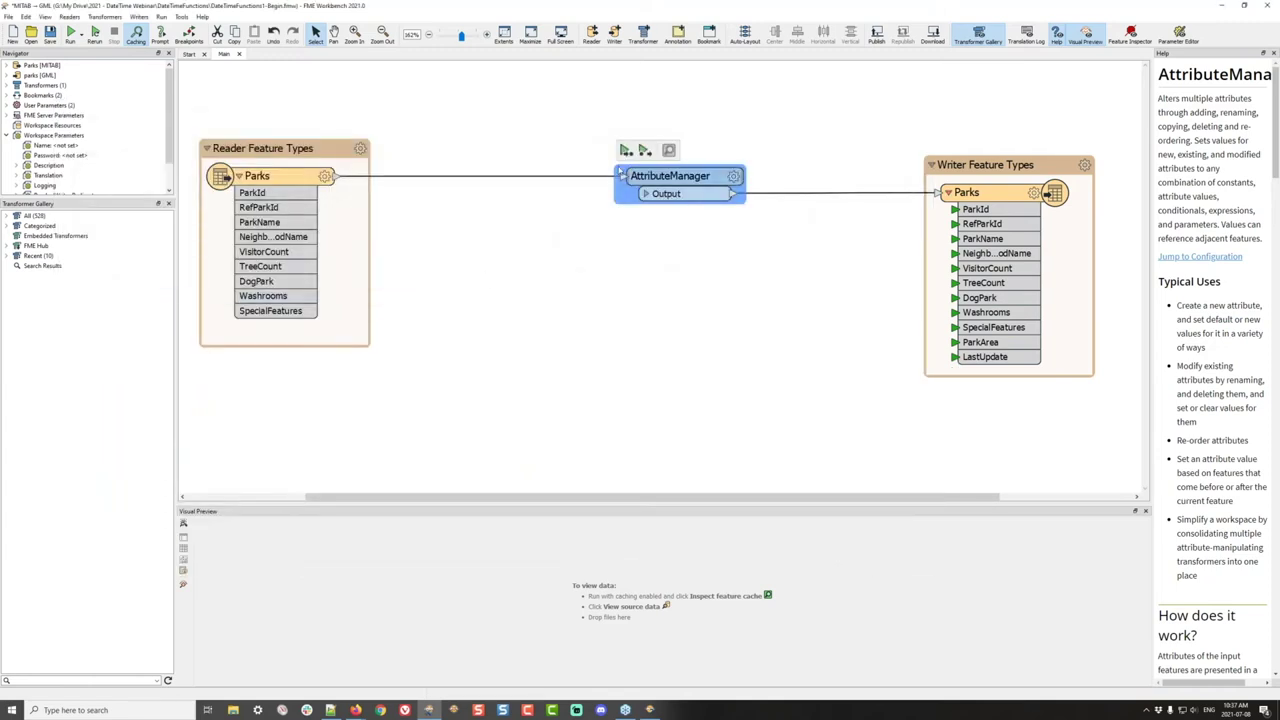
# Run the workspace and inspect the full LastUpdate values in the AttributeManager output
pyautogui.click(81, 33)
pyautogui.click(98, 54)
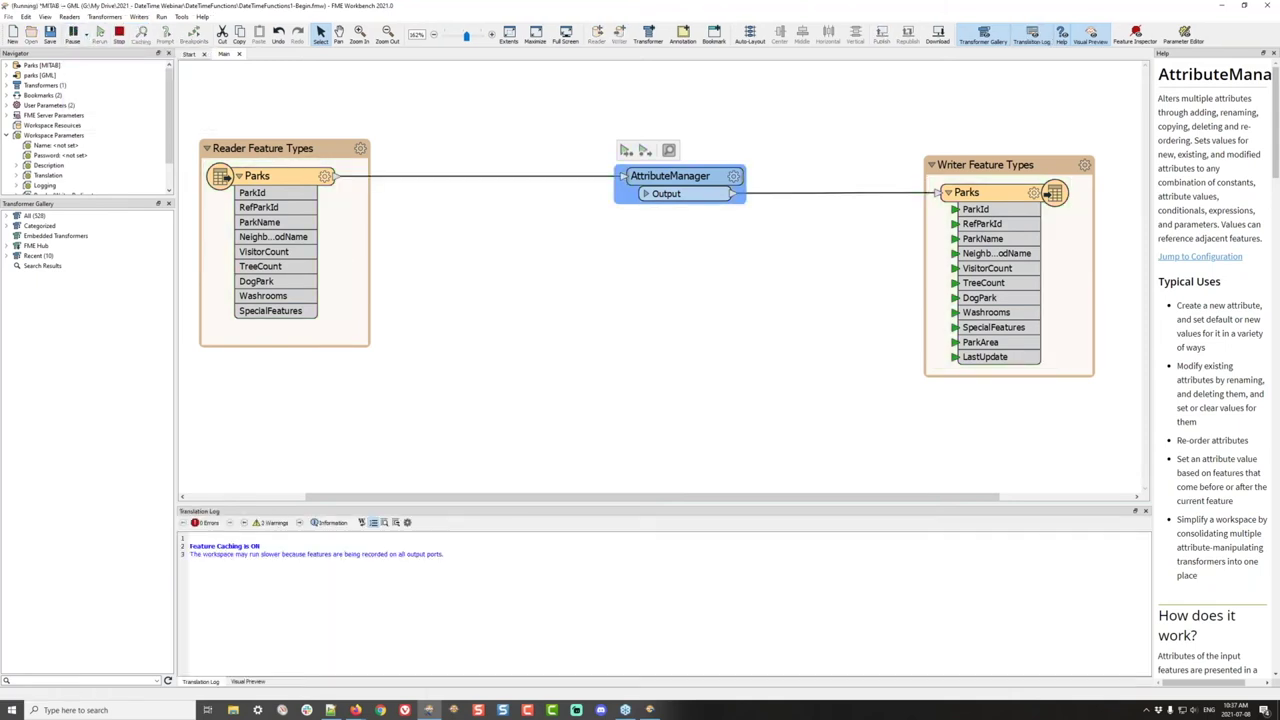
pyautogui.click(722, 194)
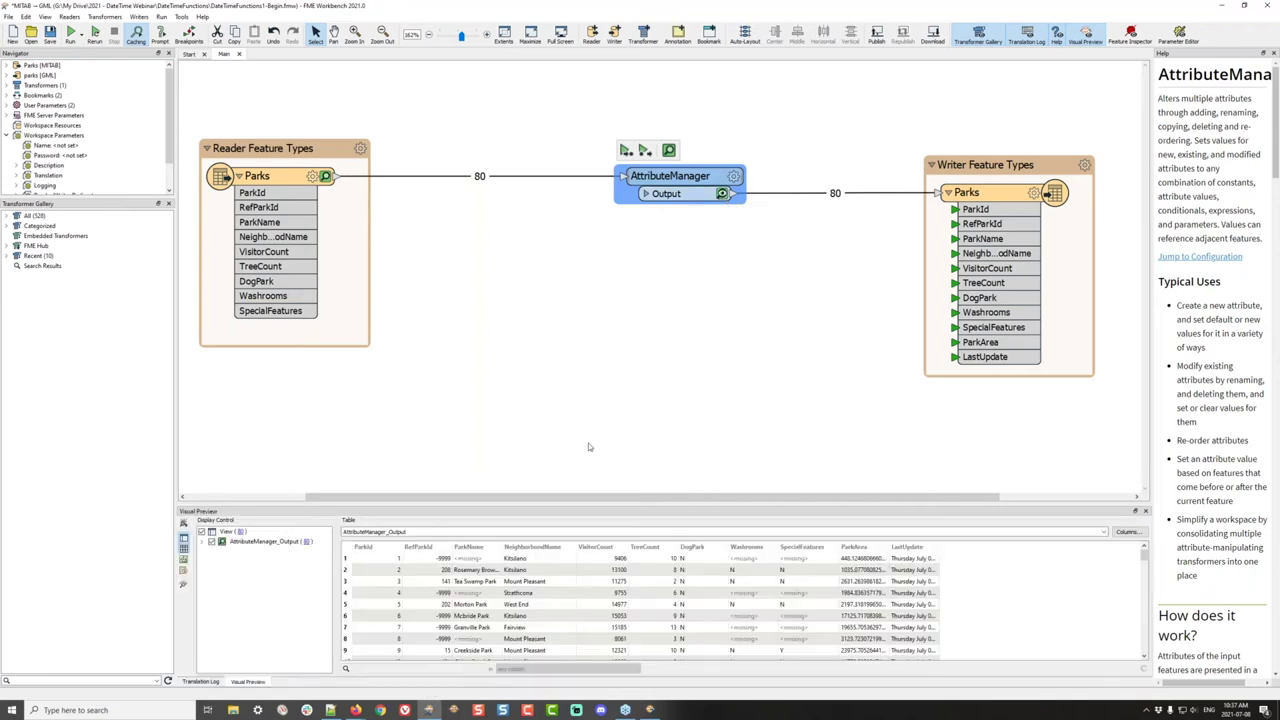
pyautogui.moveTo(937, 546); pyautogui.dragTo(1004, 545)
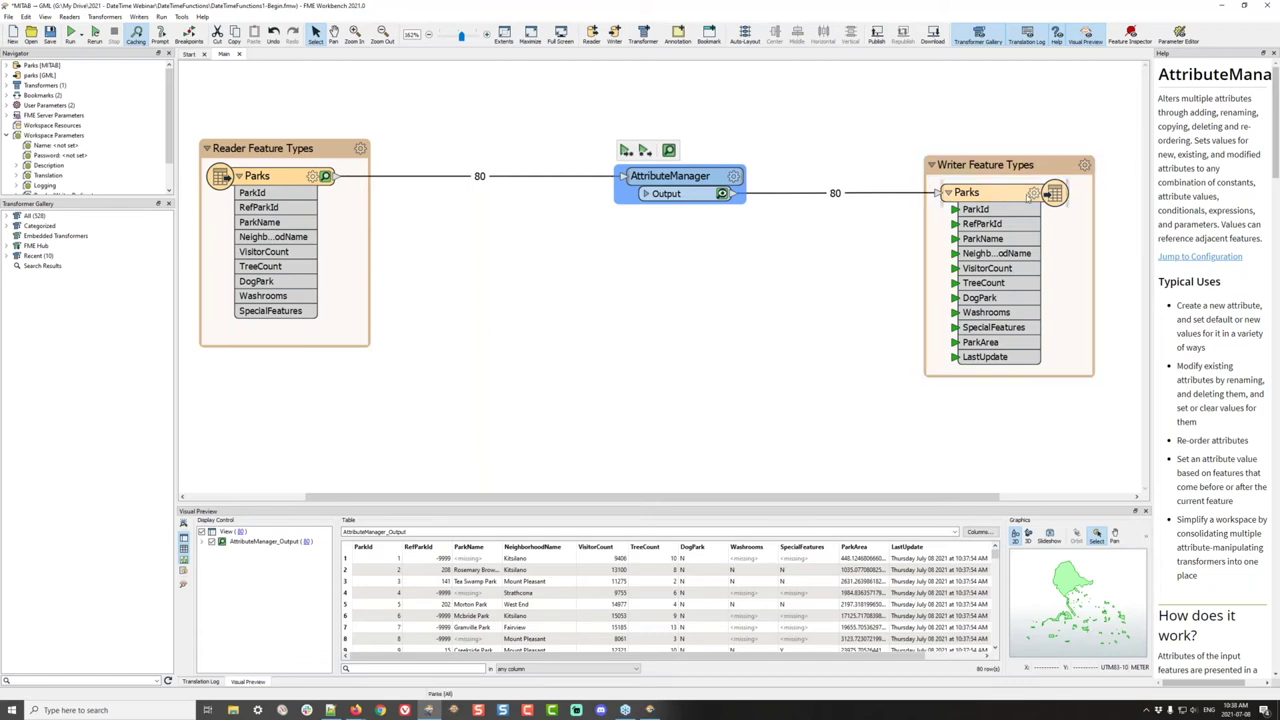
pyautogui.click(1033, 193)
pyautogui.click(1033, 193)
pyautogui.click(585, 226)
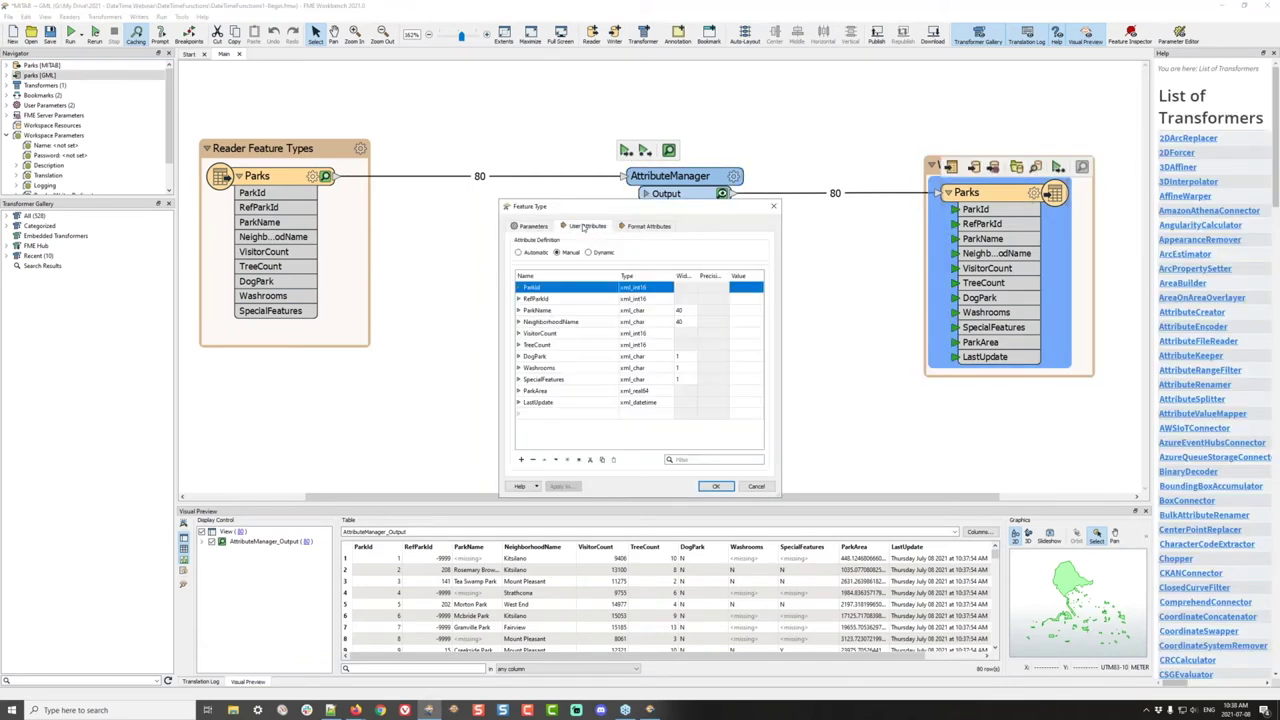
pyautogui.click(651, 407)
pyautogui.click(651, 407)
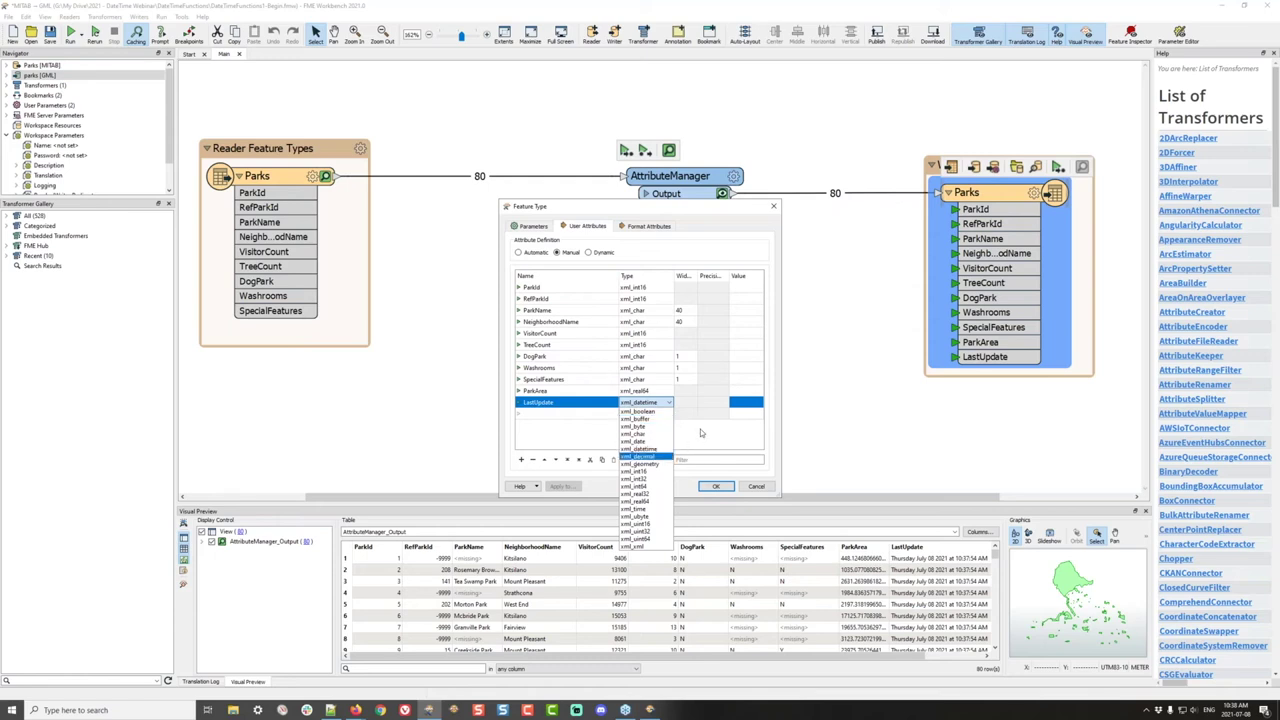
pyautogui.click(950, 572)
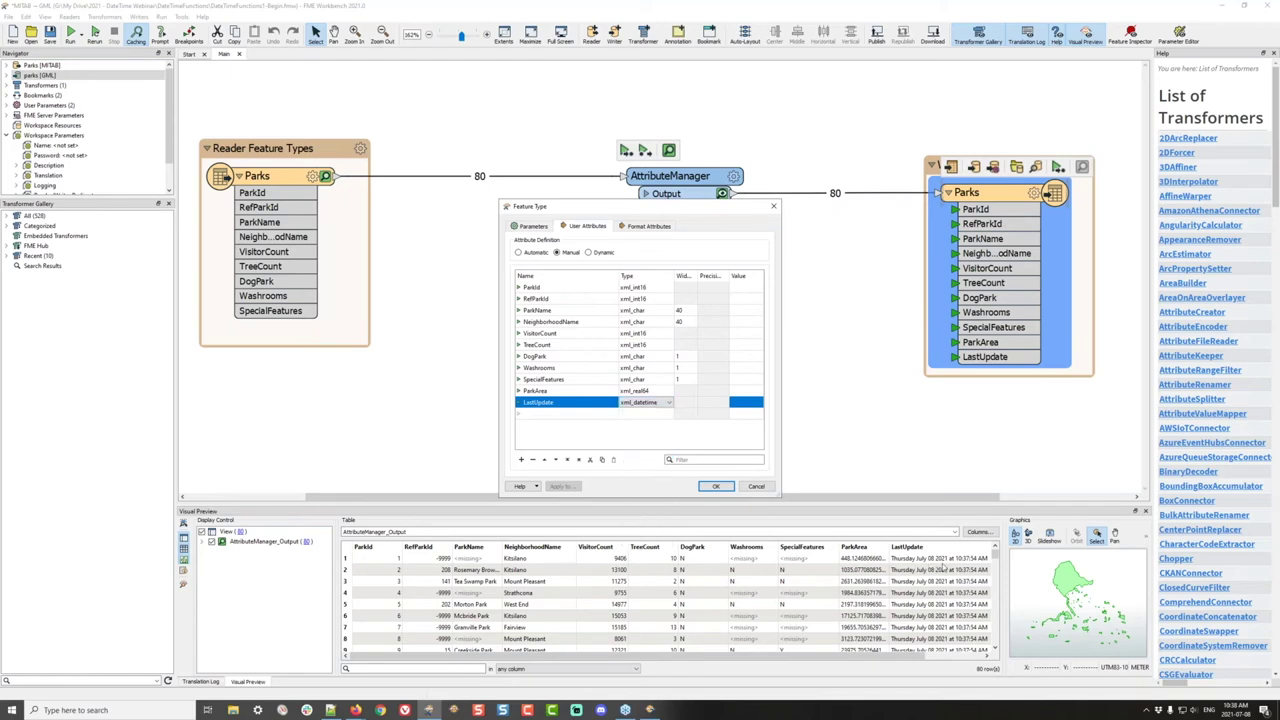
pyautogui.click(757, 486)
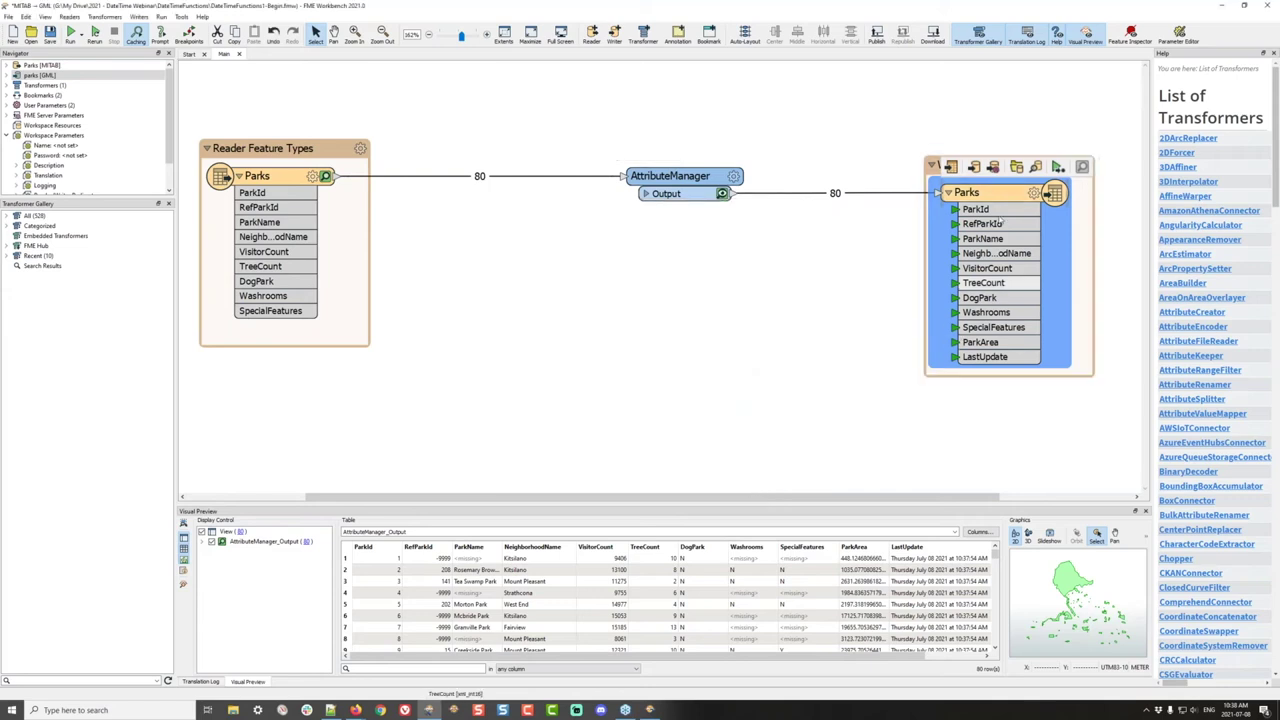
# In the Parks writer's user attributes, set LastUpdate to type xml_char with a width of 64
pyautogui.click(1034, 195)
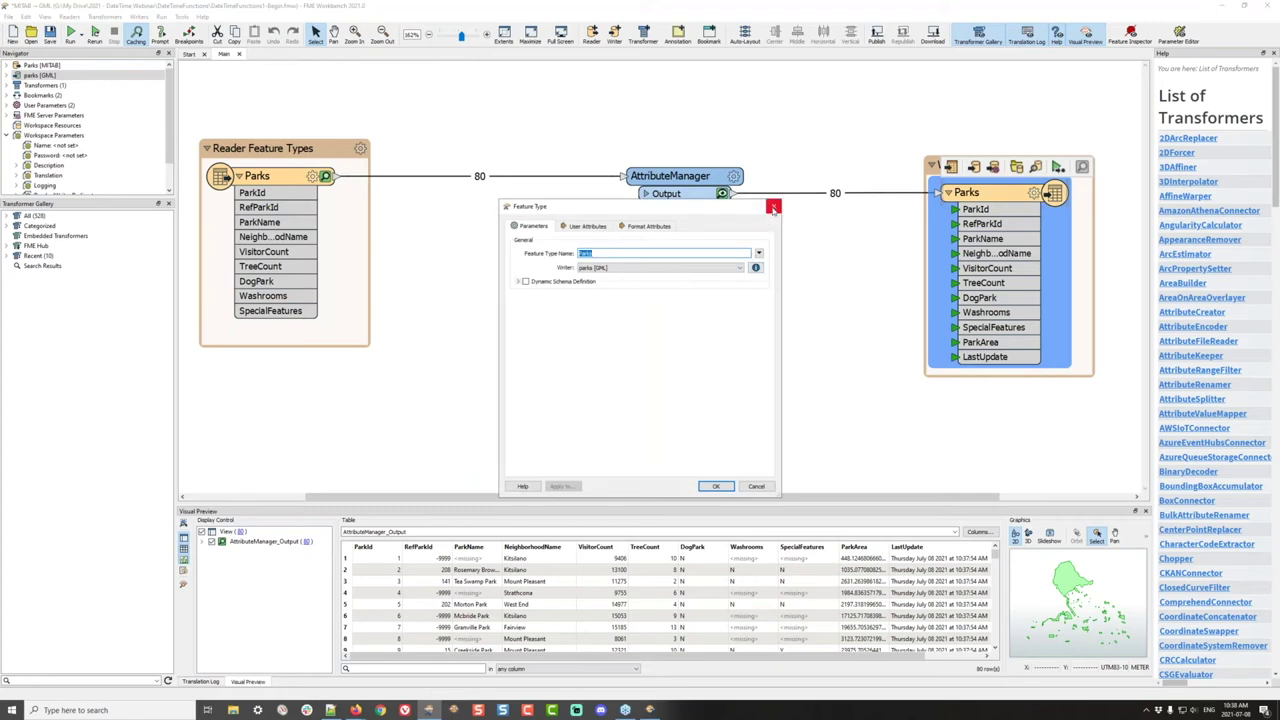
pyautogui.click(586, 226)
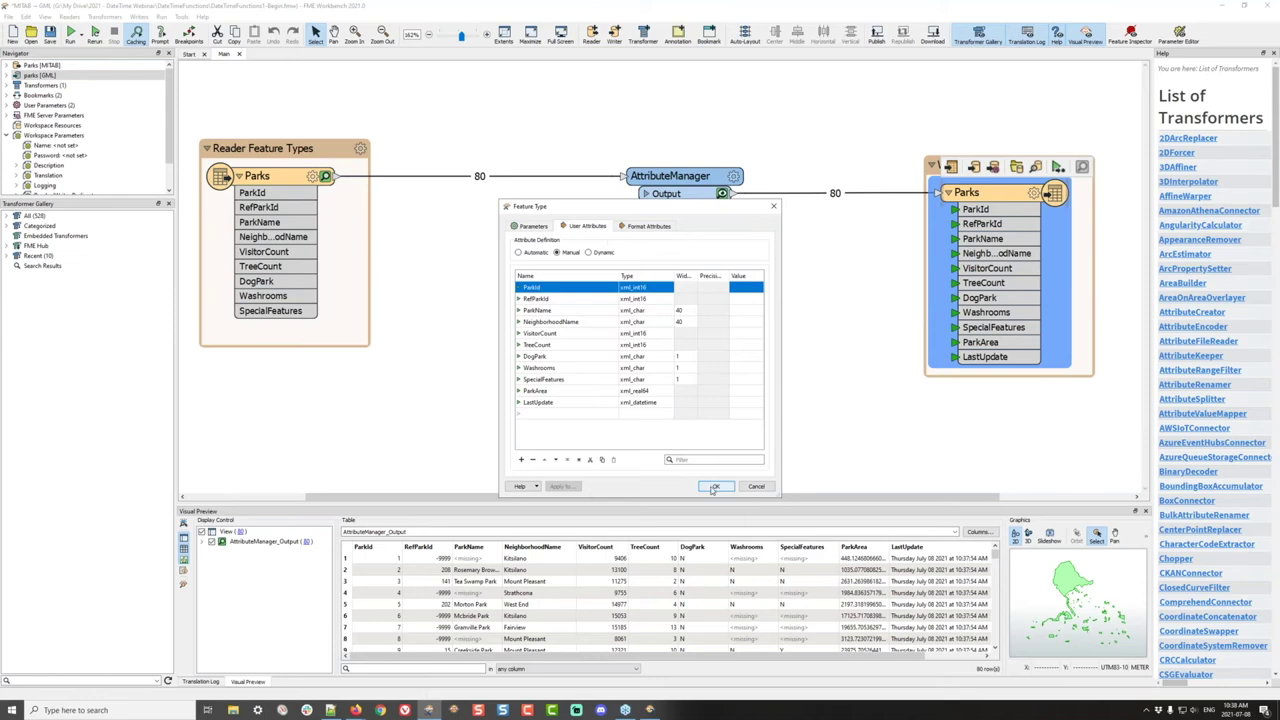
pyautogui.click(652, 403)
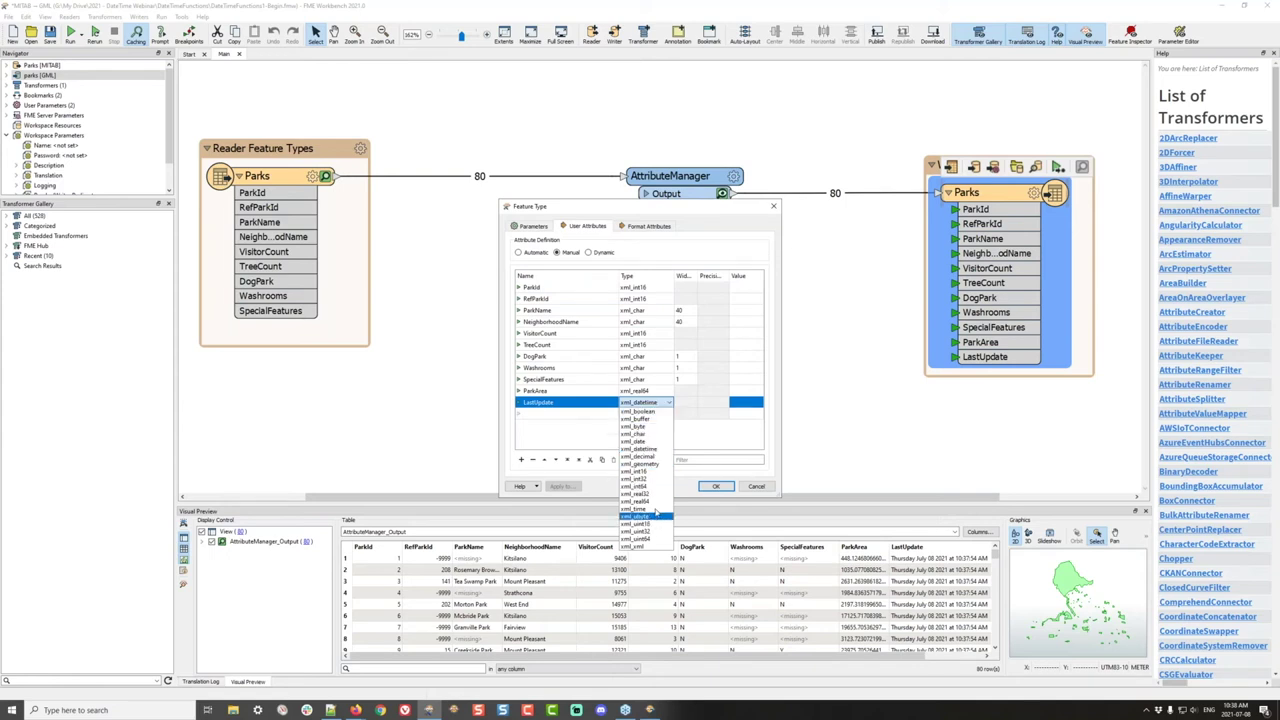
pyautogui.click(645, 434)
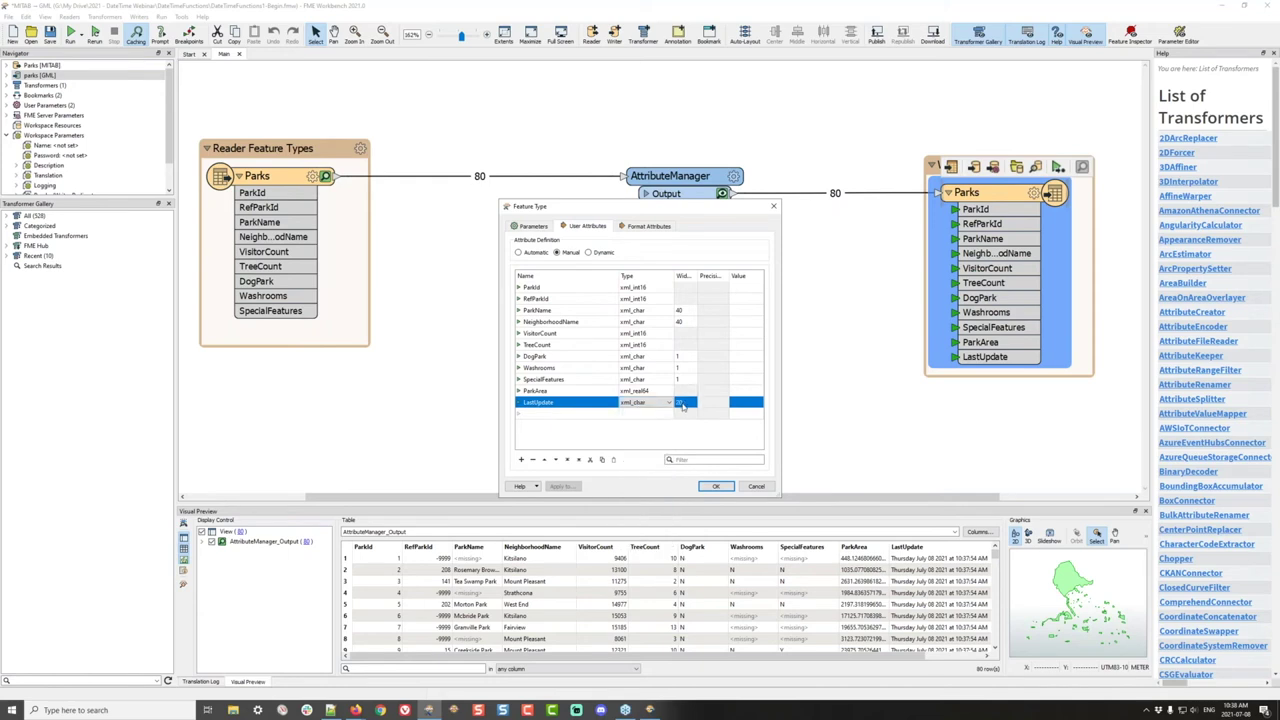
pyautogui.doubleClick(681, 402)
pyautogui.write('64')
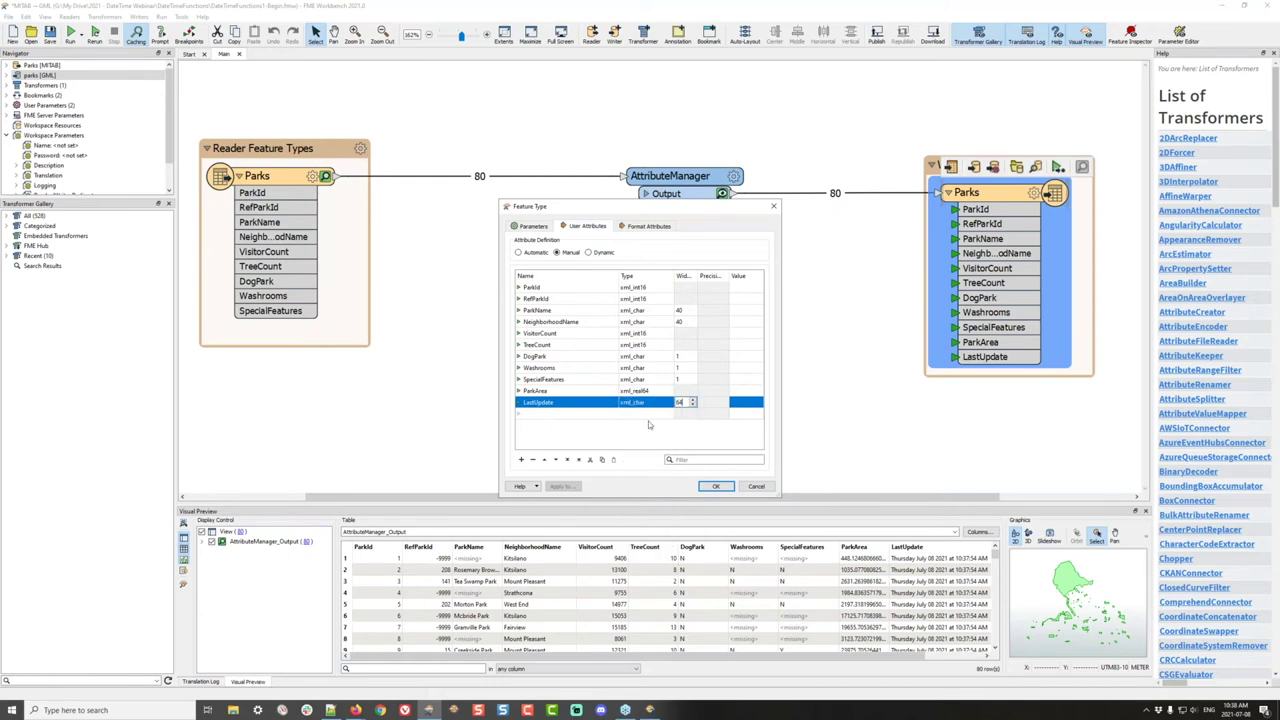
pyautogui.click(622, 434)
# Add a user attribute named LastUpdateISO with type xml_datetime to the Parks writer and accept the feature type changes
pyautogui.click(577, 414)
pyautogui.write('Li')
pyautogui.write('stUp')
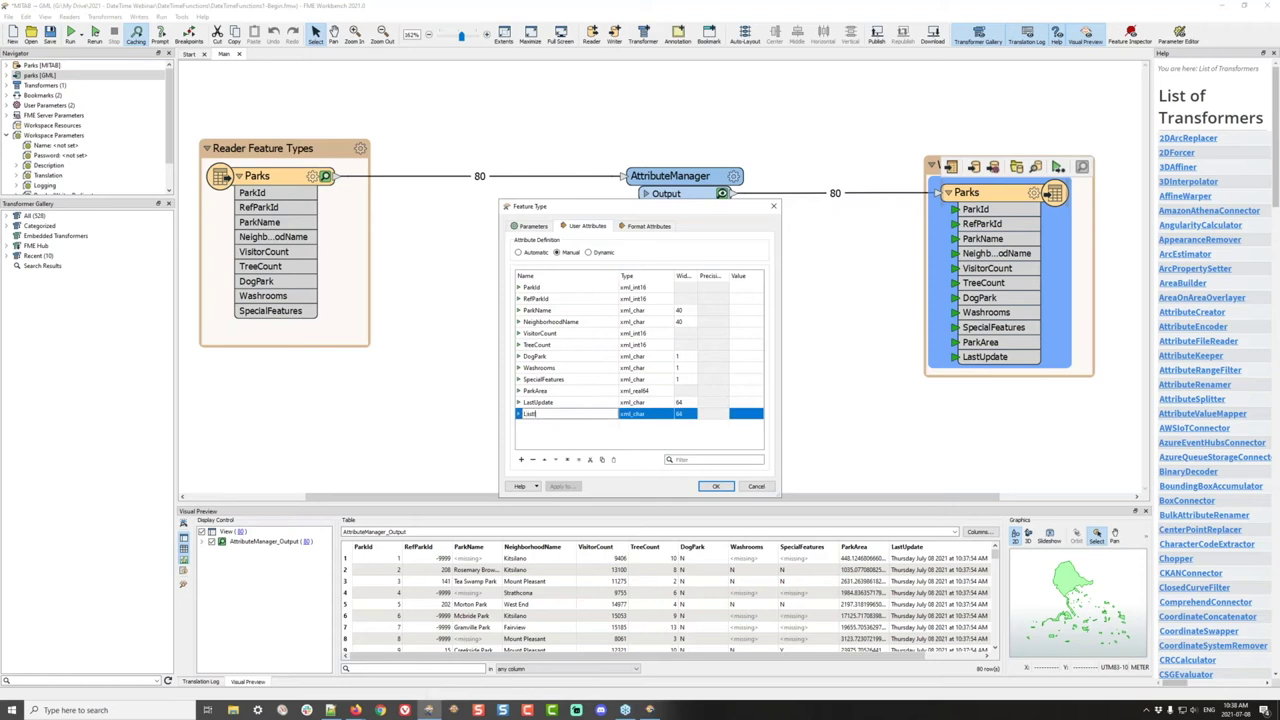
pyautogui.write('dateISO')
pyautogui.click(640, 413)
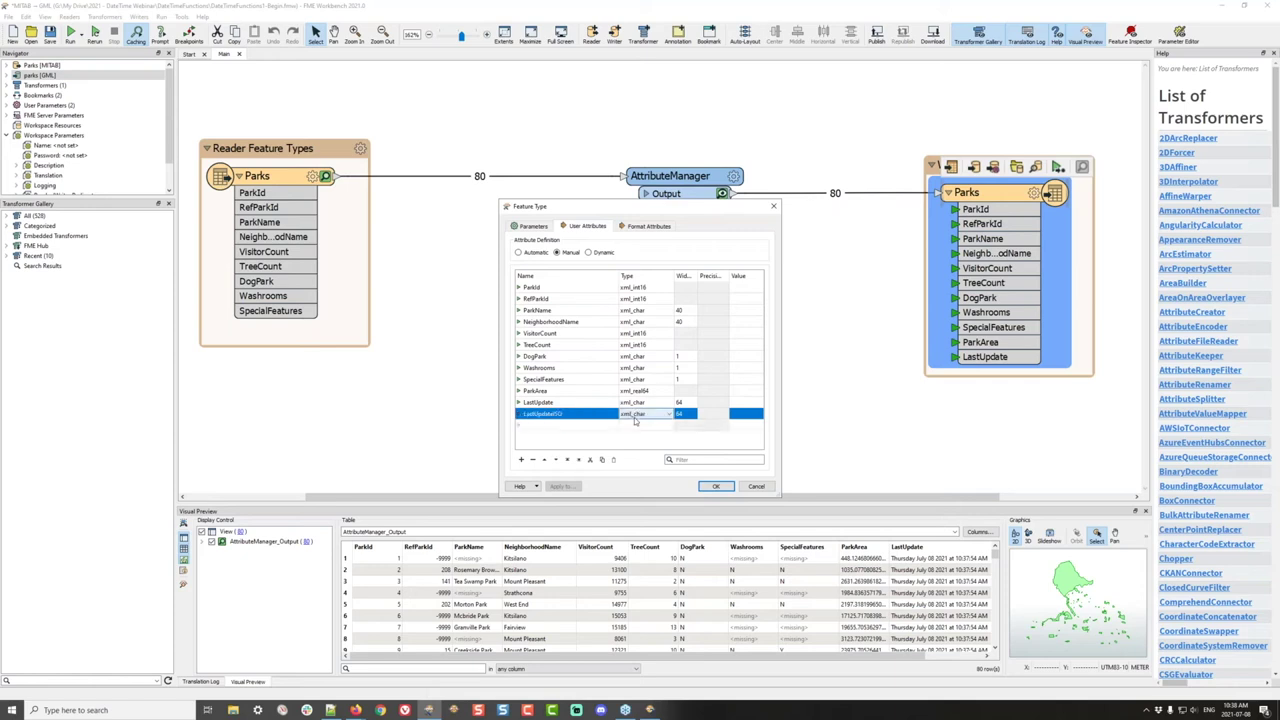
pyautogui.click(668, 413)
pyautogui.click(642, 460)
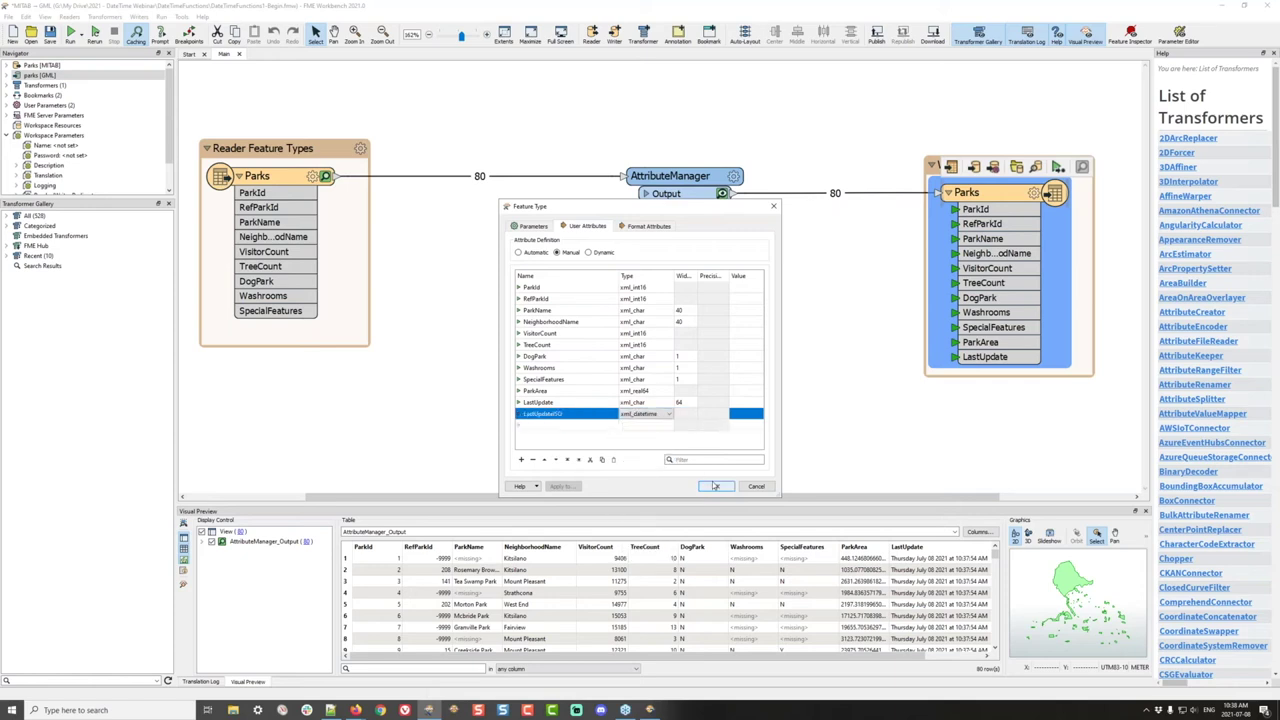
pyautogui.click(716, 486)
# Insert a DateTimeStamper transformer on the connection between the AttributeManager and the Parks writer
pyautogui.click(766, 197)
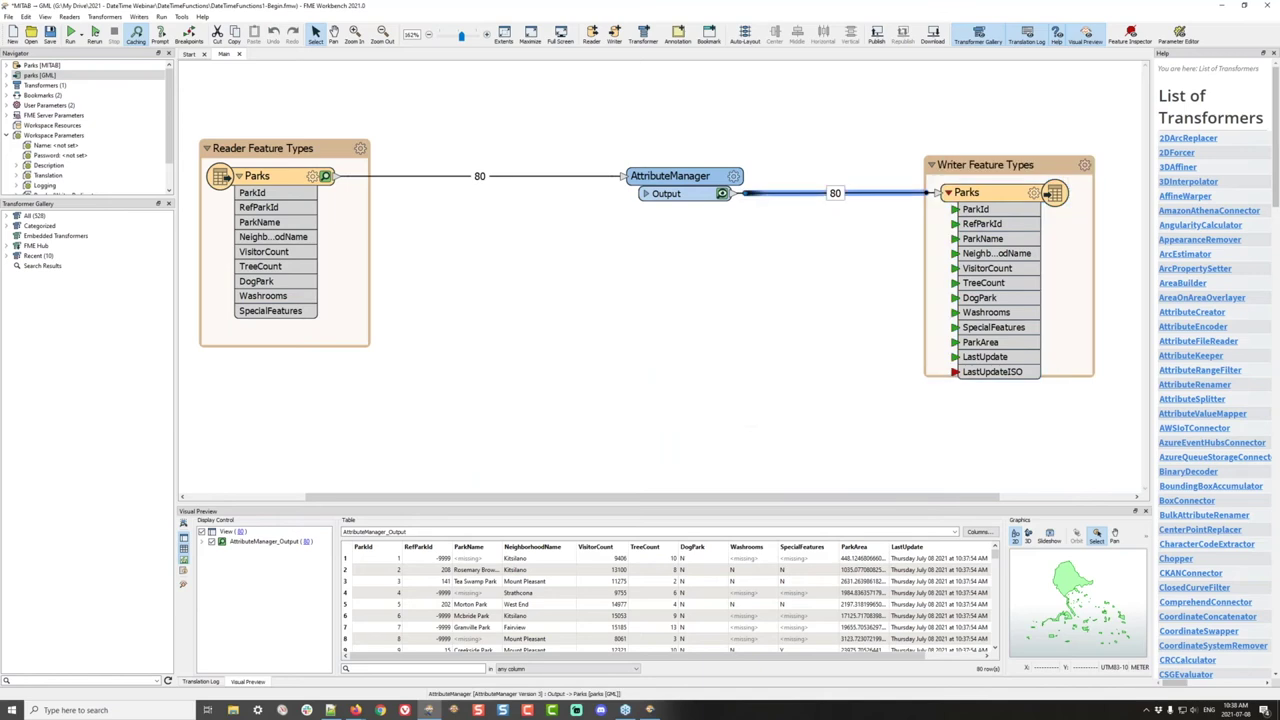
pyautogui.write('dts')
pyautogui.press('Return')
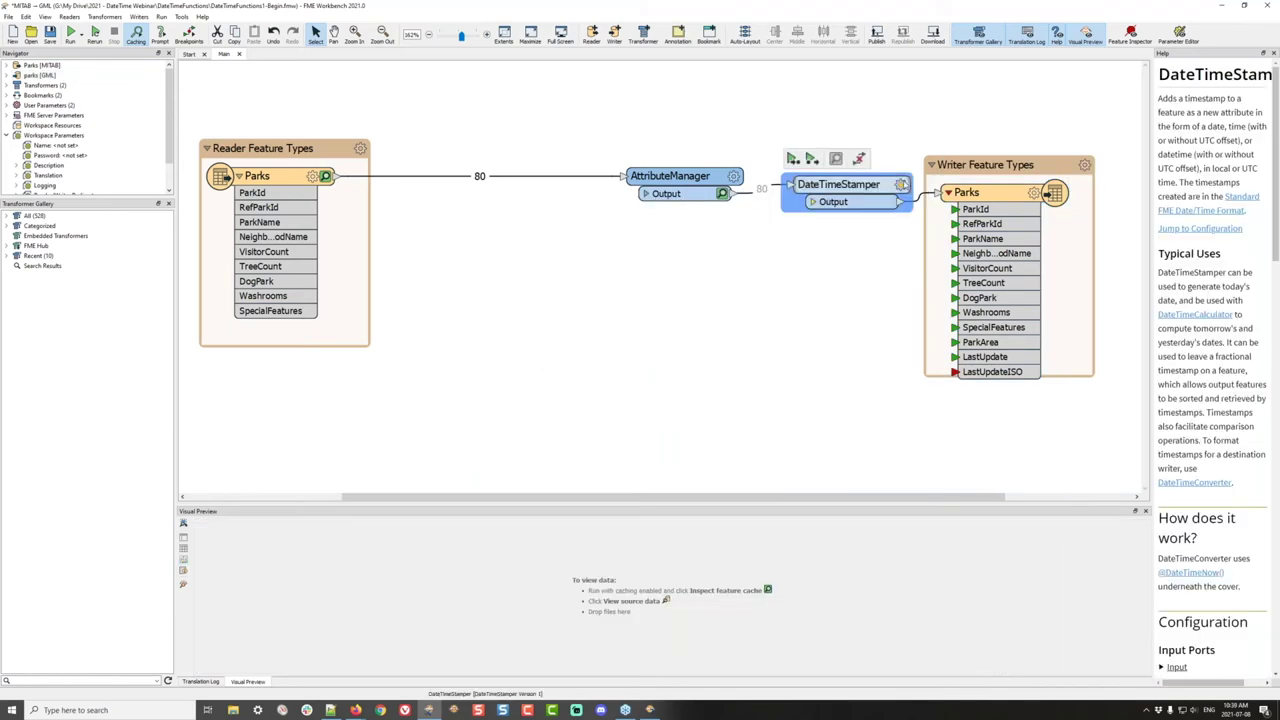
# Set the DateTimeStamper's result attribute to LastUpdateISO and accept the parameters
pyautogui.click(901, 184)
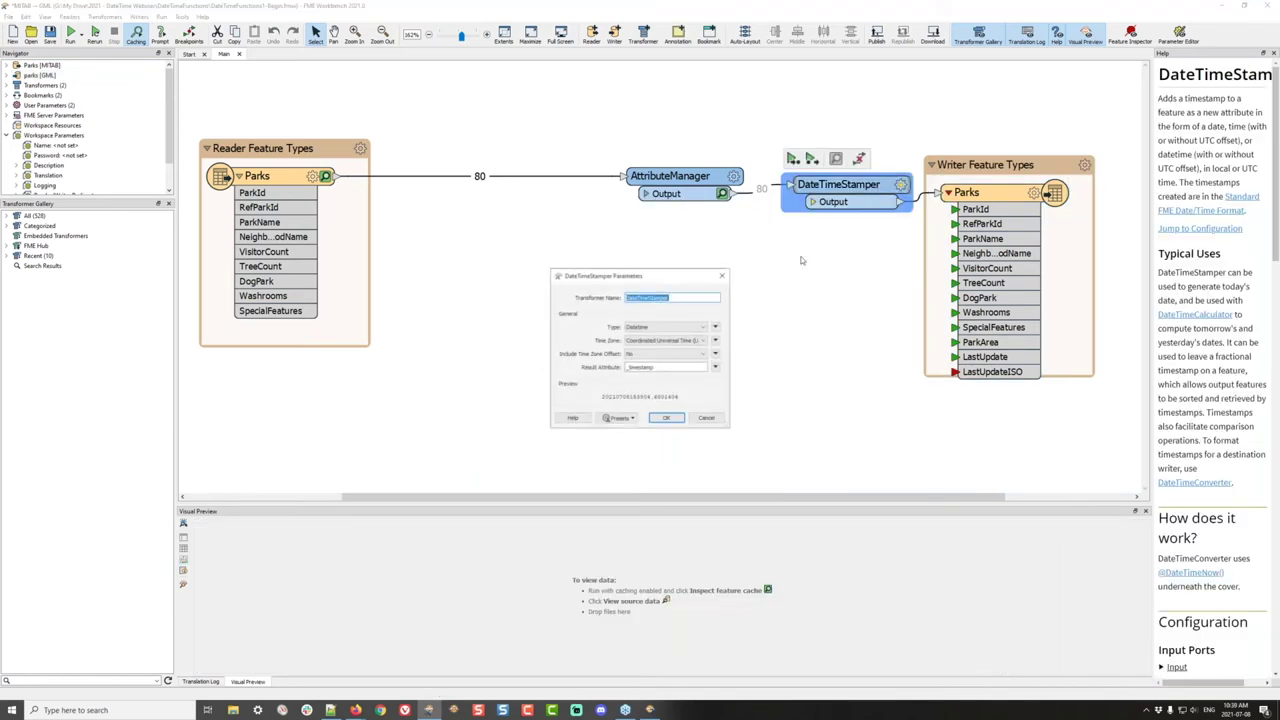
pyautogui.doubleClick(675, 367)
pyautogui.write('LastUpd')
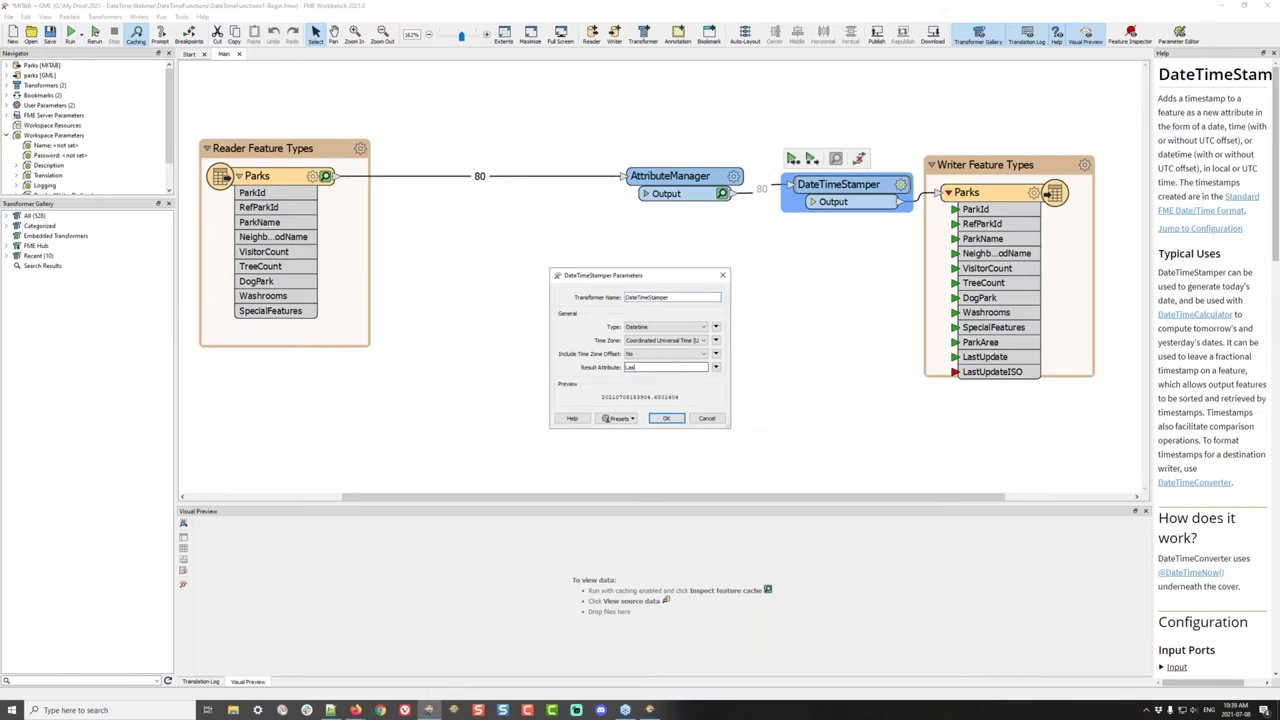
pyautogui.write('ateISO')
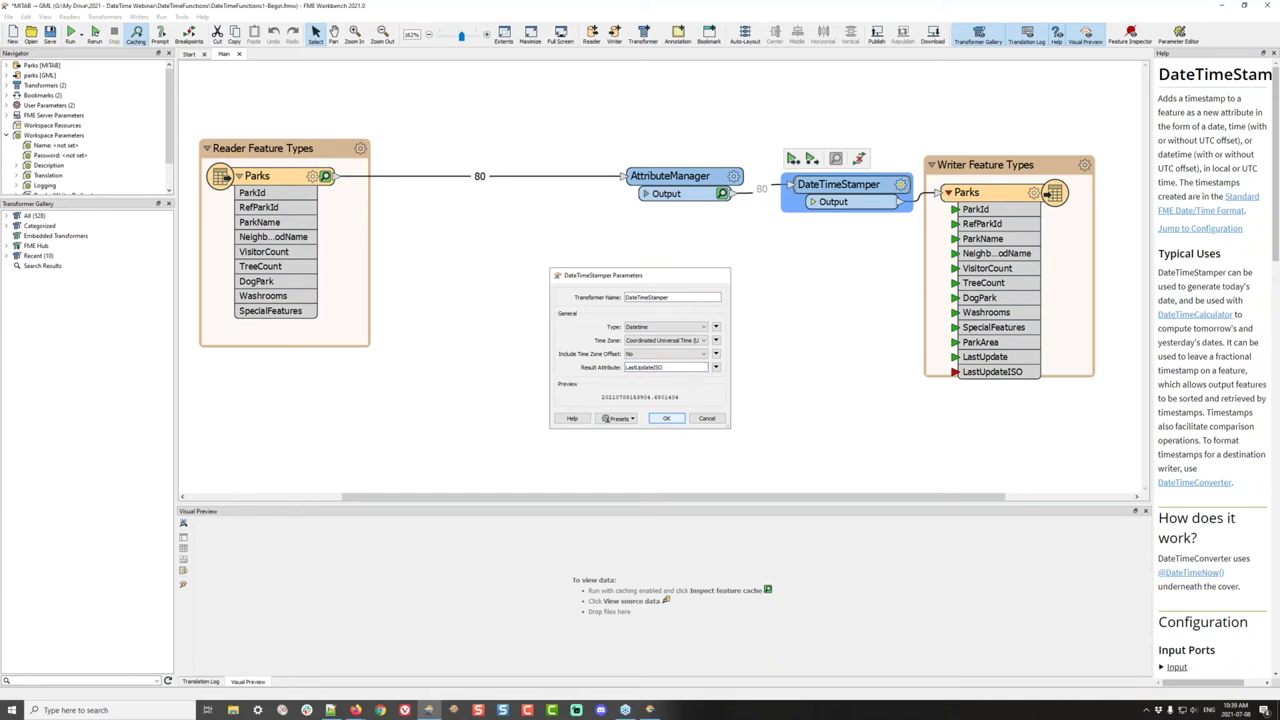
pyautogui.click(666, 418)
# Run the workspace and inspect the first record's LastUpdateISO value in the DateTimeStamper output
pyautogui.hotkey('ctrl', 'r')
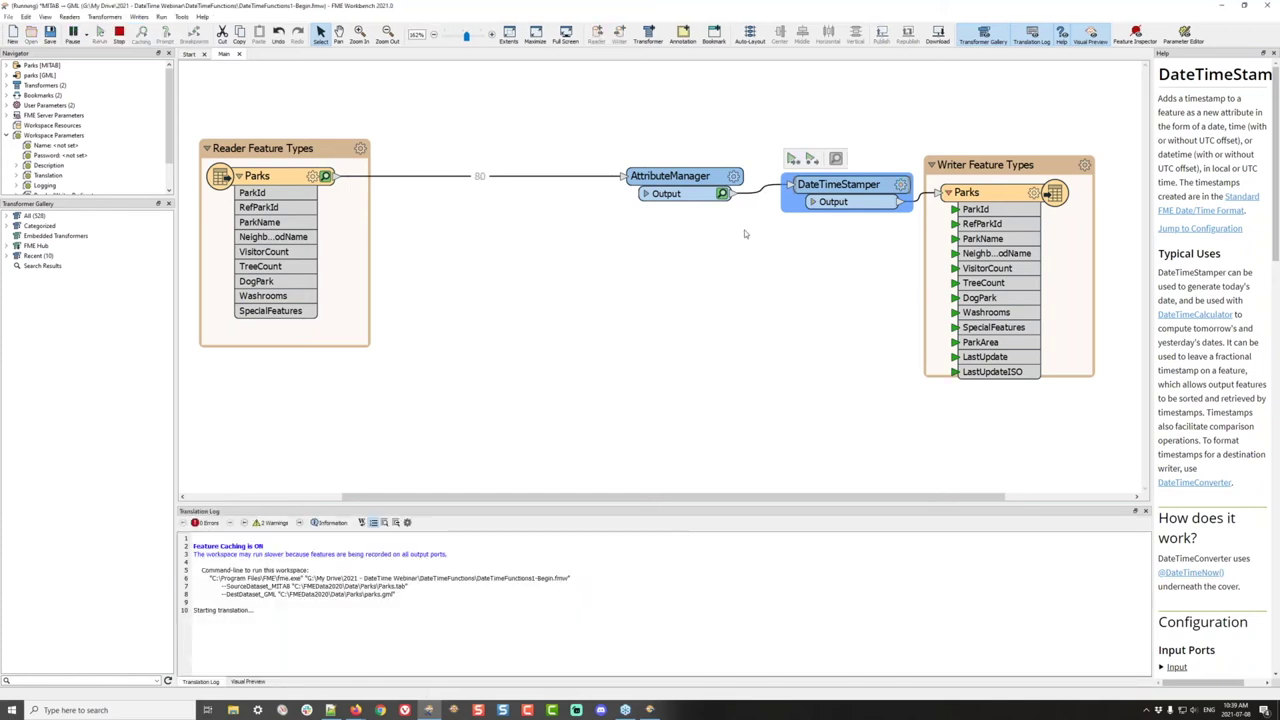
pyautogui.click(888, 202)
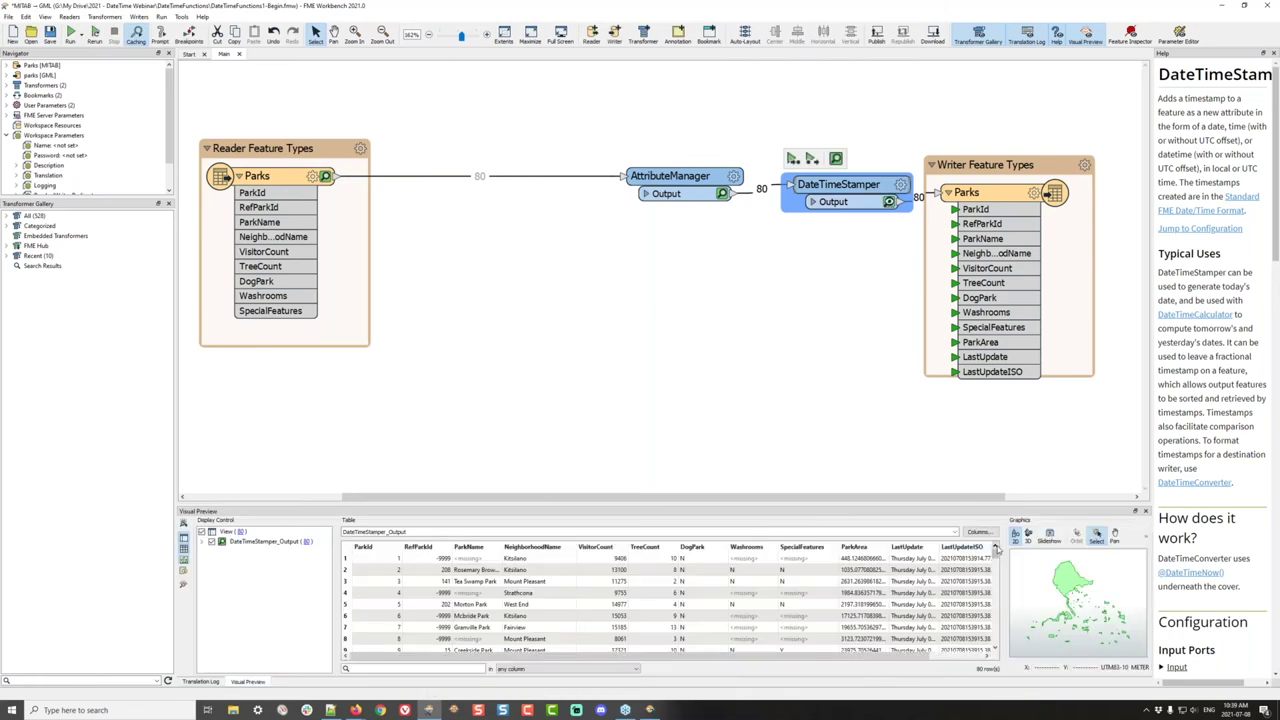
pyautogui.click(966, 560)
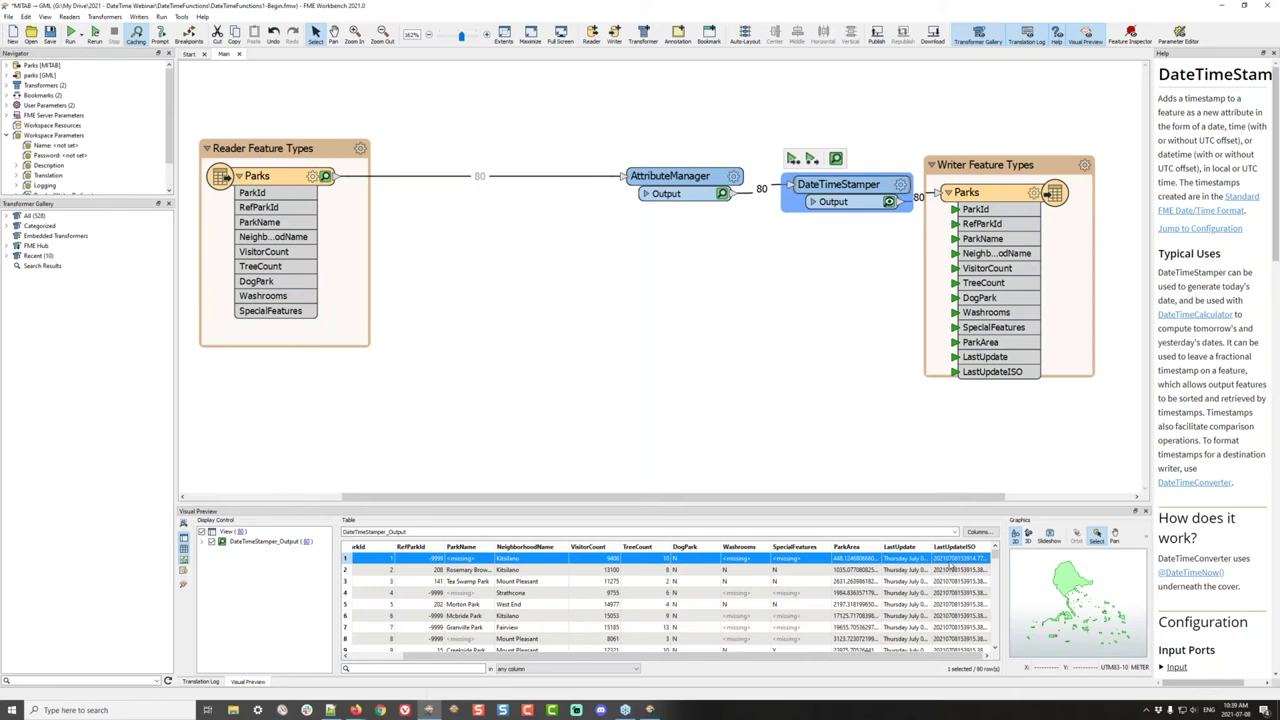
# View the written Parks GML data and widen the LastUpdateISO column to examine its full timestamps
pyautogui.click(1000, 209)
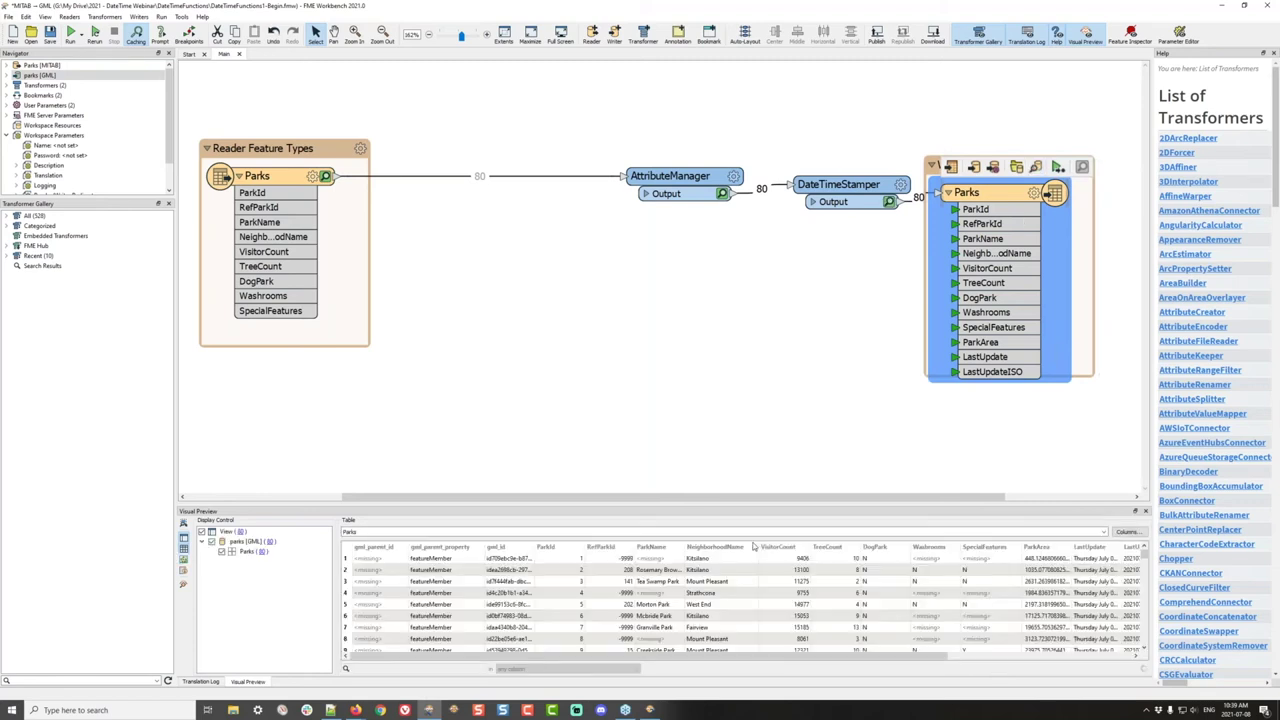
pyautogui.moveTo(519, 661); pyautogui.dragTo(740, 665)
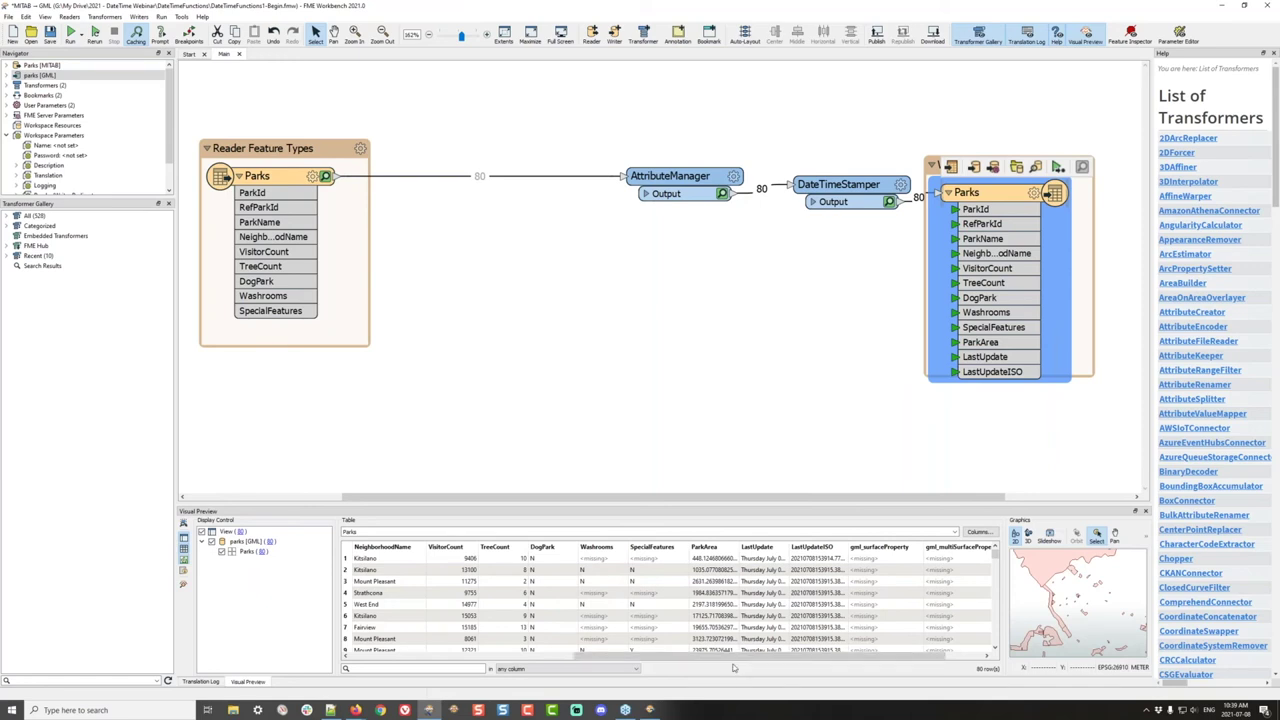
pyautogui.moveTo(845, 547); pyautogui.dragTo(928, 547)
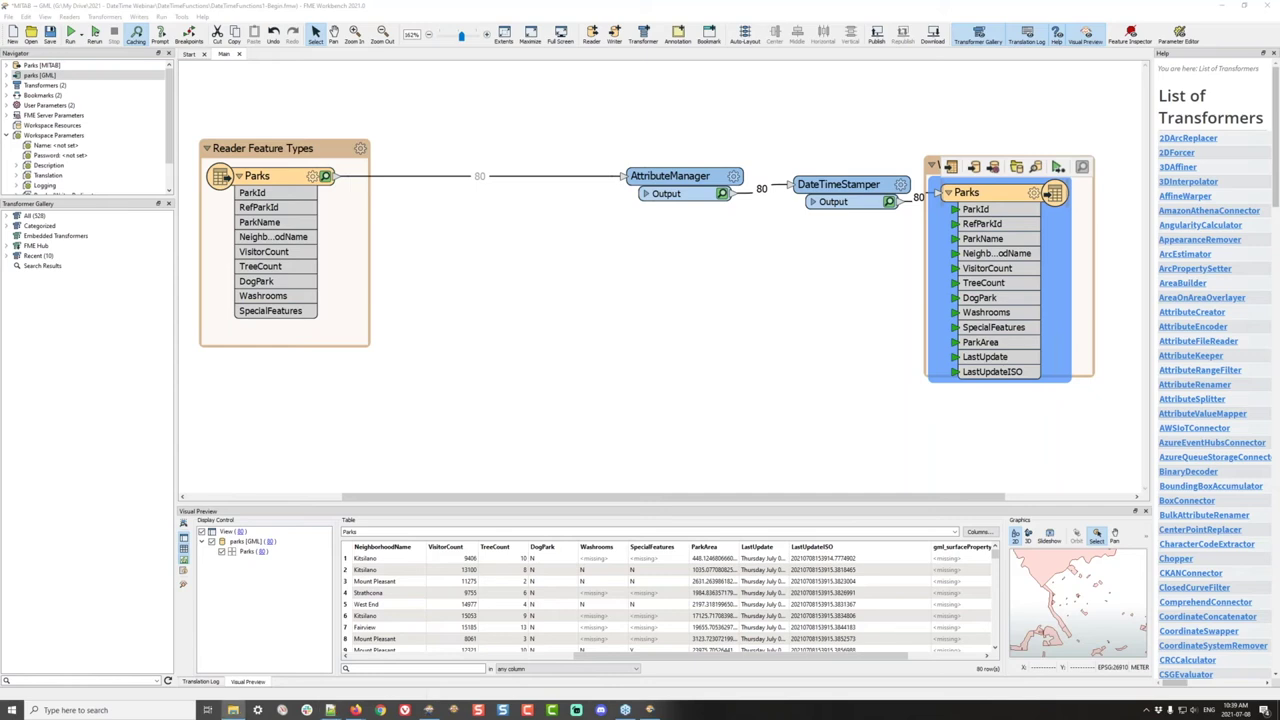
# Close the Parks GML workspace without saving its changes
pyautogui.click(770, 335)
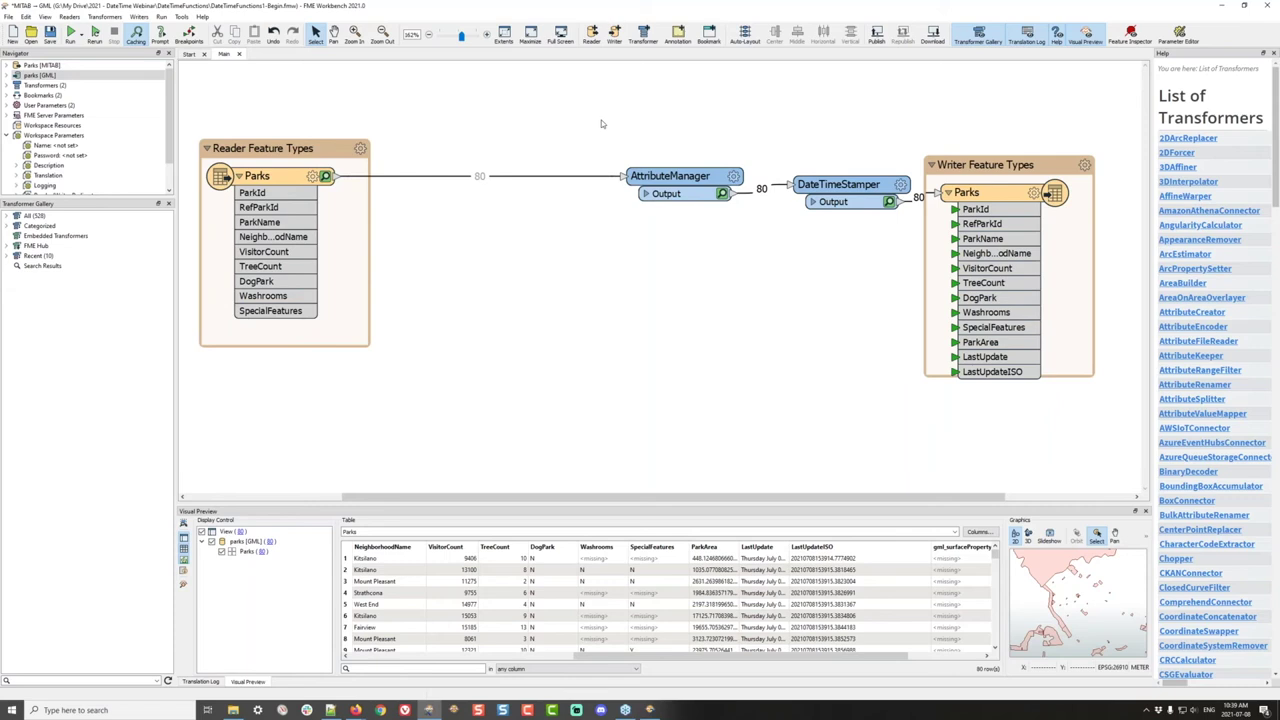
pyautogui.click(238, 55)
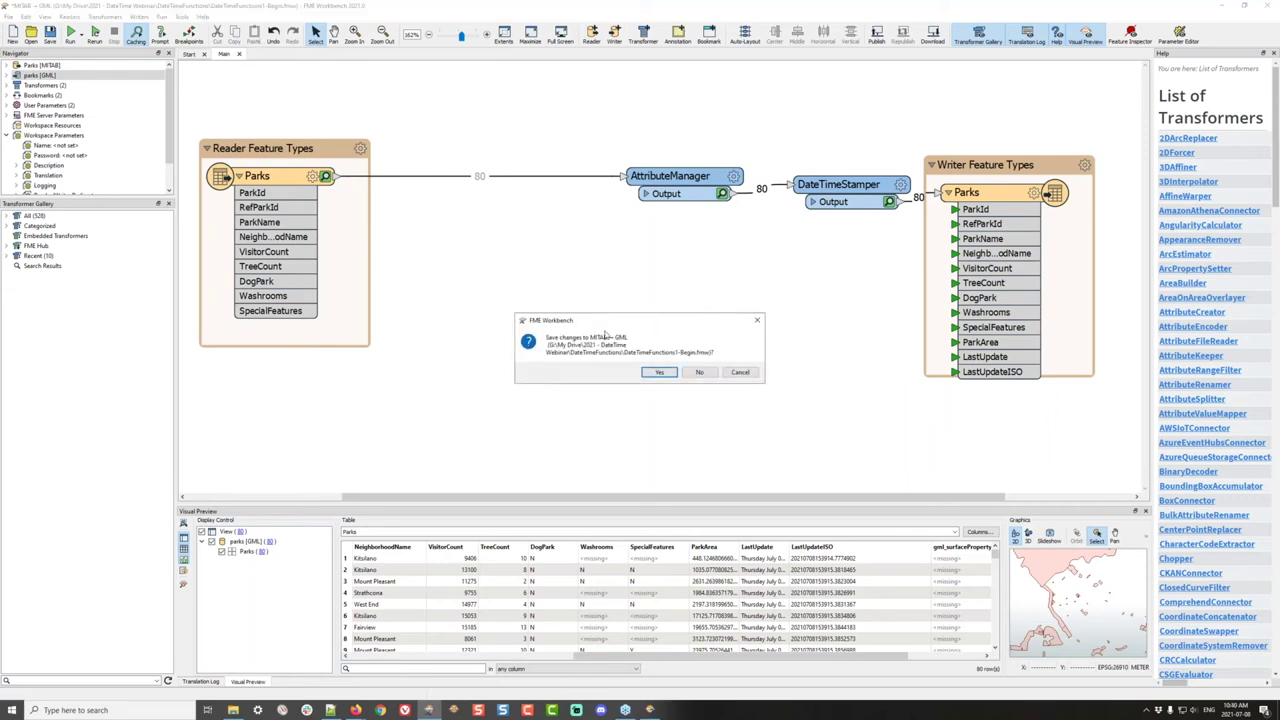
pyautogui.click(700, 373)
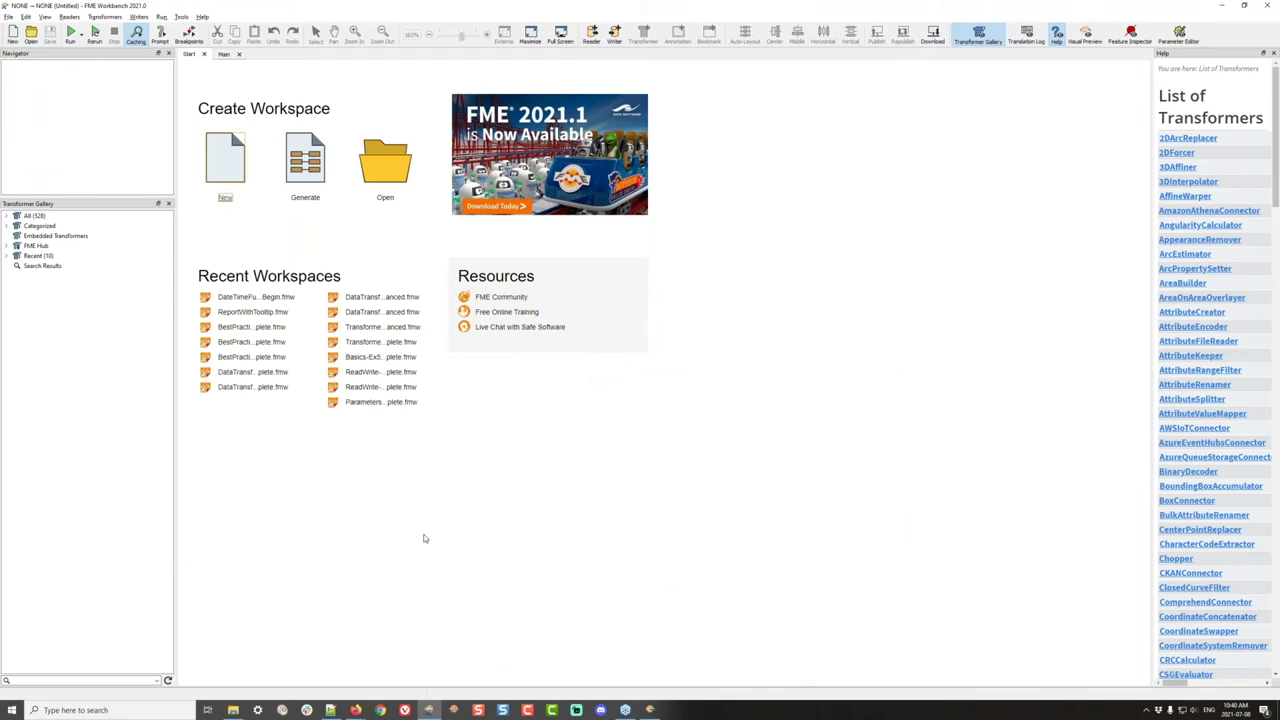
# Switch to the DateTimes slide presentation in Firefox and advance to the TimeWindower Transformer slide
pyautogui.hotkey('alt', 'Tab')
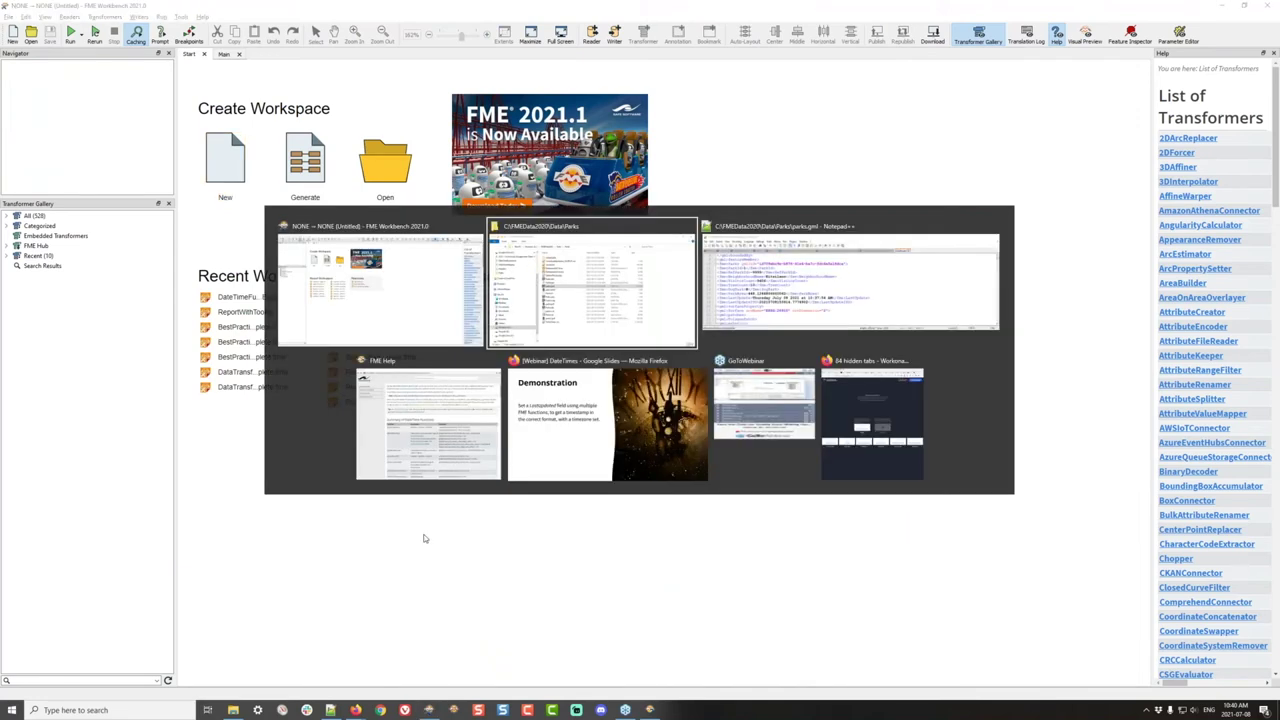
pyautogui.click(560, 421)
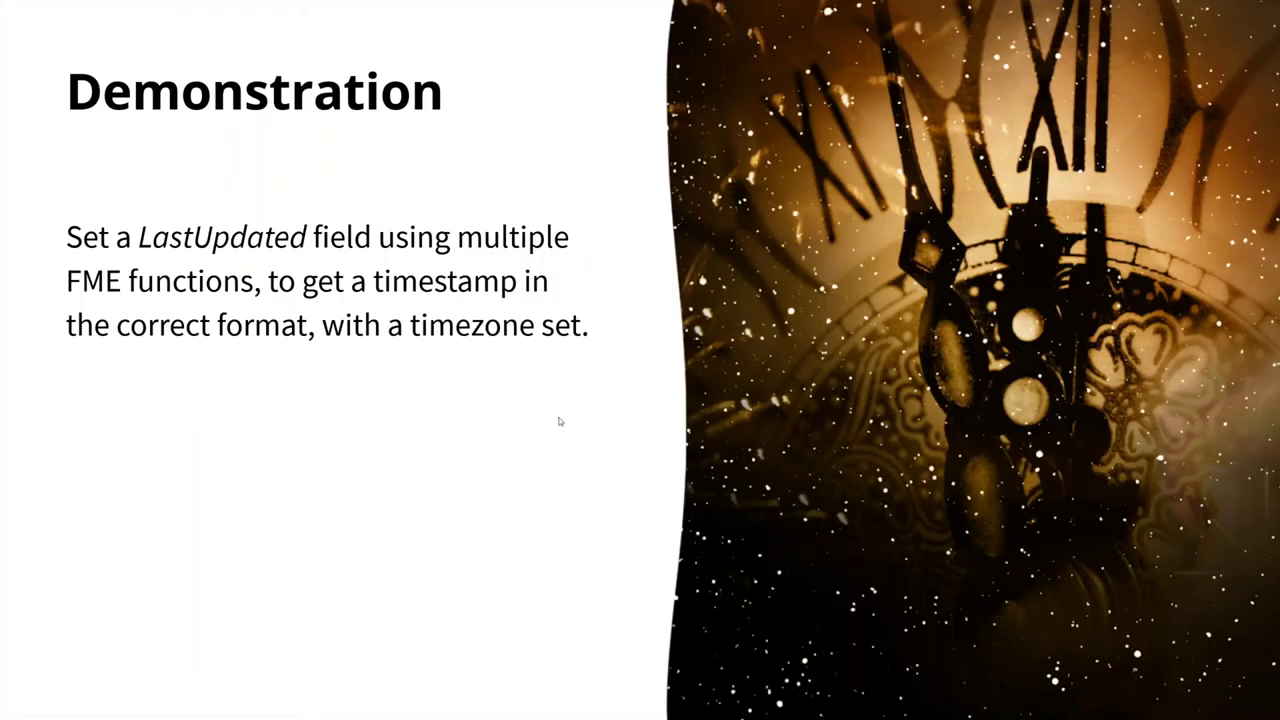
pyautogui.press('Right')
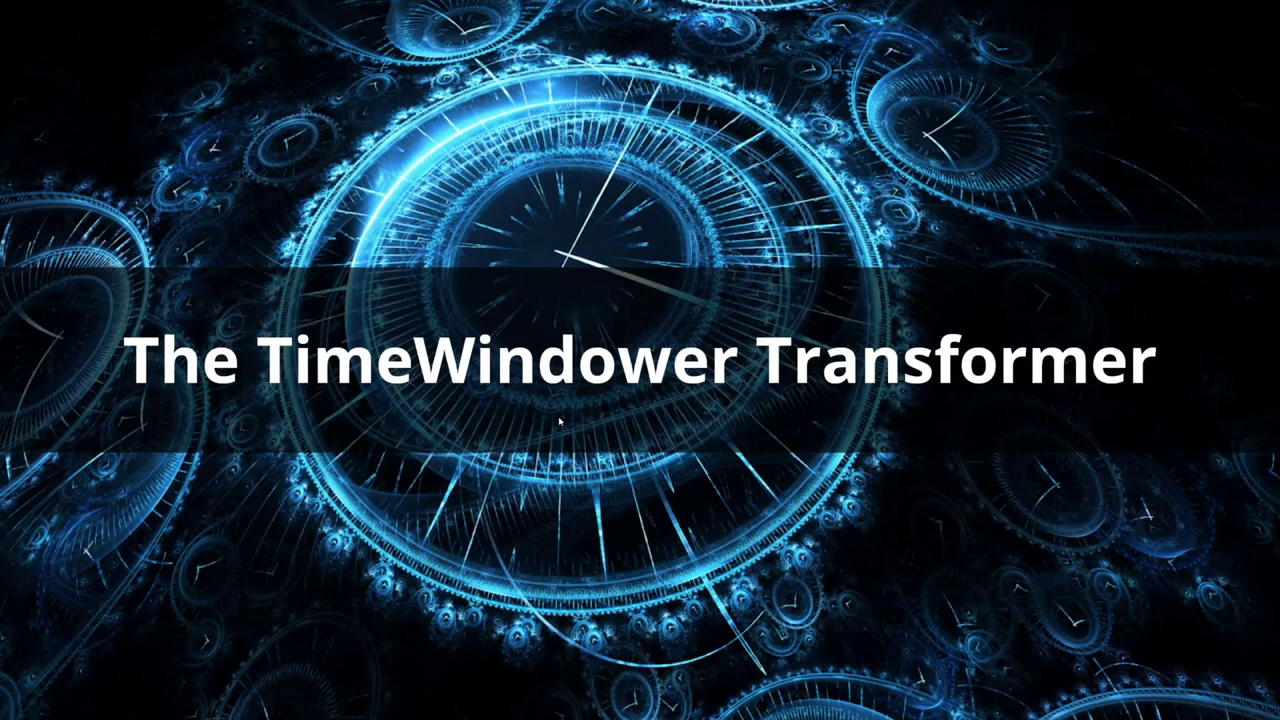
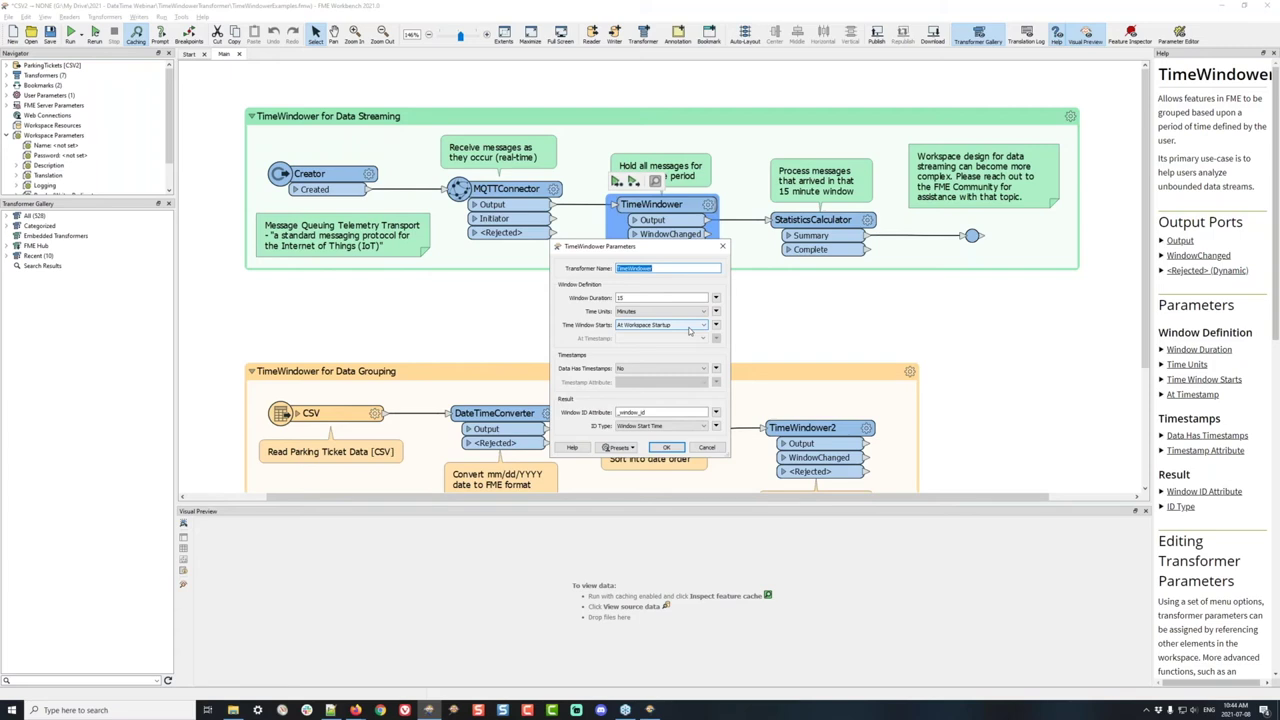
# Review the time unit choices of the data streaming TimeWindower and accept its parameters unchanged
pyautogui.click(697, 313)
pyautogui.click(698, 316)
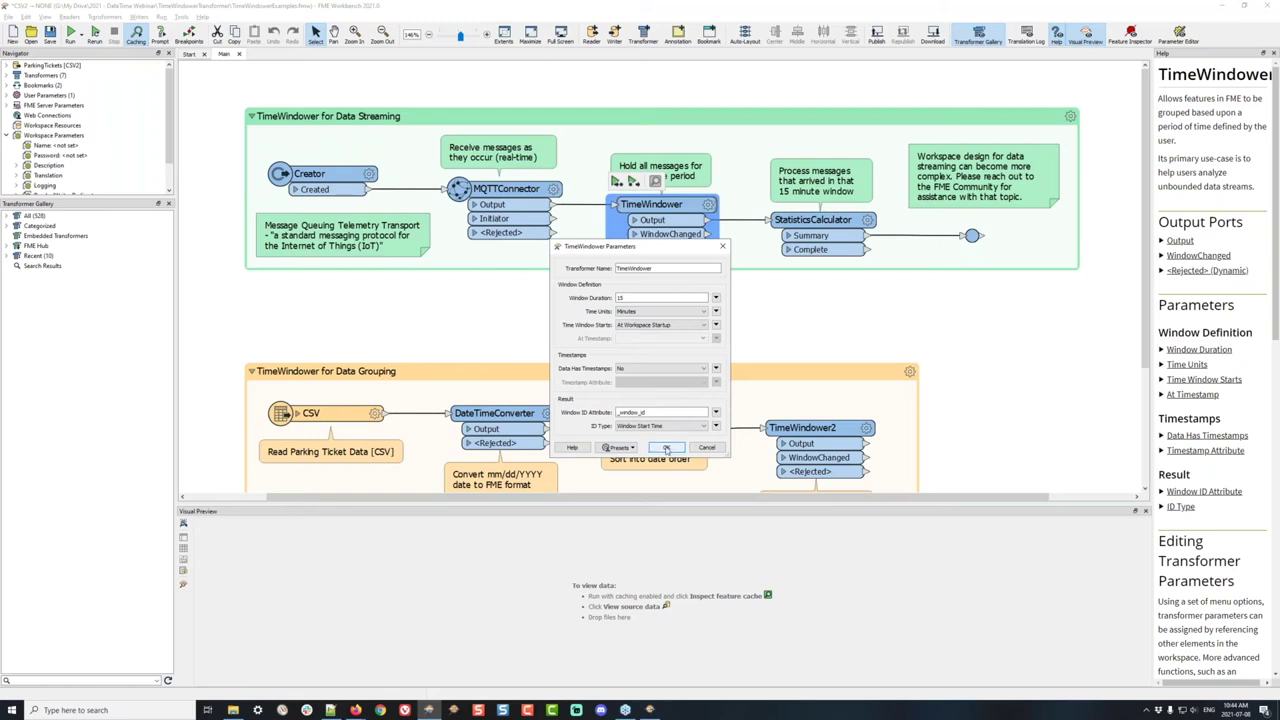
pyautogui.click(667, 449)
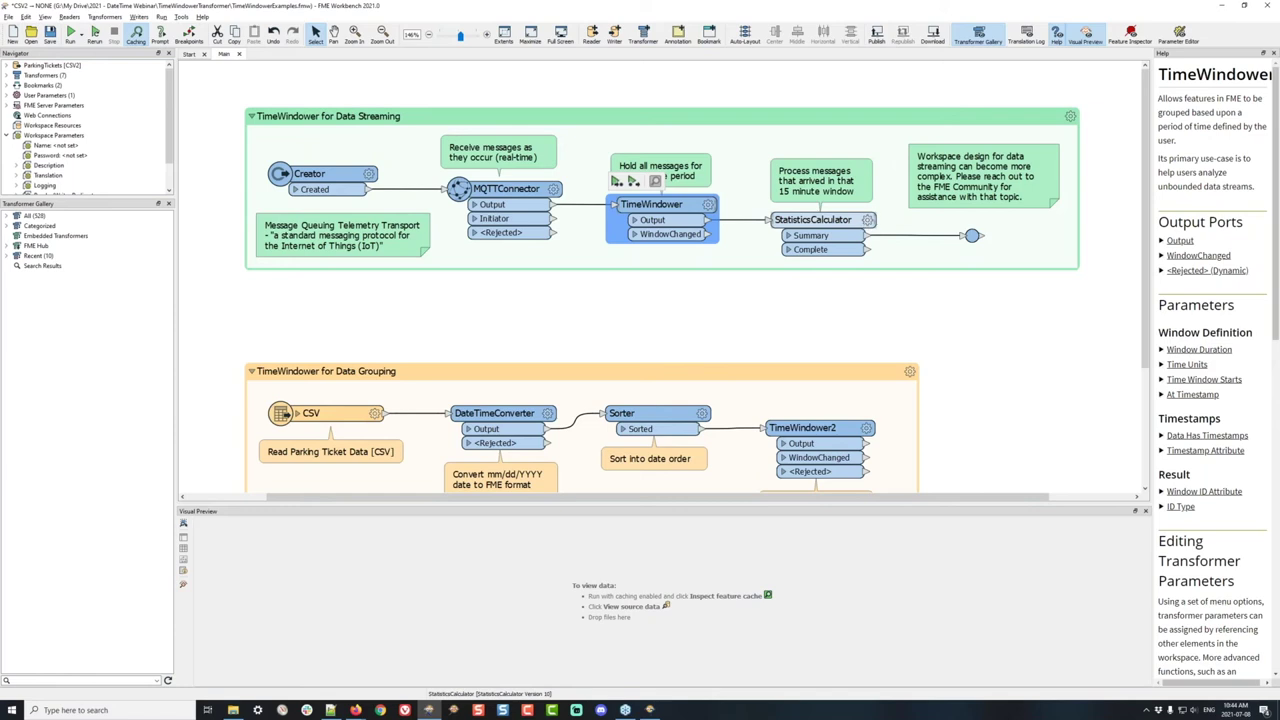
# Examine the StatisticsCalculator's group-by settings and WindSpeed statistics, and close its parameters without changes
pyautogui.click(868, 221)
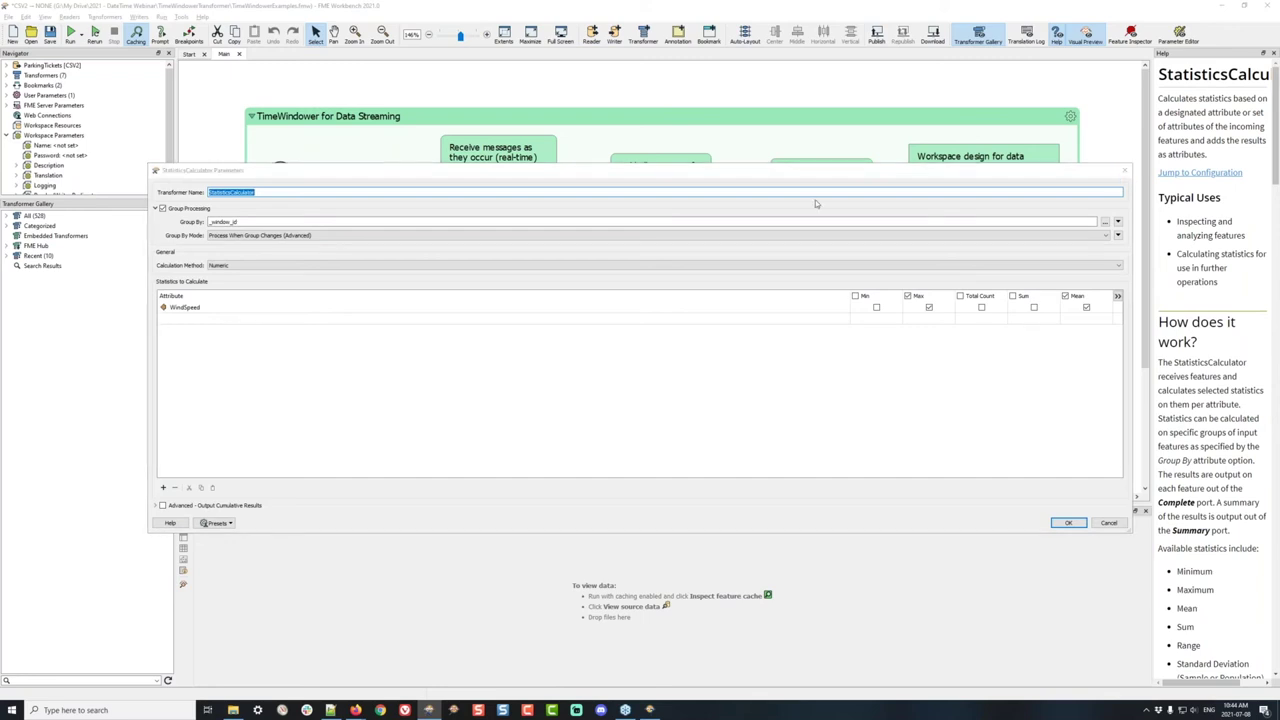
pyautogui.moveTo(779, 172); pyautogui.dragTo(880, 165)
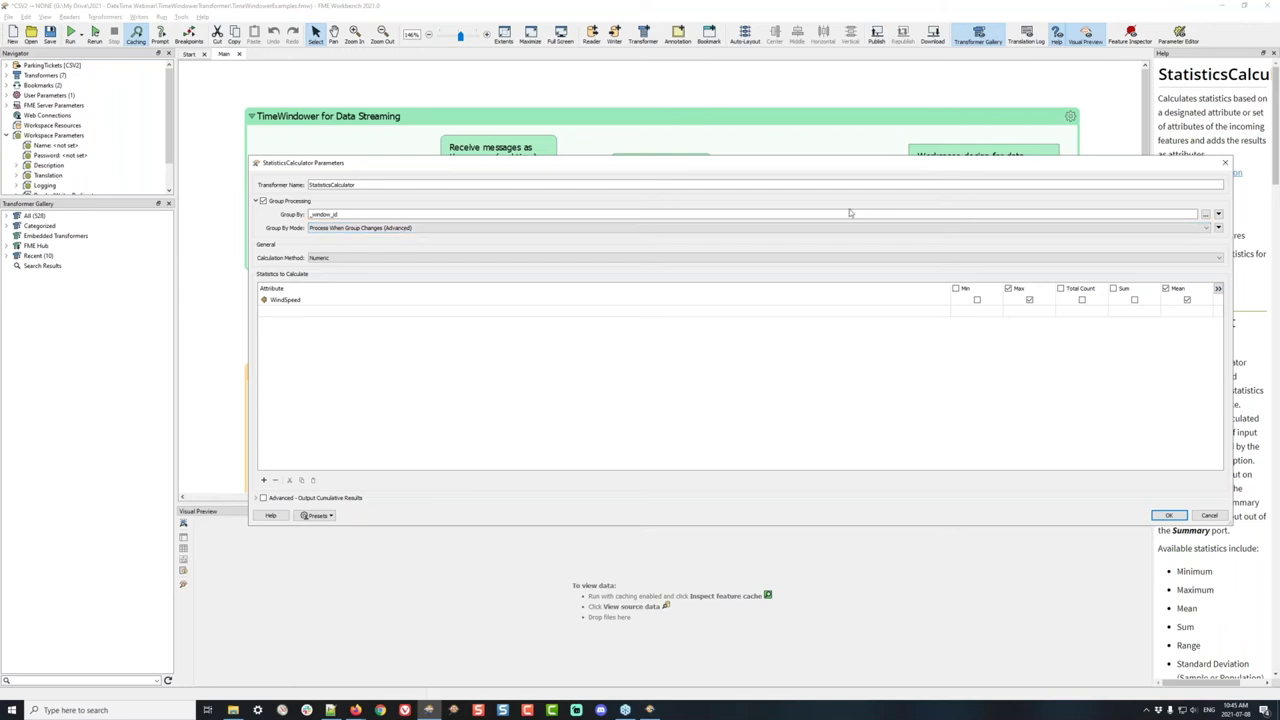
pyautogui.click(1225, 163)
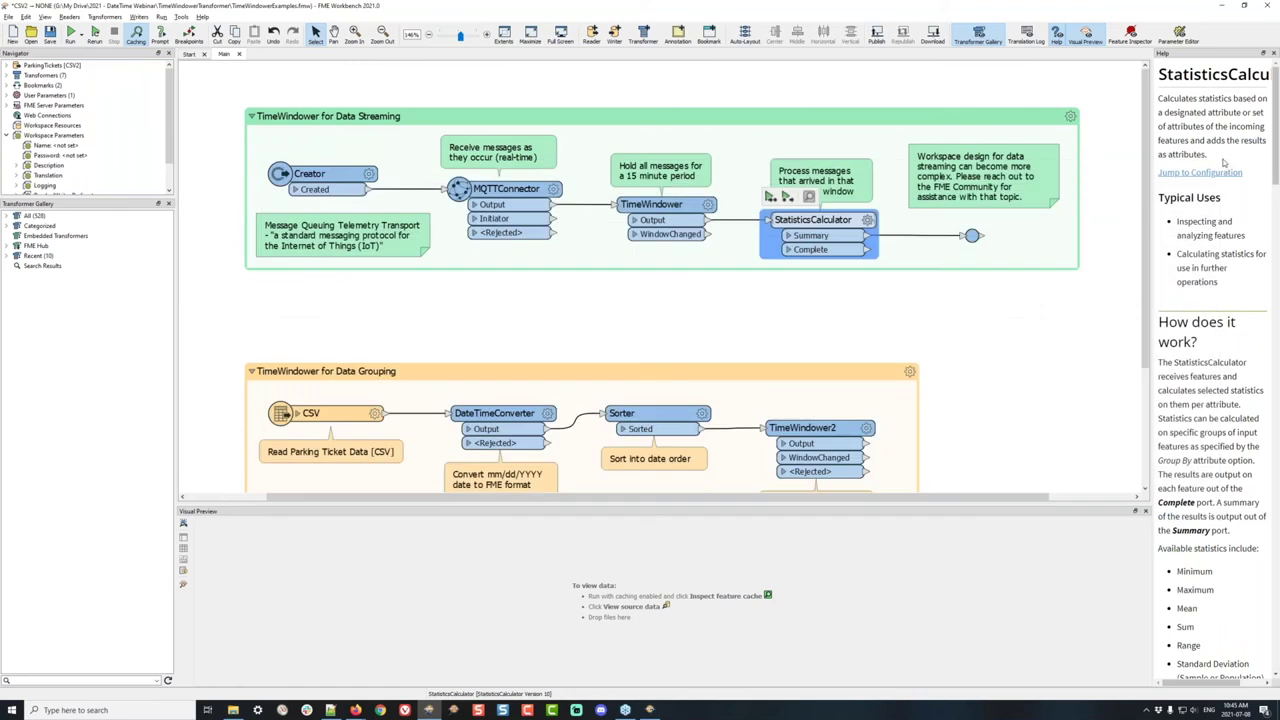
# Run the Data Grouping part of the workspace up to the TimeWindower2 transformer
pyautogui.scroll(-5, 1012, 322)
pyautogui.click(801, 276)
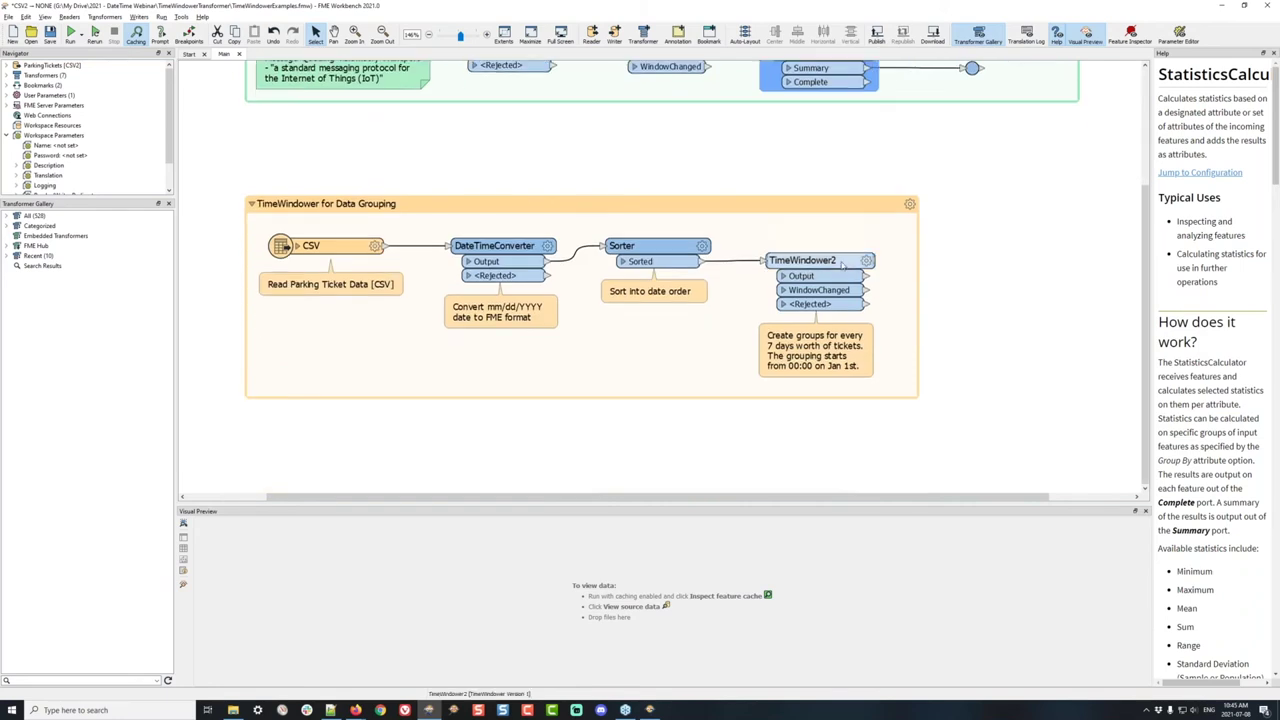
pyautogui.click(765, 238)
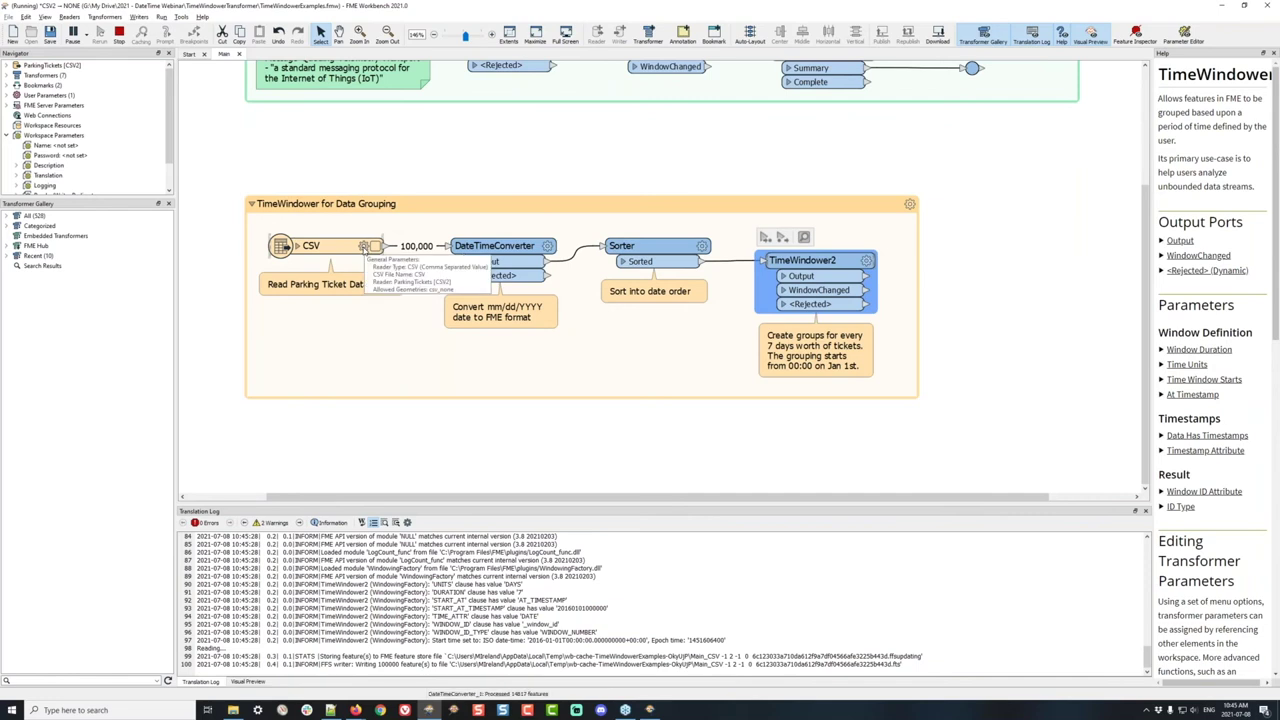
# Examine the DateTimeConverter's input format and the available format choices for the DATE attribute, and cancel without changes
pyautogui.click(296, 246)
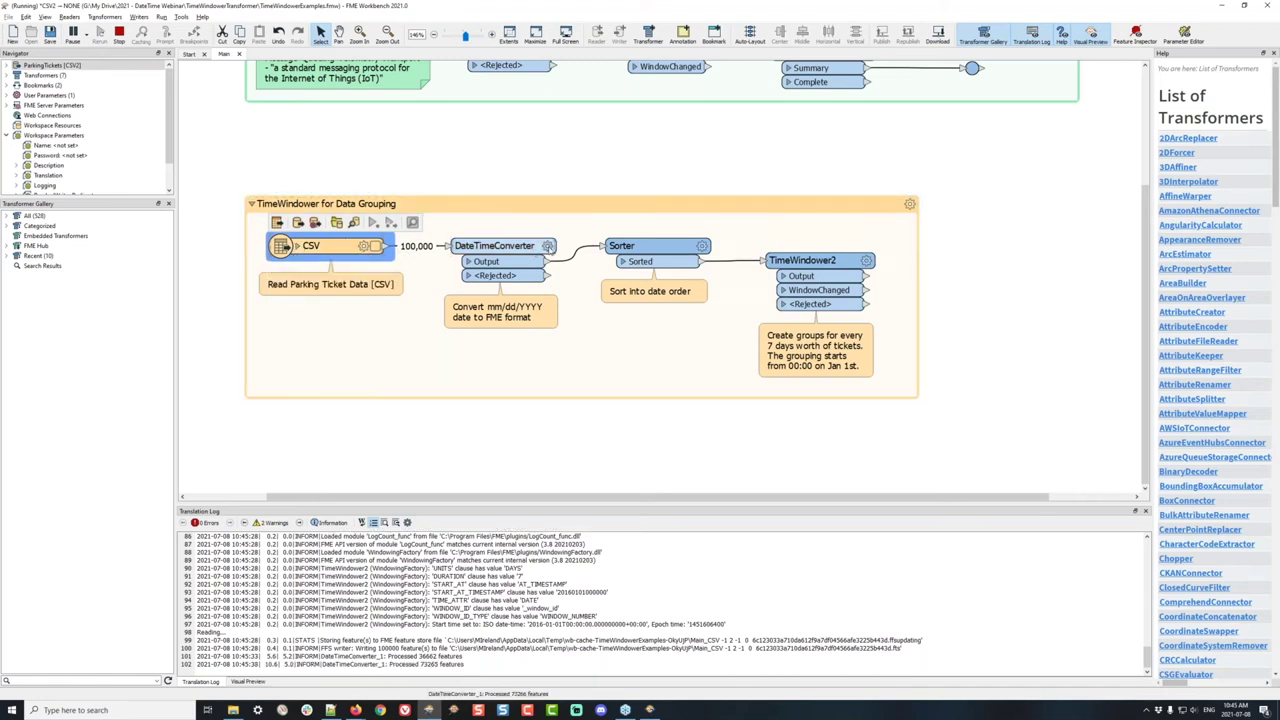
pyautogui.click(548, 247)
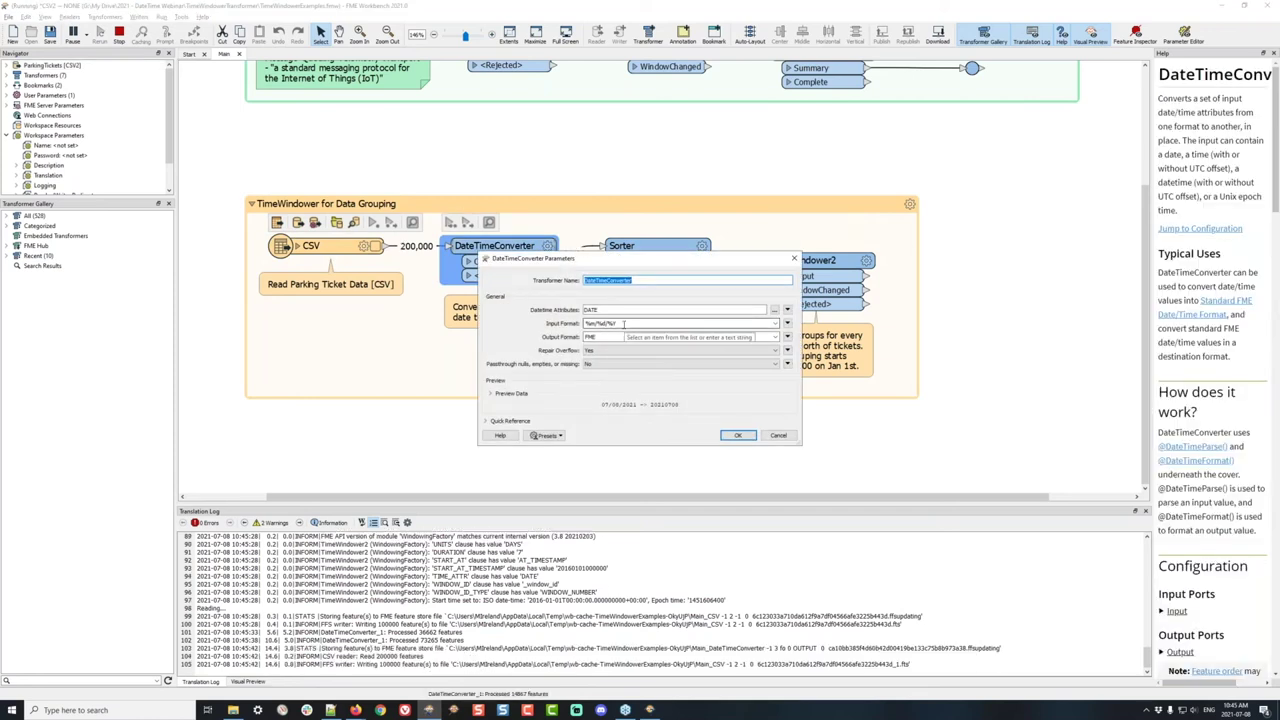
pyautogui.tripleClick(623, 323)
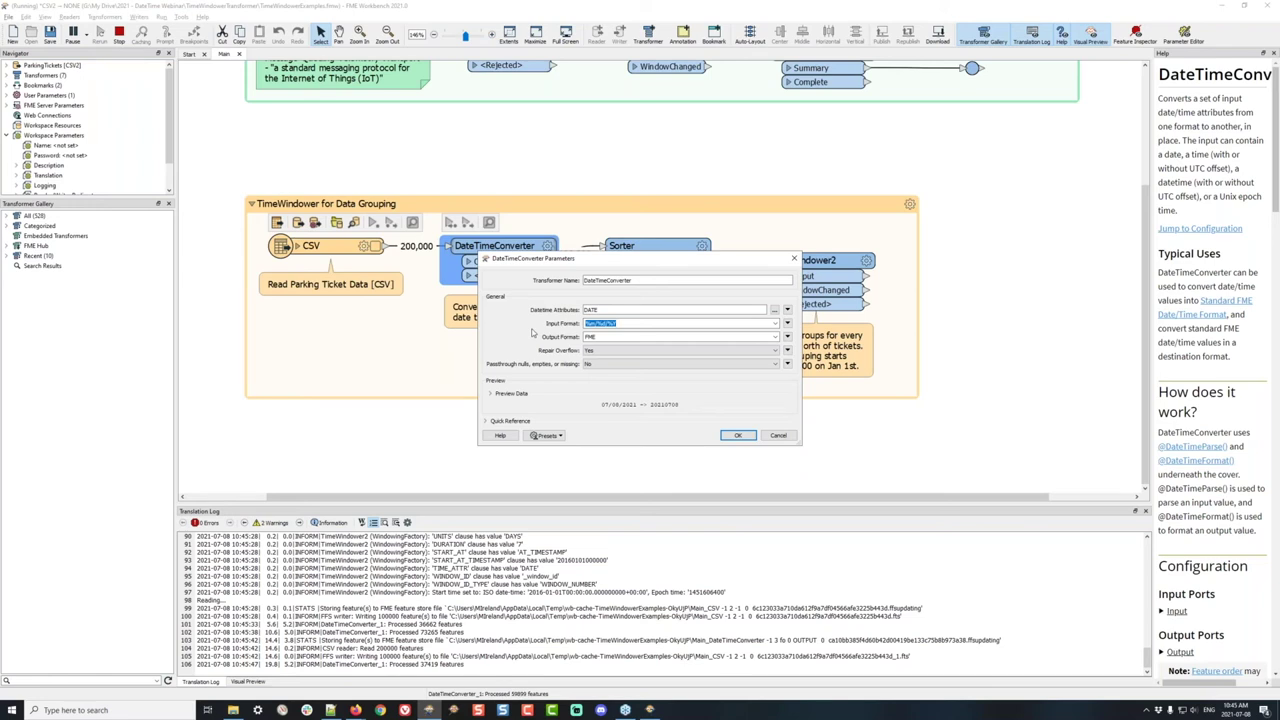
pyautogui.click(641, 322)
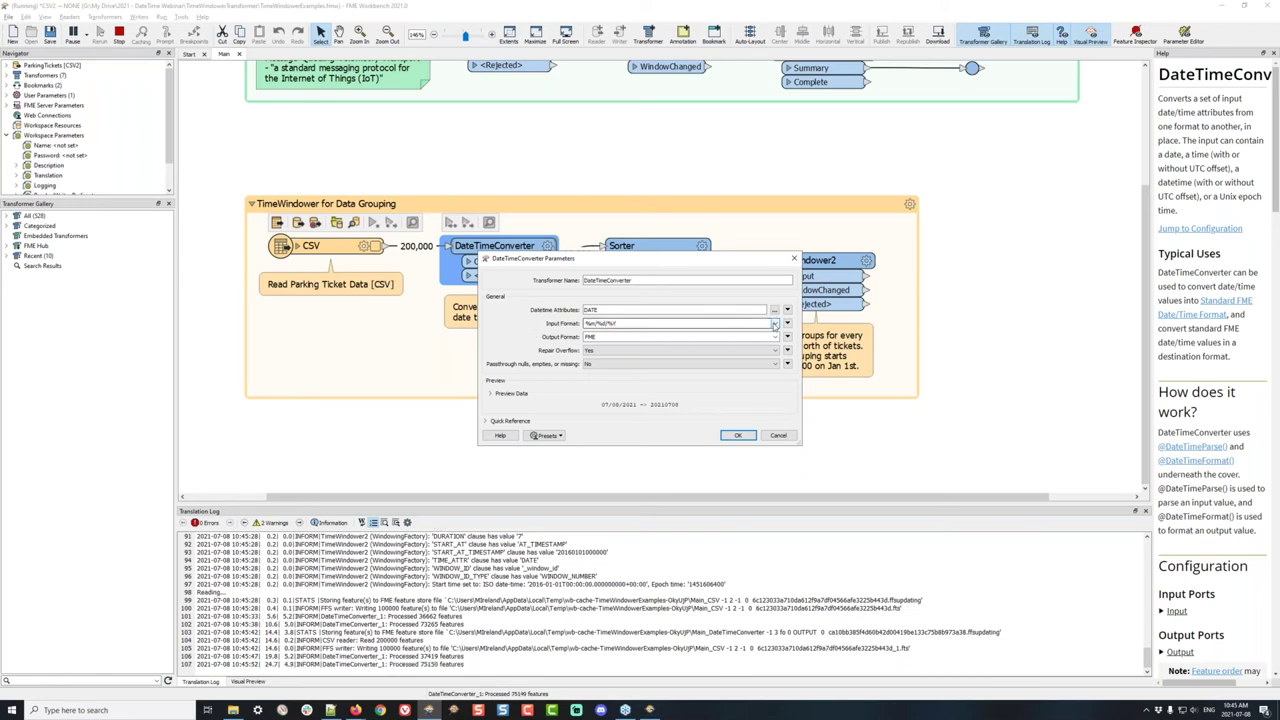
pyautogui.click(775, 323)
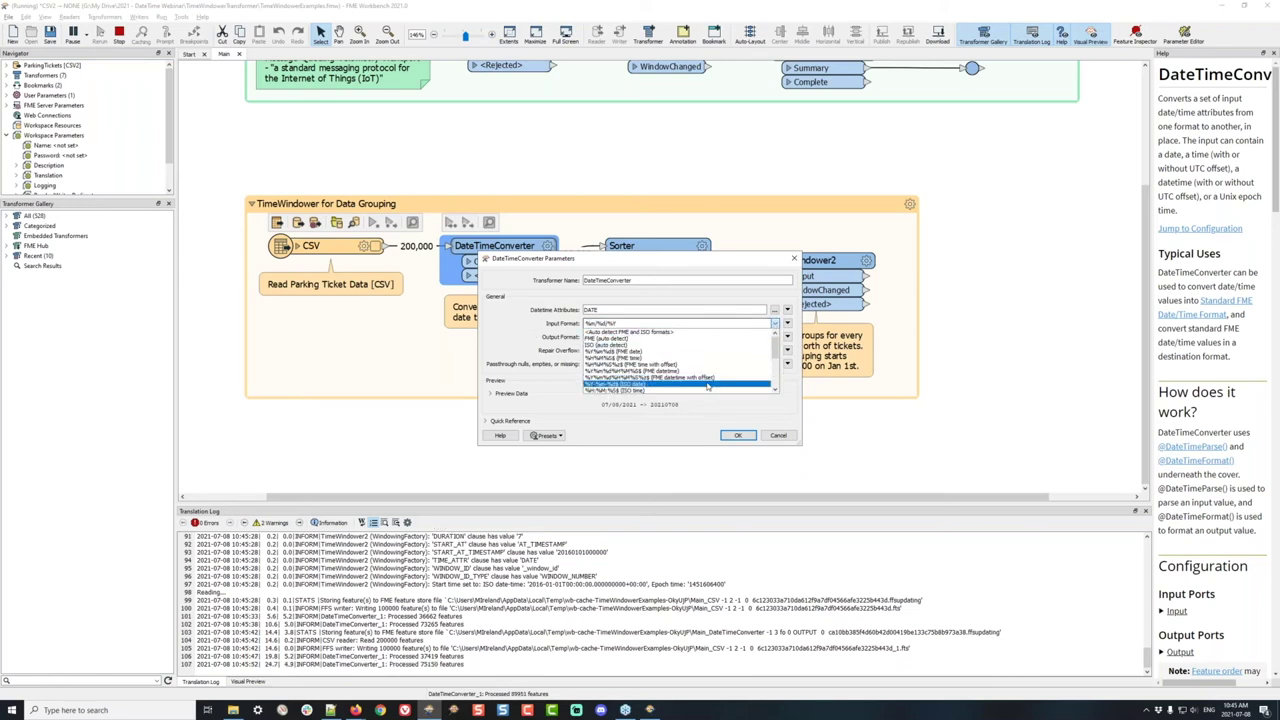
pyautogui.click(513, 340)
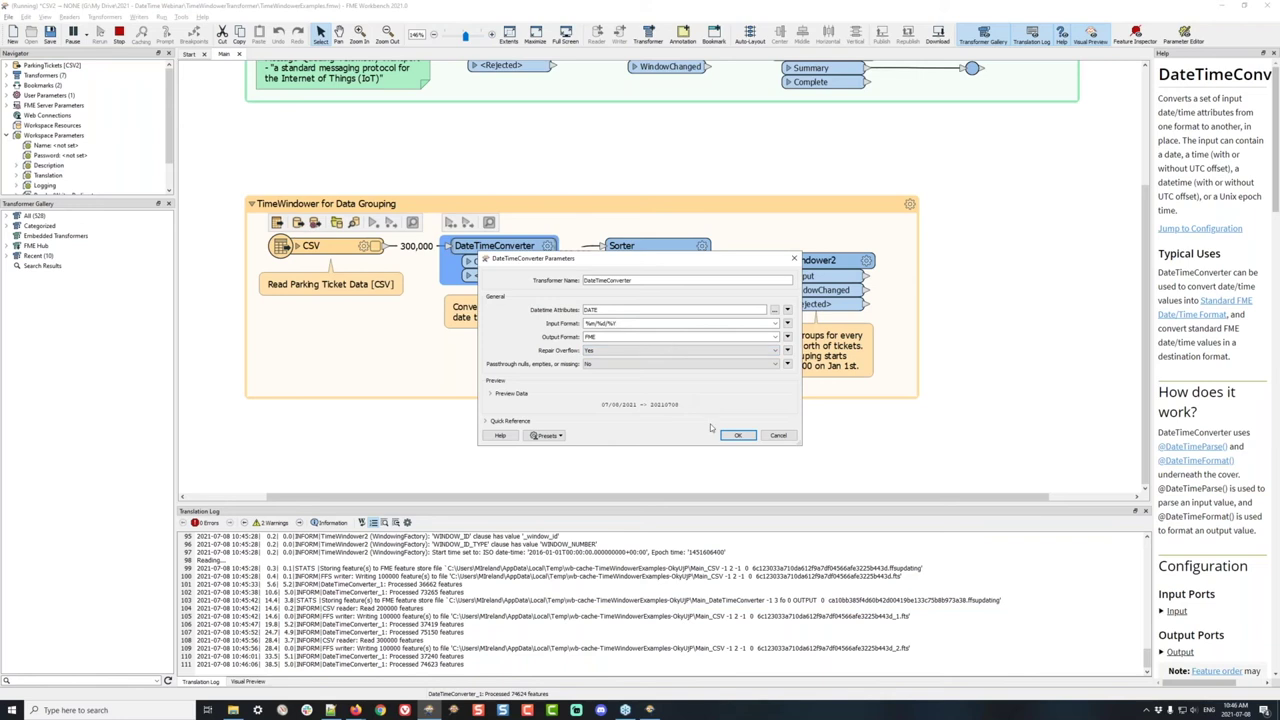
pyautogui.click(778, 436)
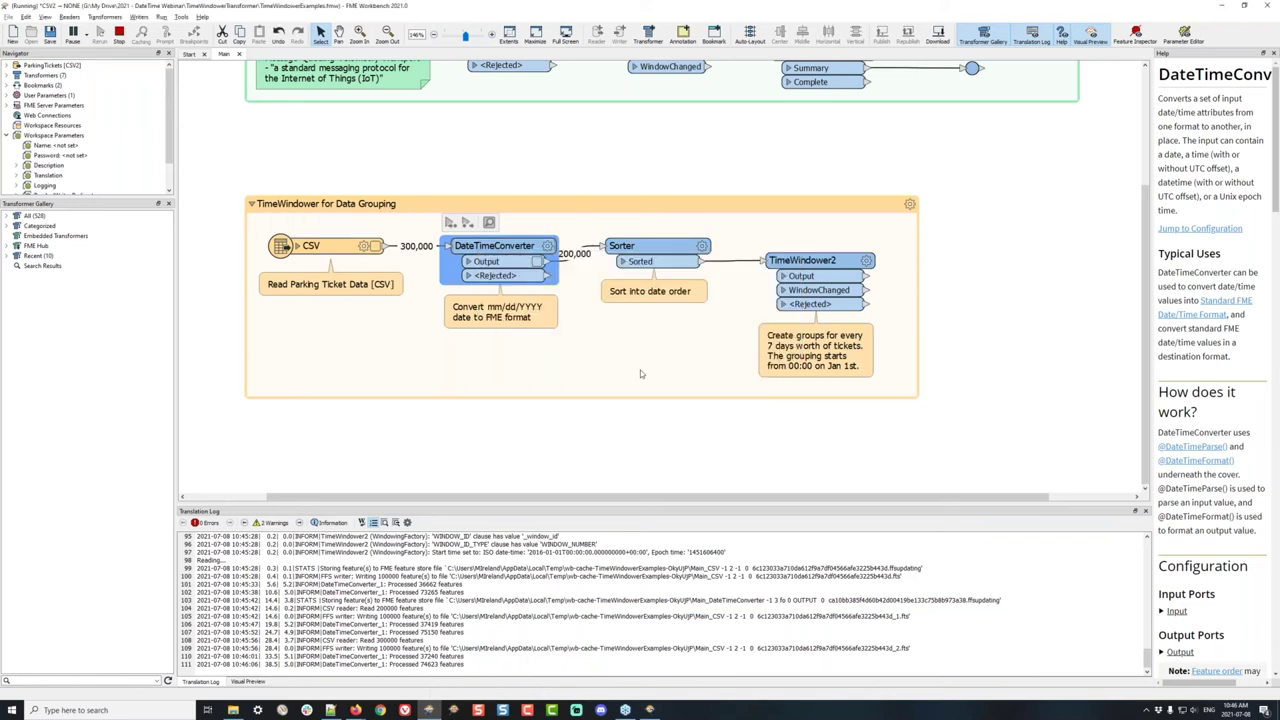
# Examine how the Sorter orders the parking tickets by DATE, and cancel its parameters
pyautogui.moveTo(703, 252)
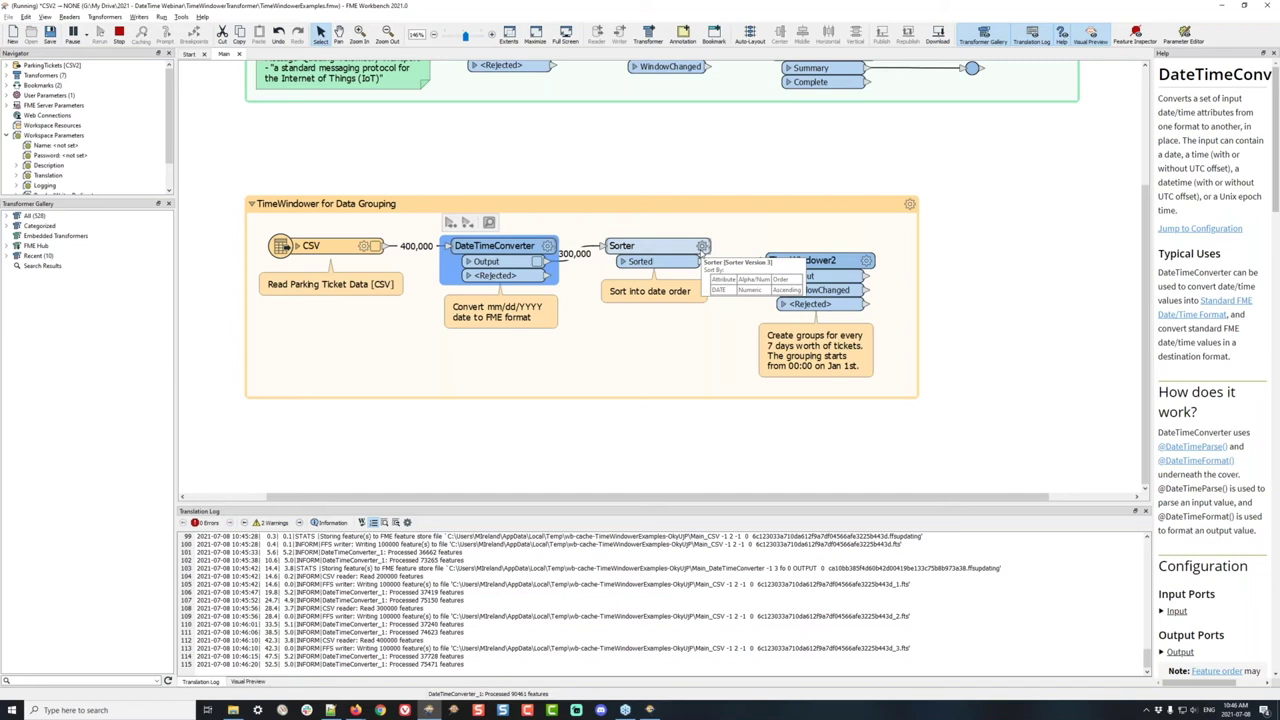
pyautogui.click(702, 246)
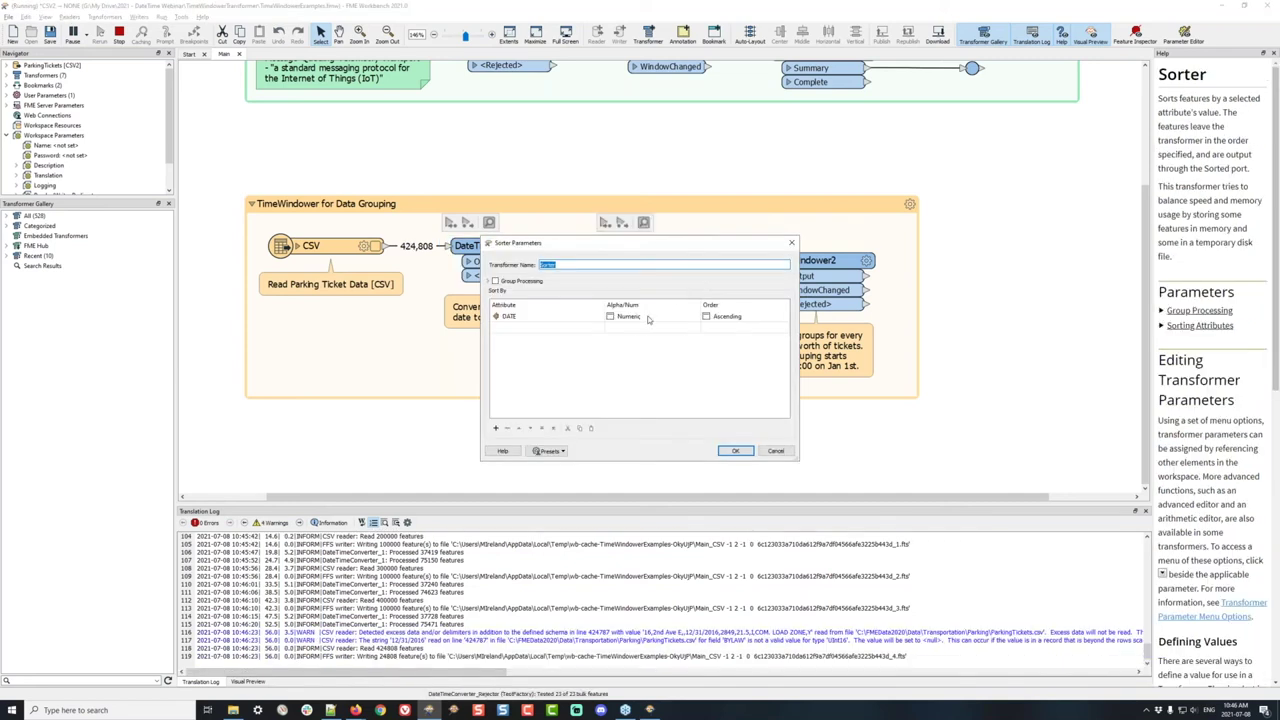
pyautogui.click(775, 451)
# Examine TimeWindower2's window duration, start timestamp and timestamp attribute, and cancel its parameters
pyautogui.click(866, 260)
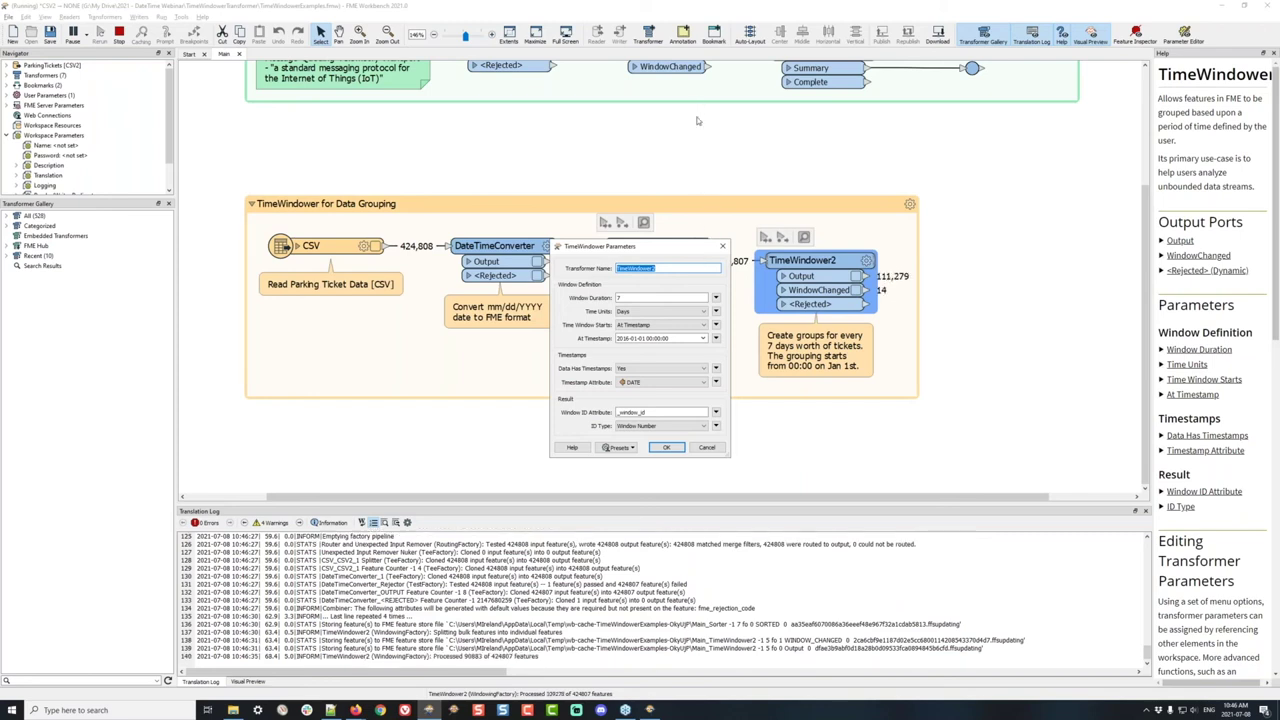
pyautogui.moveTo(678, 338)
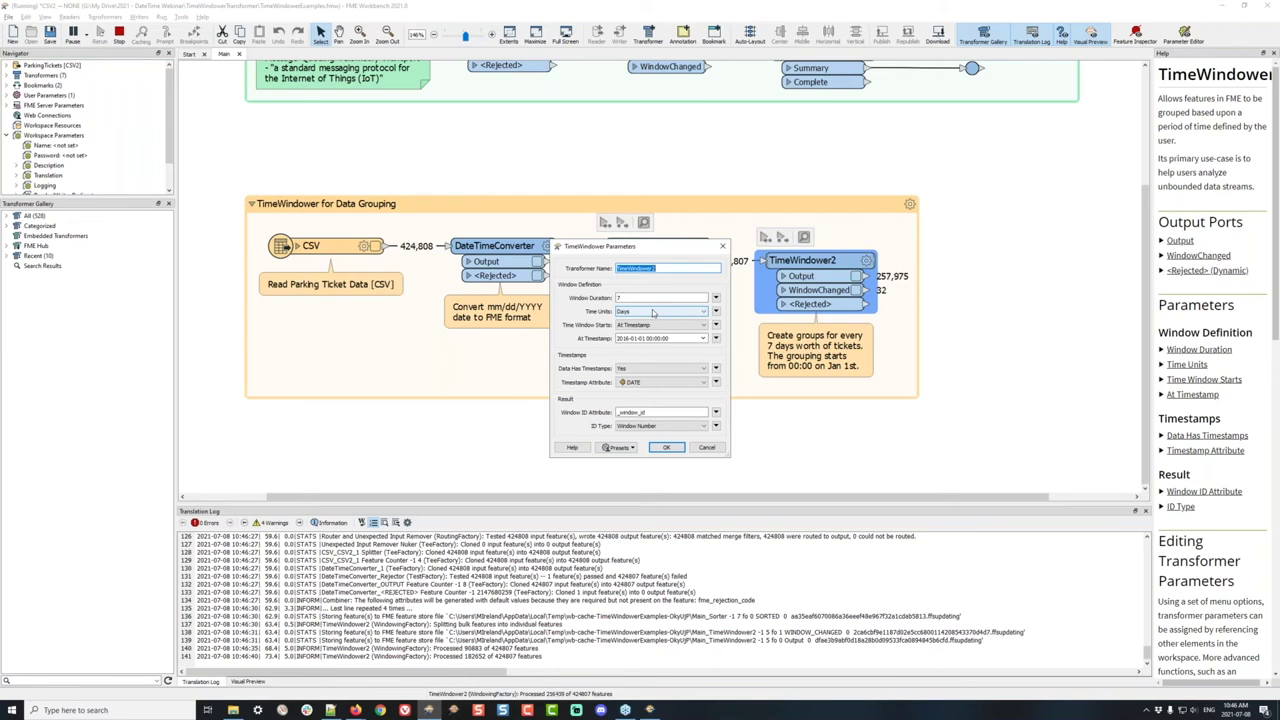
pyautogui.click(706, 448)
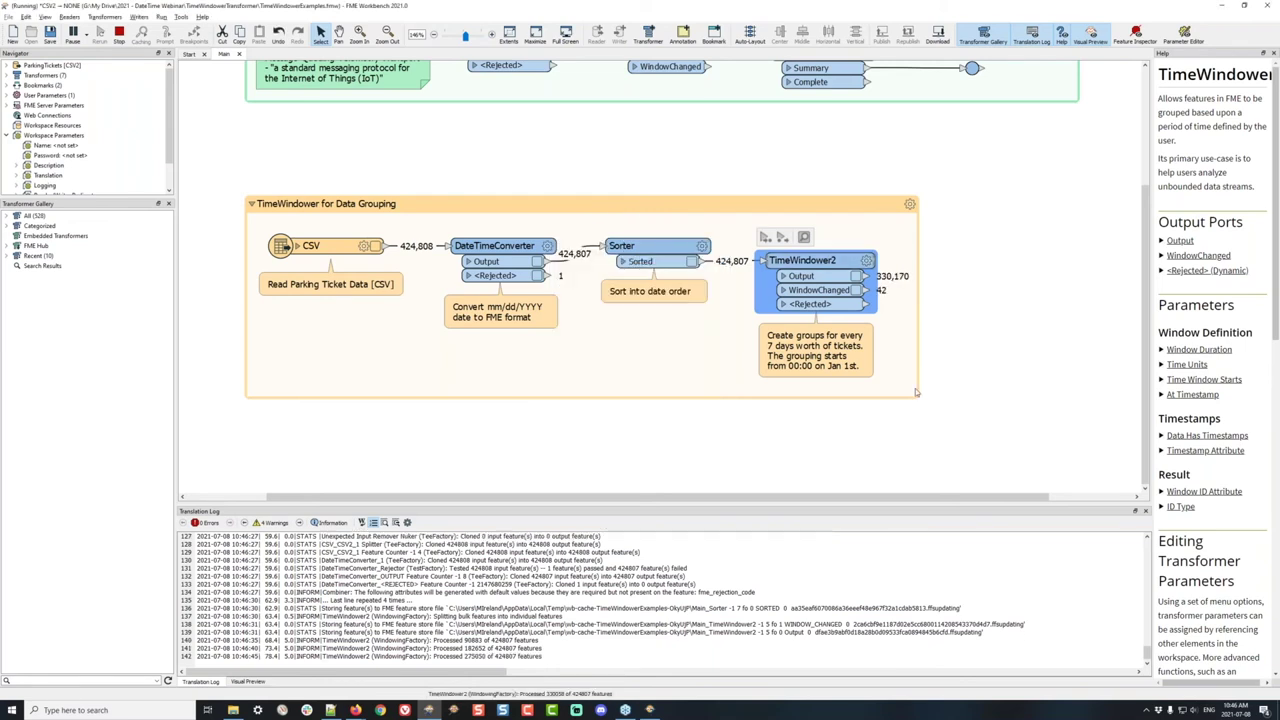
# Compare the window and timestamp parameters of the streaming TimeWindower with those of TimeWindower2, cancelling both dialogs
pyautogui.scroll(1, 800, 260)
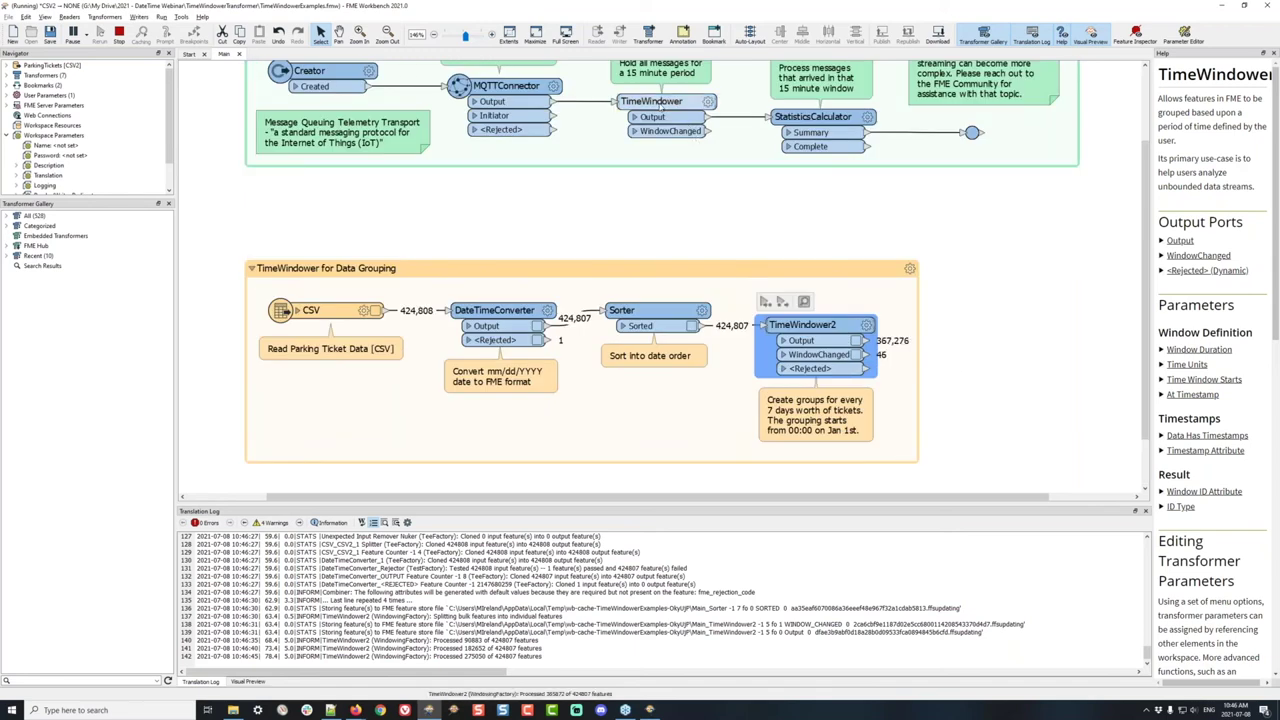
pyautogui.click(707, 102)
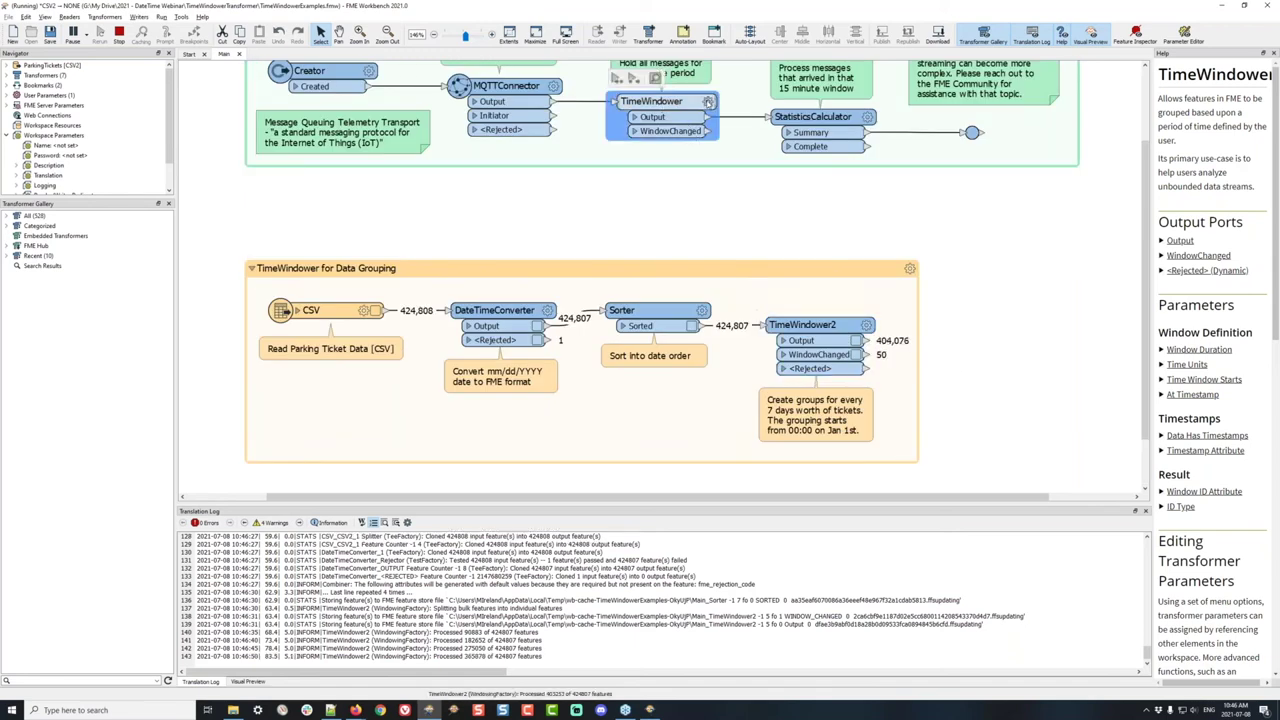
pyautogui.click(707, 102)
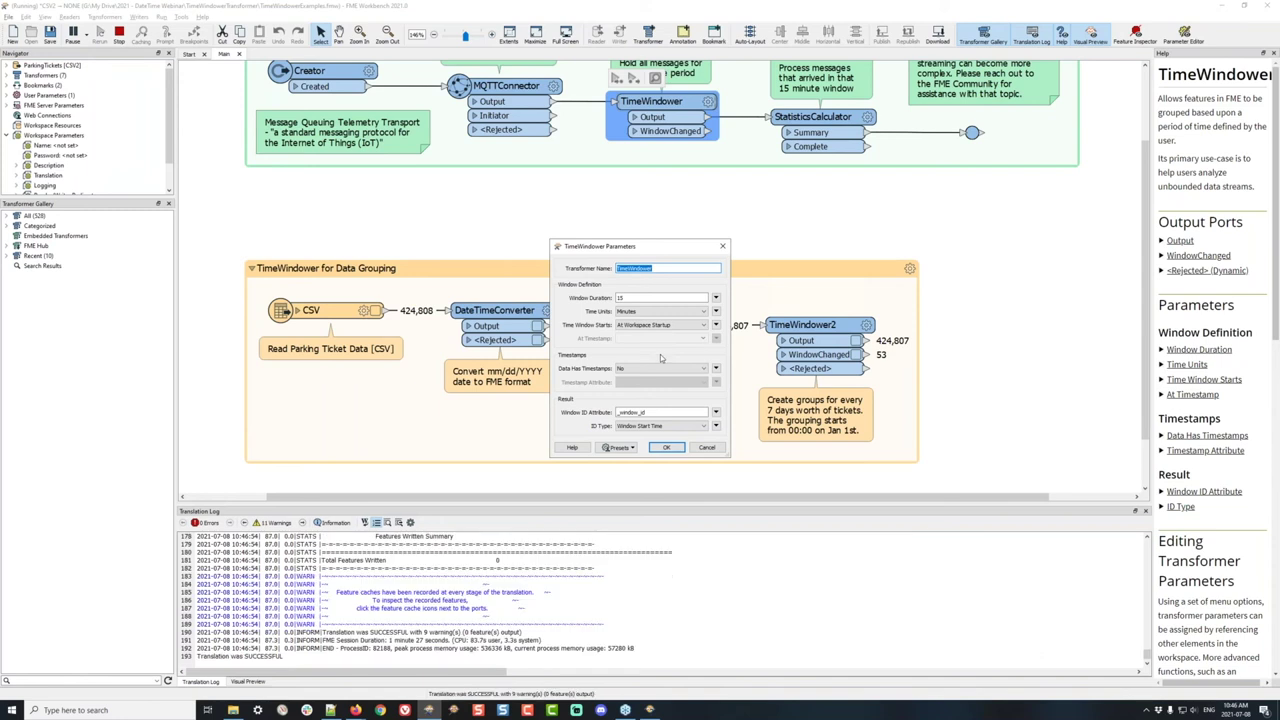
pyautogui.click(706, 447)
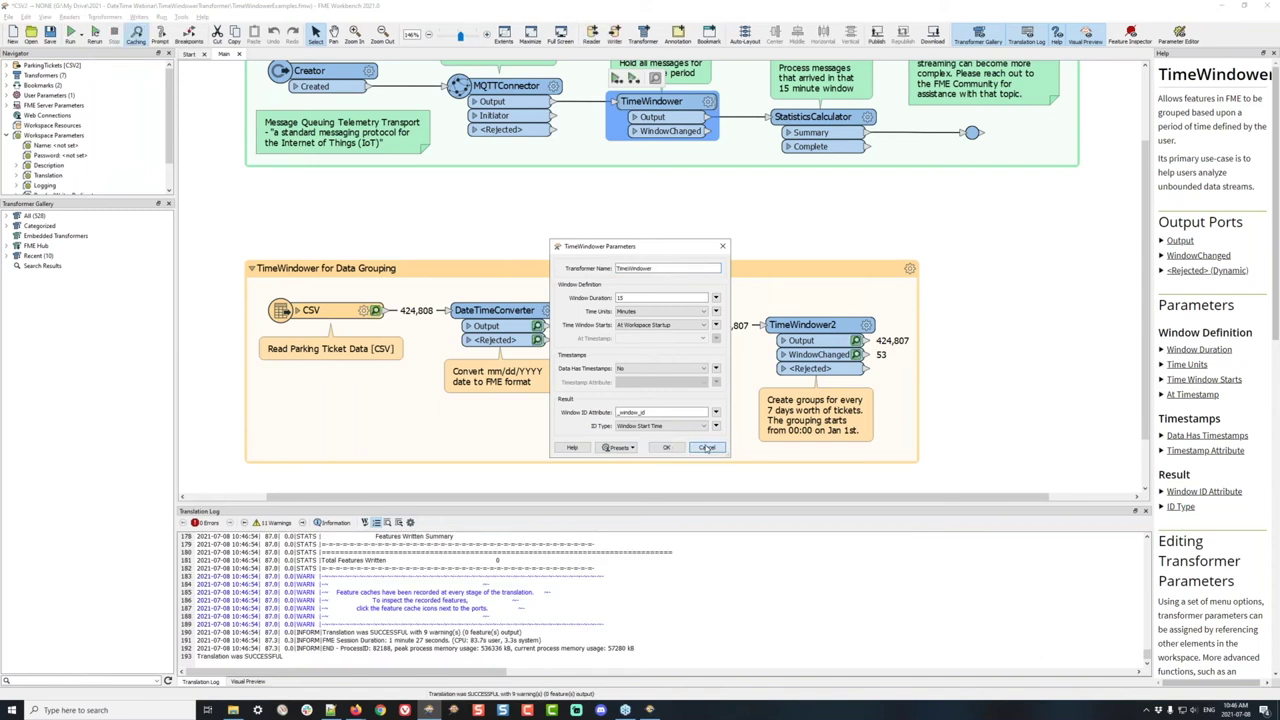
pyautogui.doubleClick(815, 326)
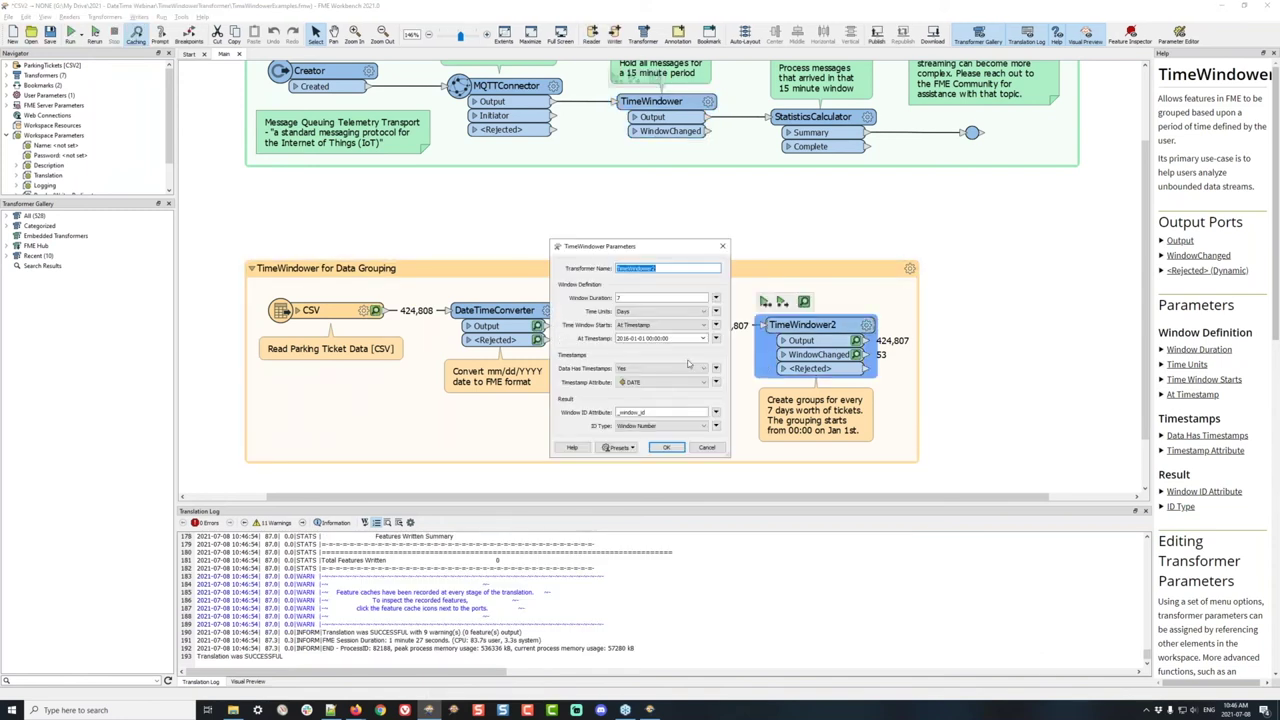
pyautogui.click(706, 447)
# Inspect the first record's DATE value in the CSV reader's cached data and in the DateTimeConverter output
pyautogui.click(375, 310)
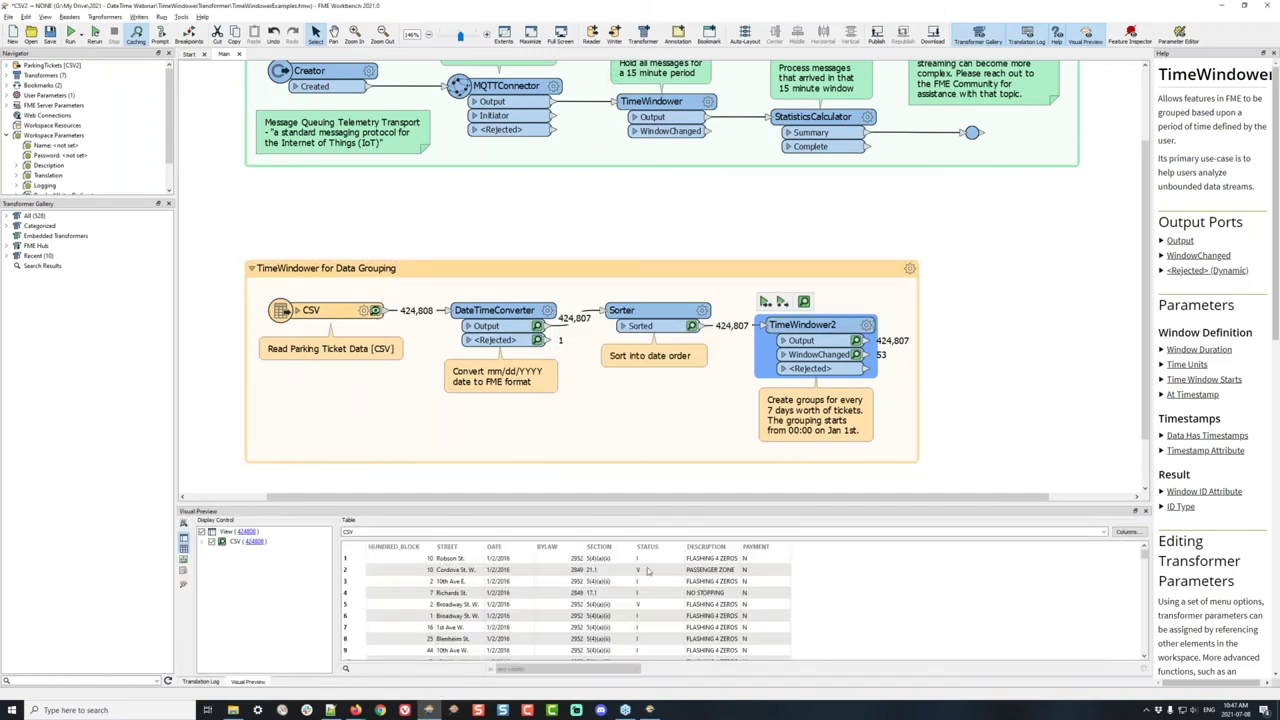
pyautogui.click(515, 562)
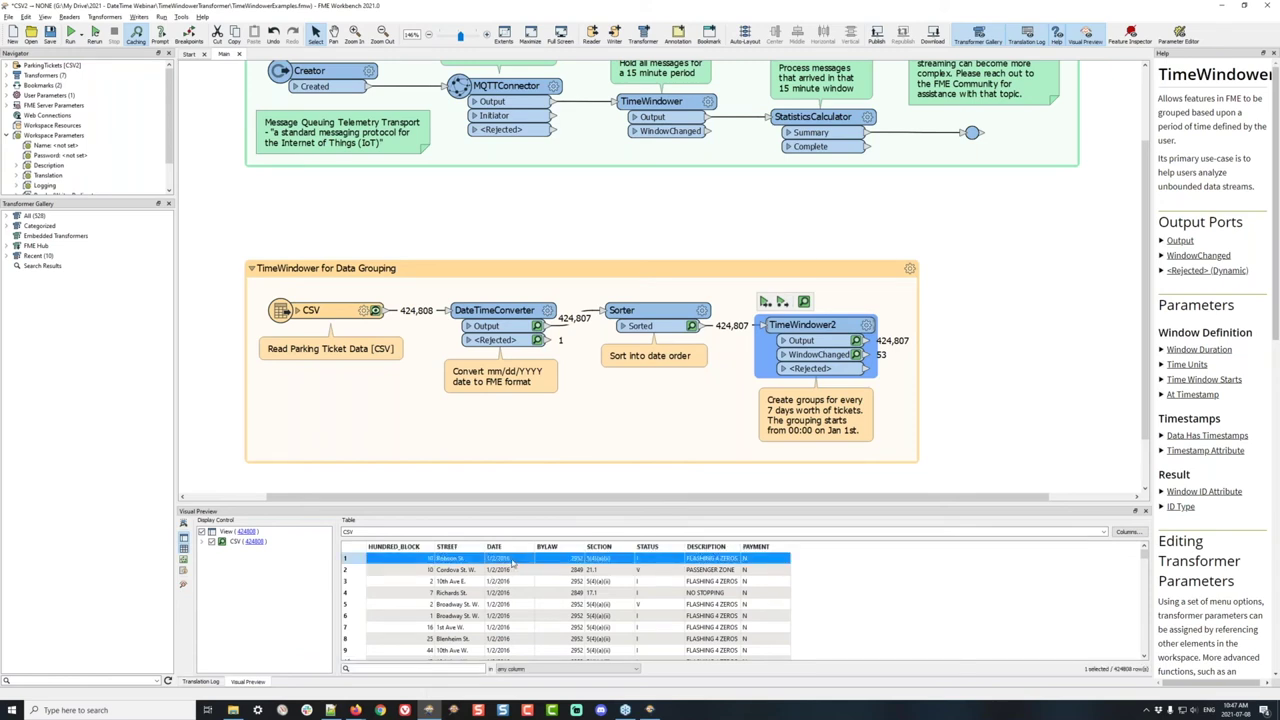
pyautogui.click(537, 326)
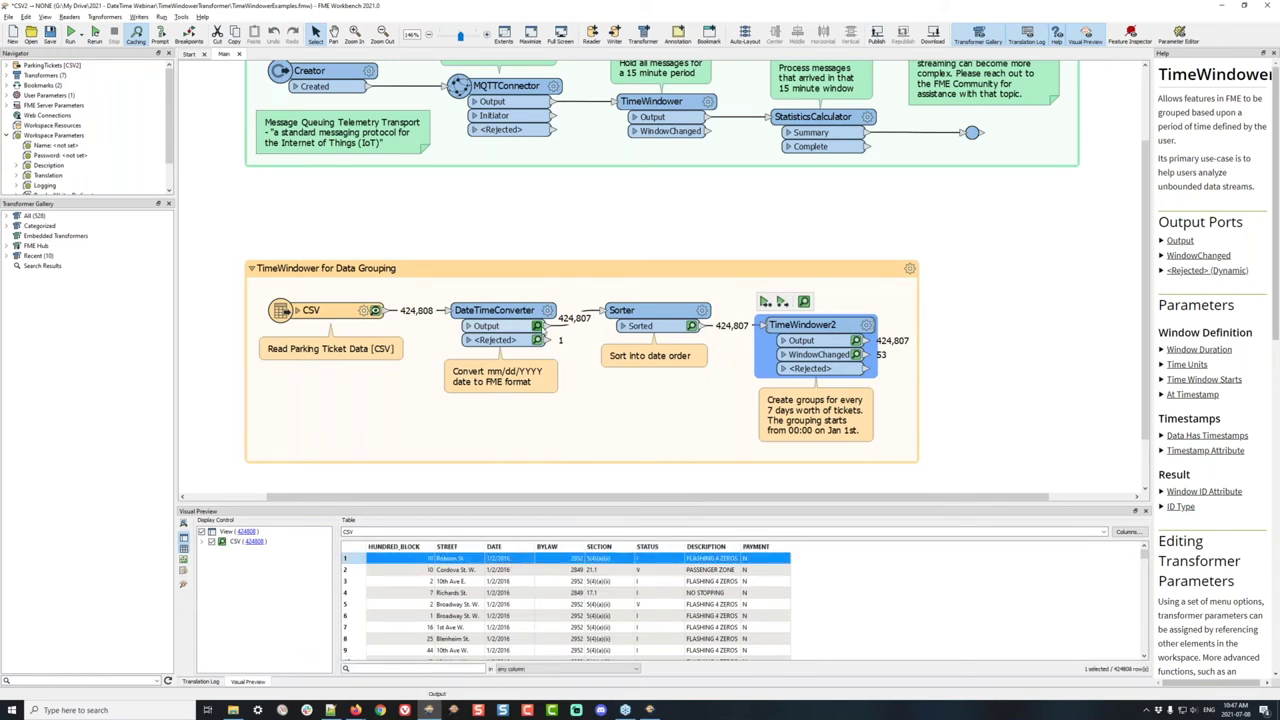
pyautogui.click(511, 560)
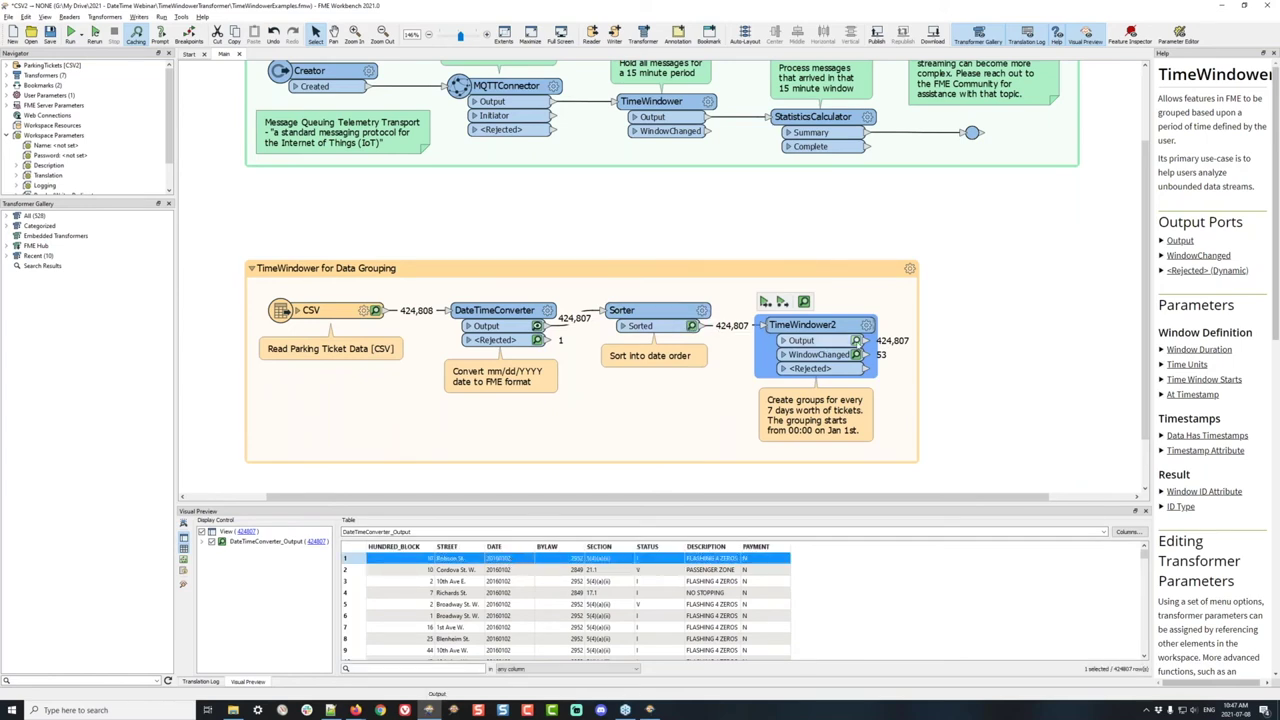
# Inspect TimeWindower2's cached output and find the record where the _window_id value changes between the first two weekly groups
pyautogui.click(856, 341)
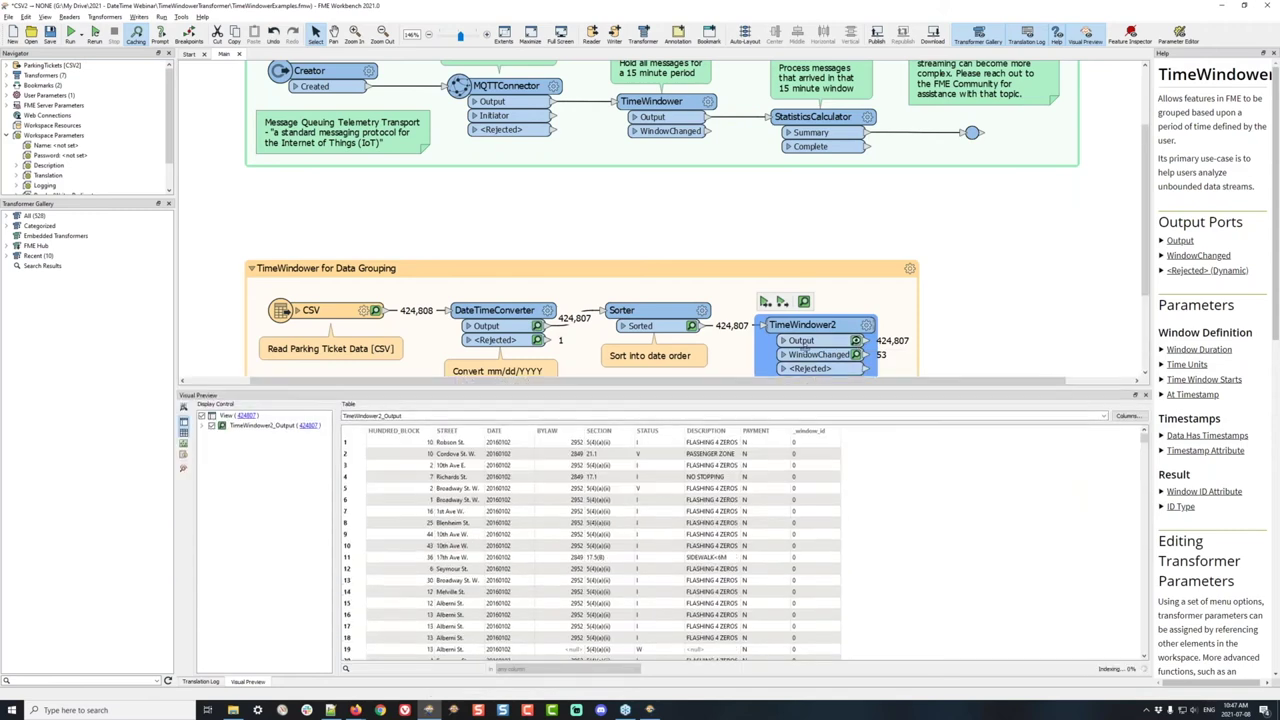
pyautogui.click(806, 362)
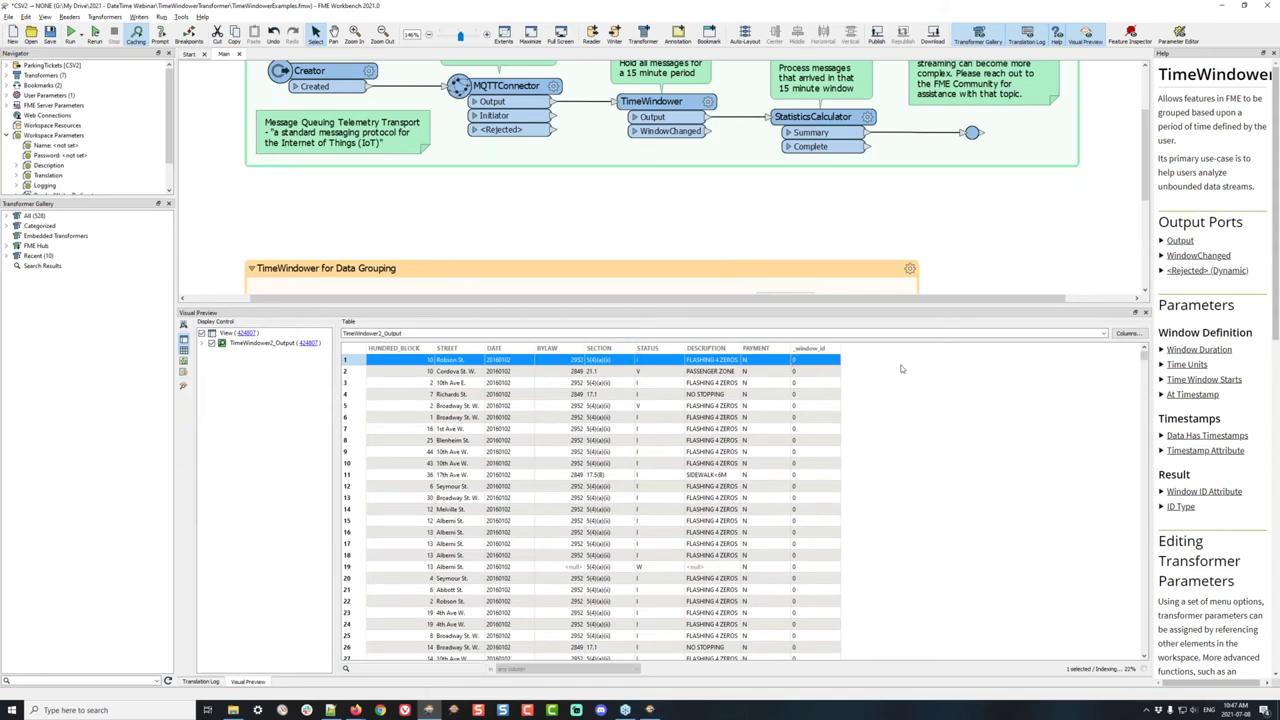
pyautogui.moveTo(1144, 357)
pyautogui.mouseDown()
pyautogui.moveTo(1144, 430)
pyautogui.moveTo(1144, 366)
pyautogui.mouseUp()
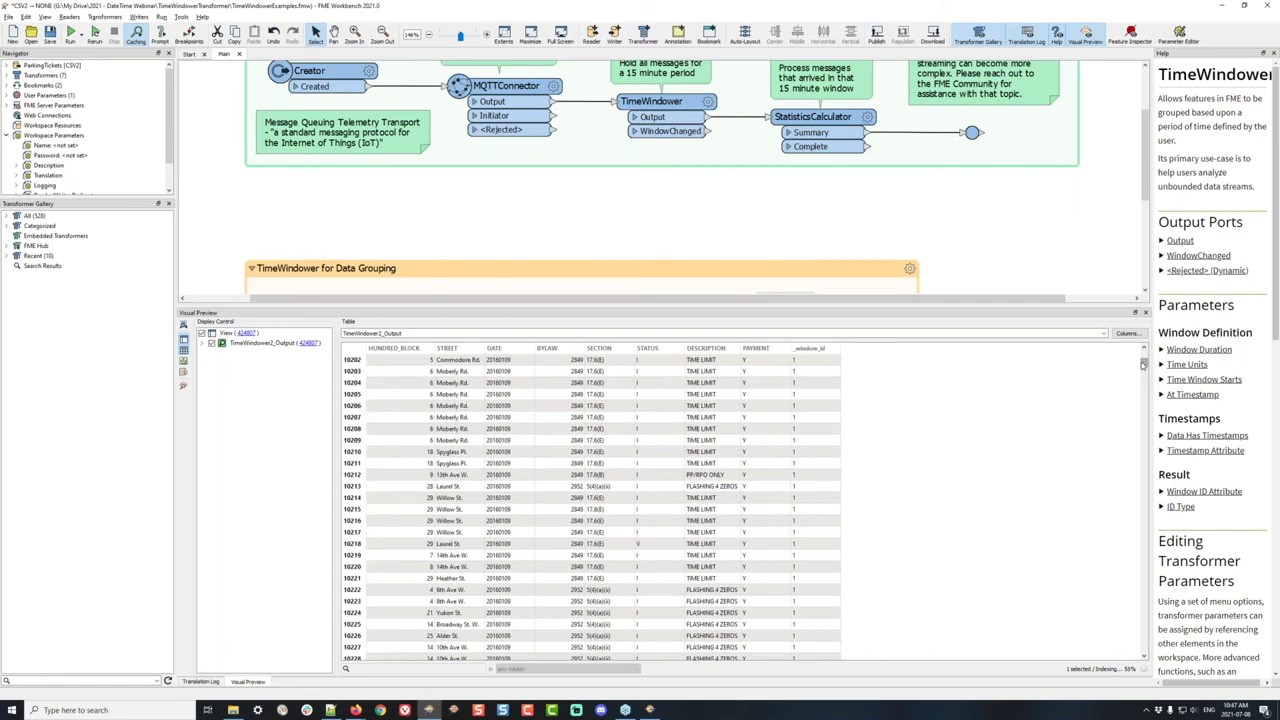
pyautogui.scroll(20, 1145, 358)
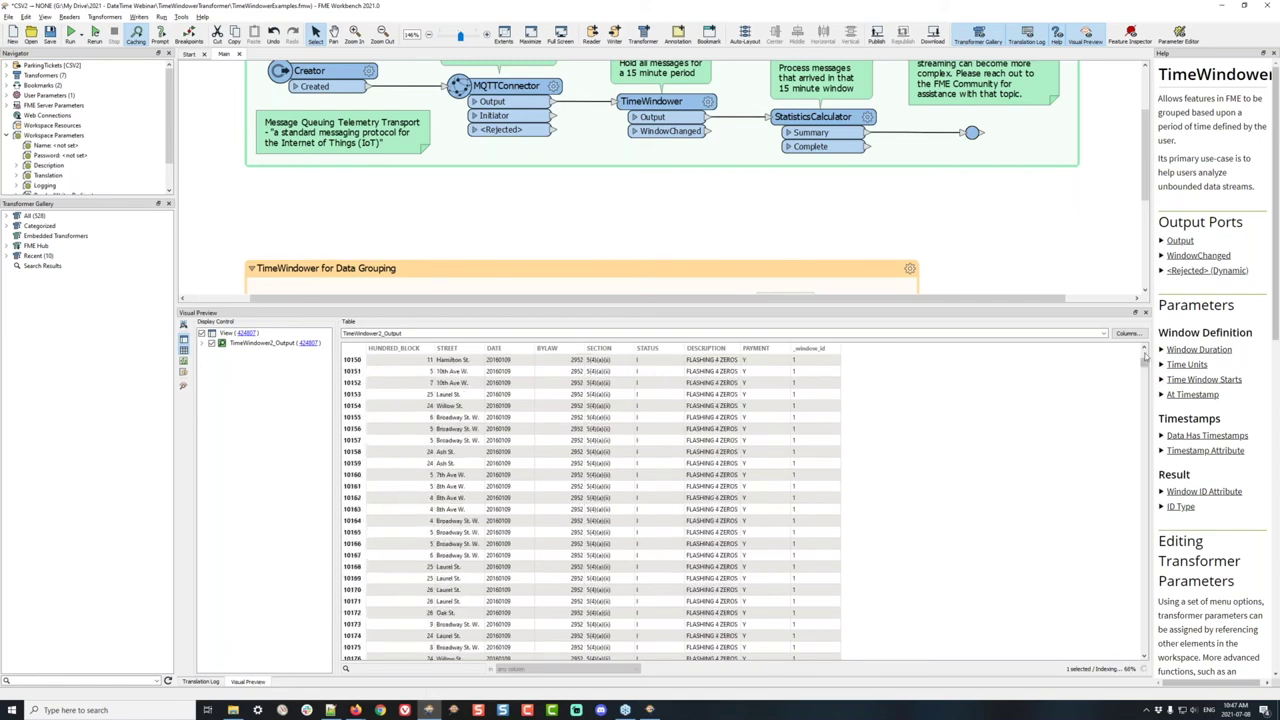
pyautogui.scroll(15, 1145, 358)
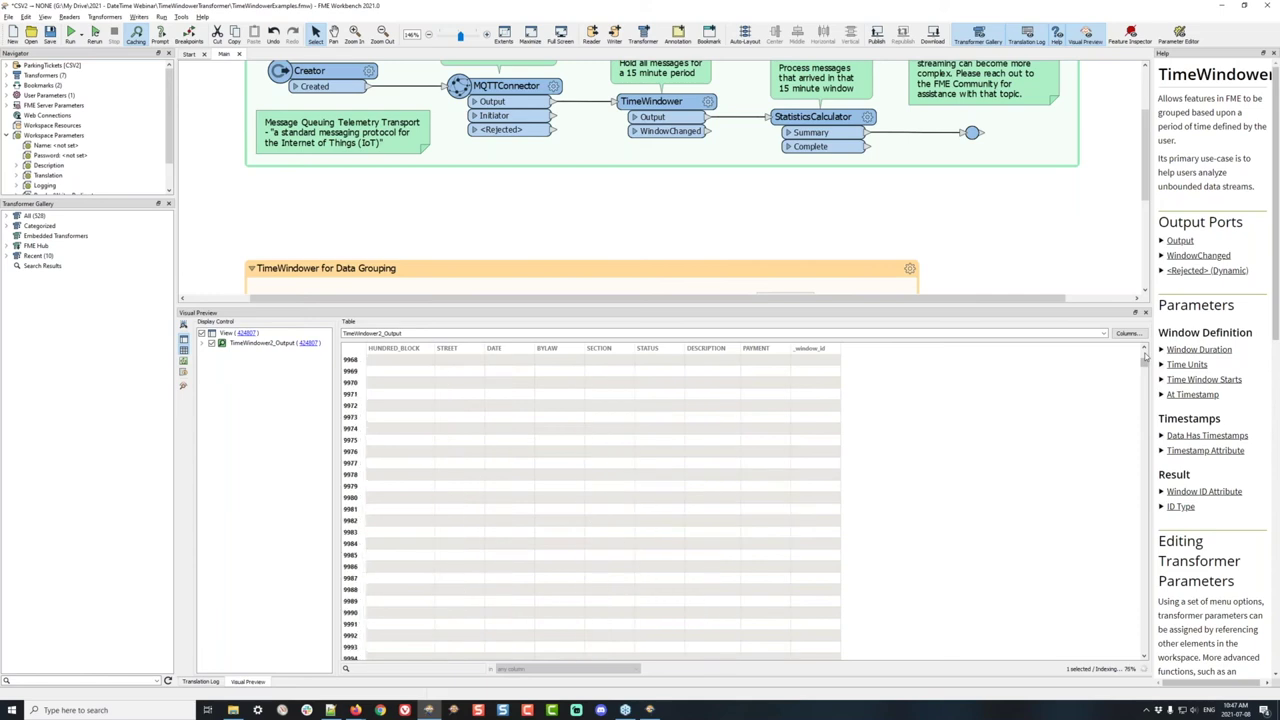
pyautogui.scroll(15, 1145, 358)
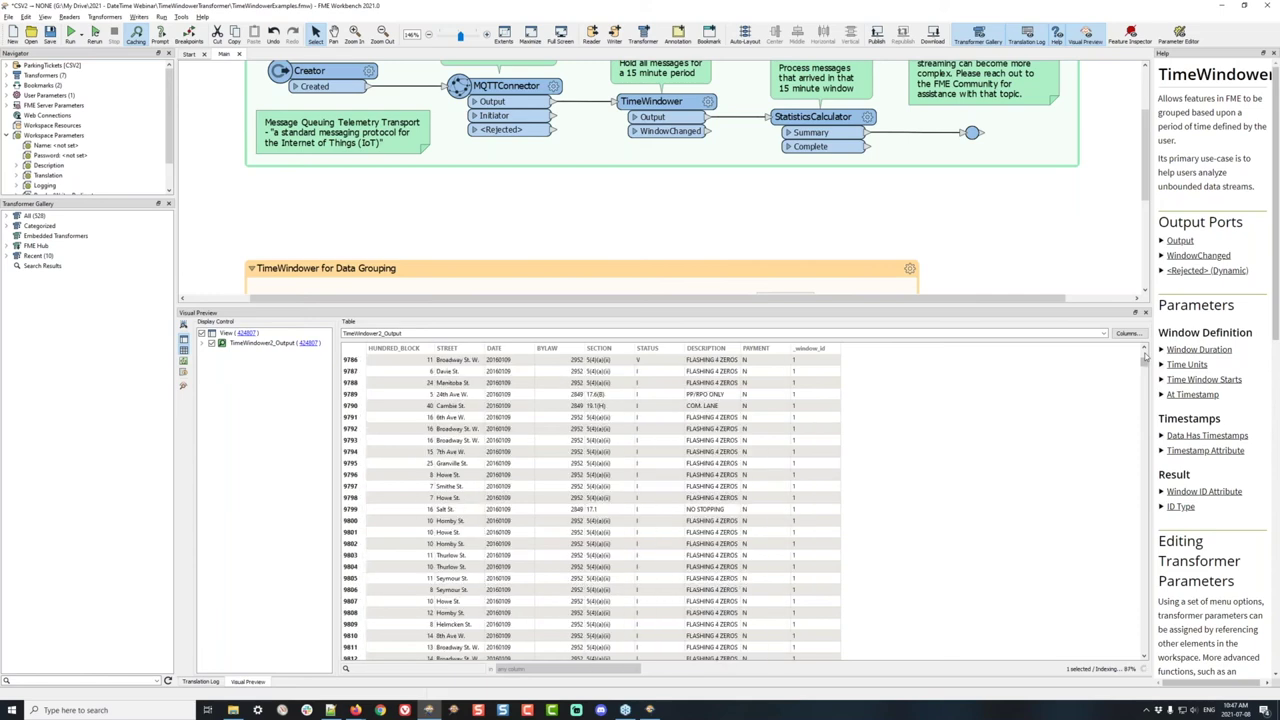
pyautogui.scroll(20, 1145, 358)
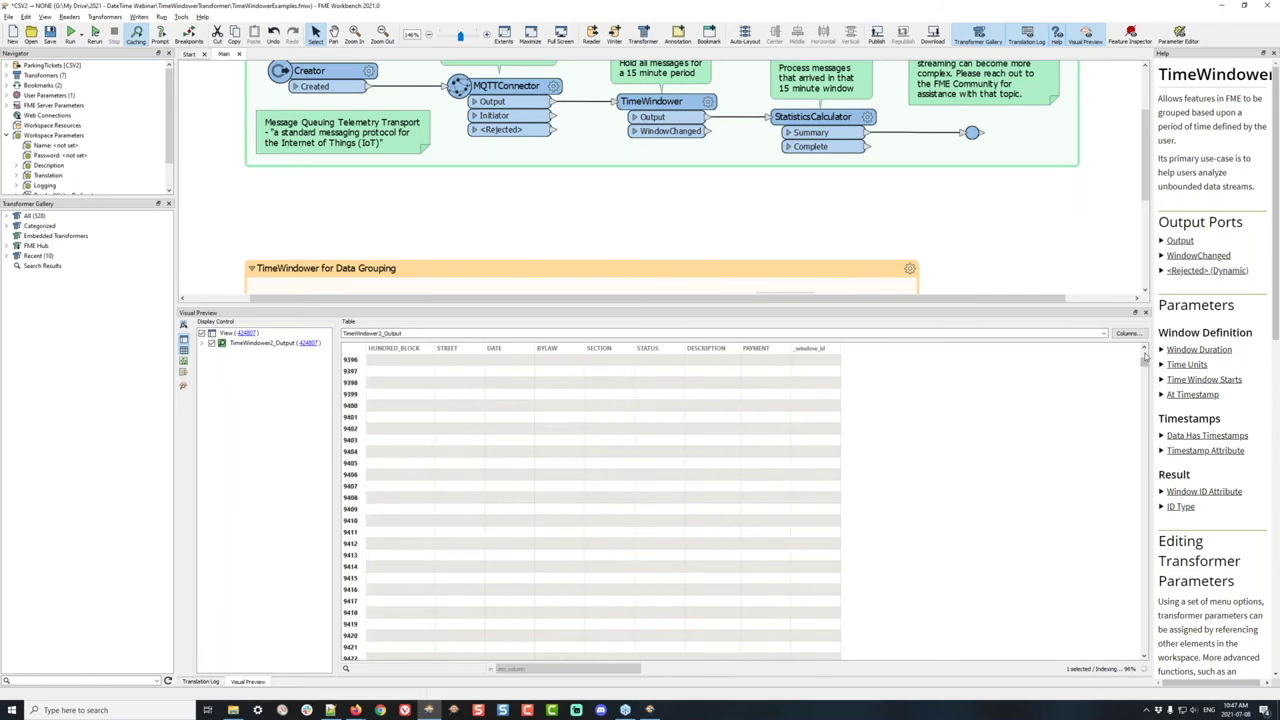
pyautogui.scroll(20, 1145, 358)
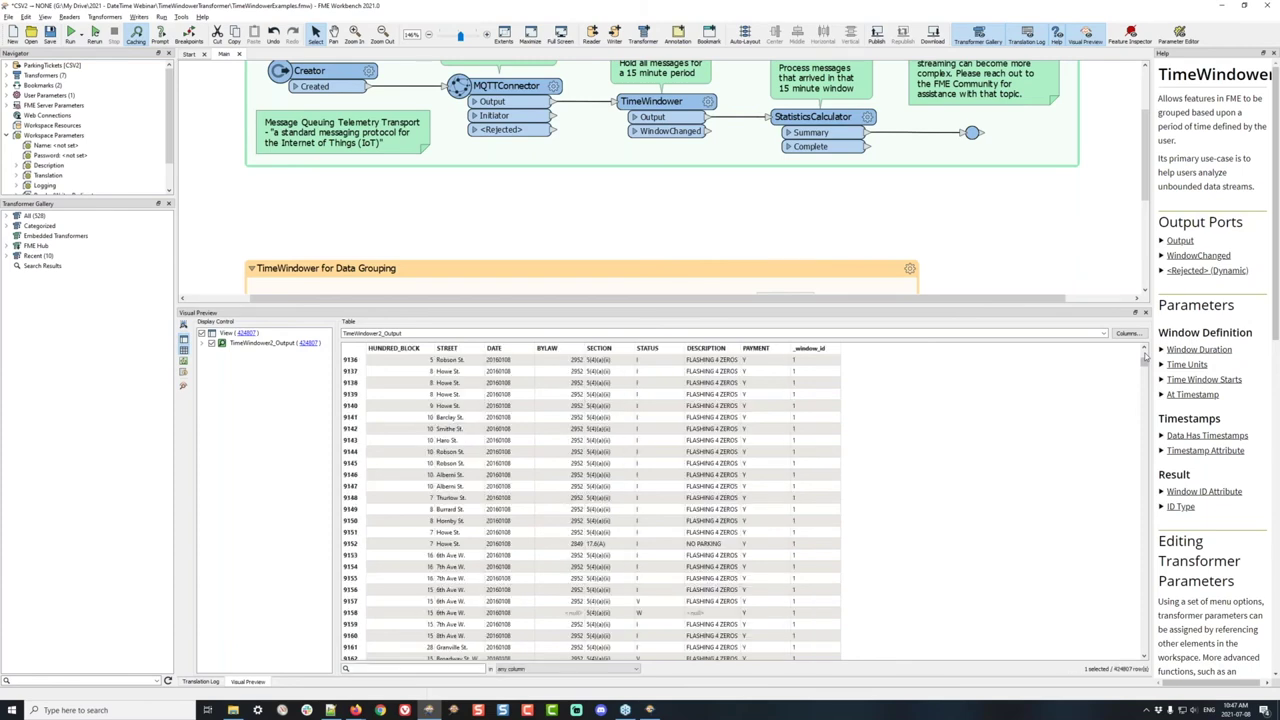
pyautogui.scroll(20, 1145, 358)
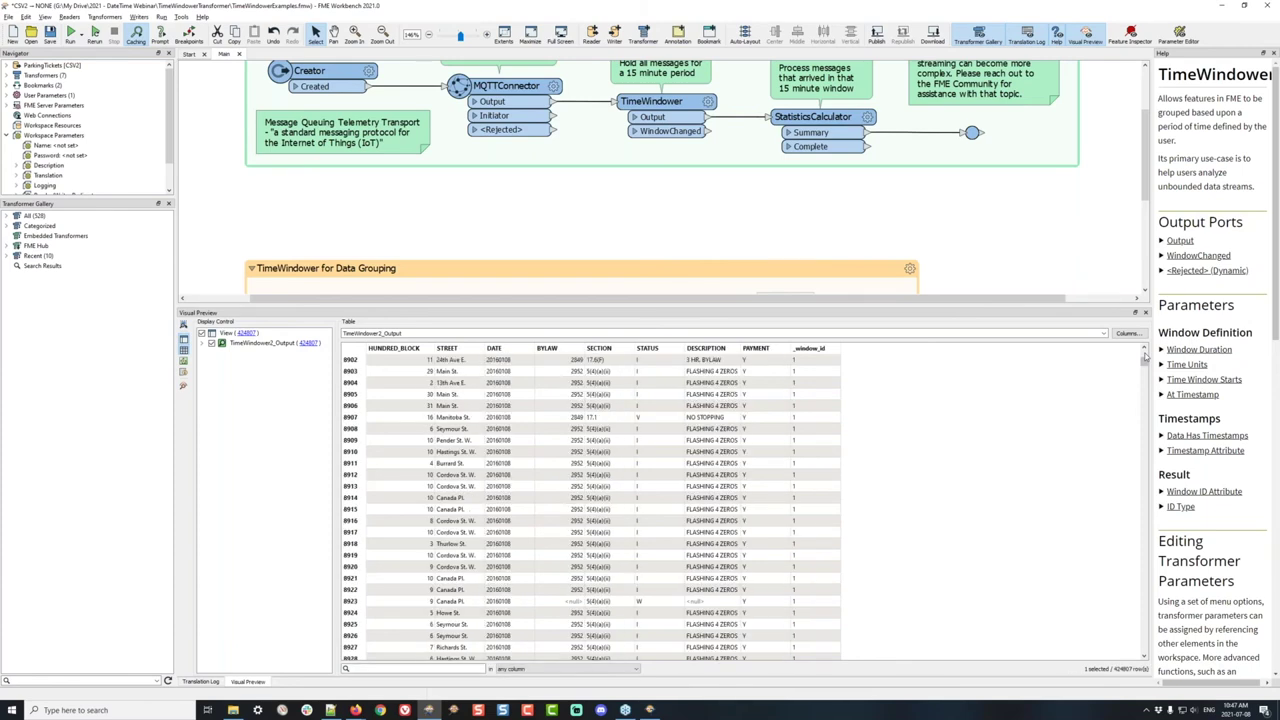
pyautogui.scroll(20, 1145, 358)
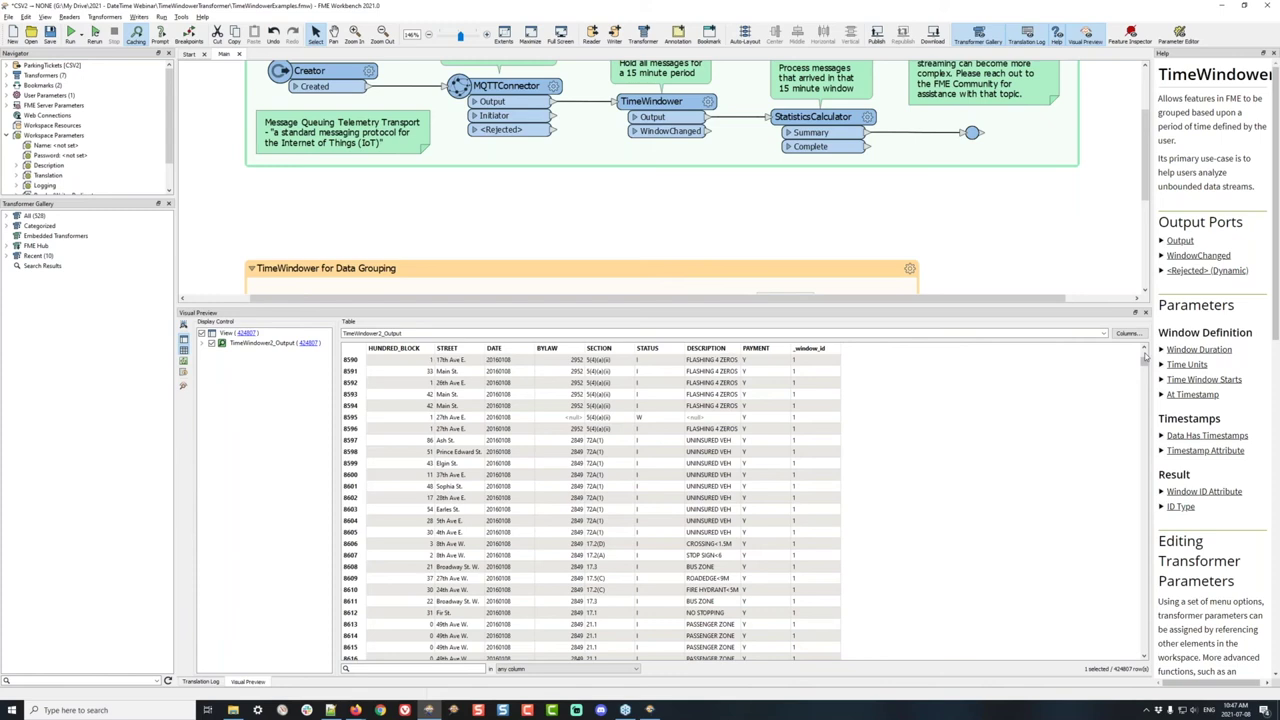
pyautogui.scroll(5, 1145, 358)
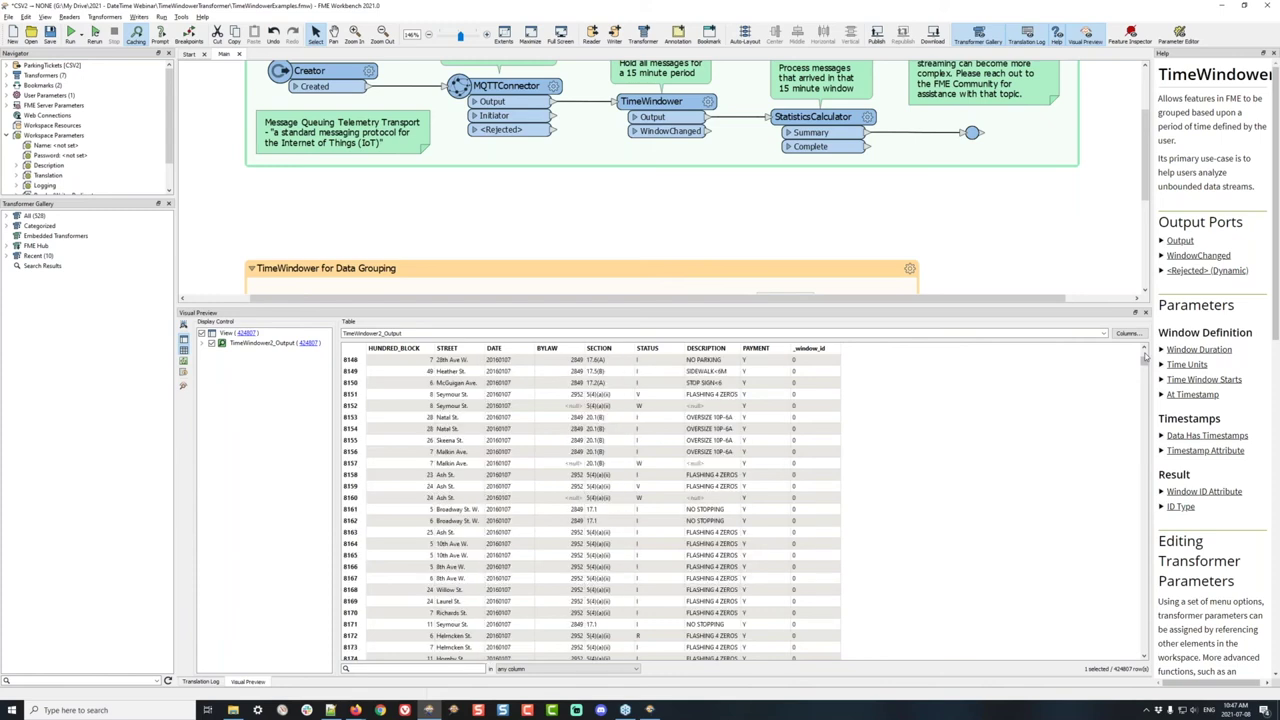
pyautogui.scroll(-10, 707, 521)
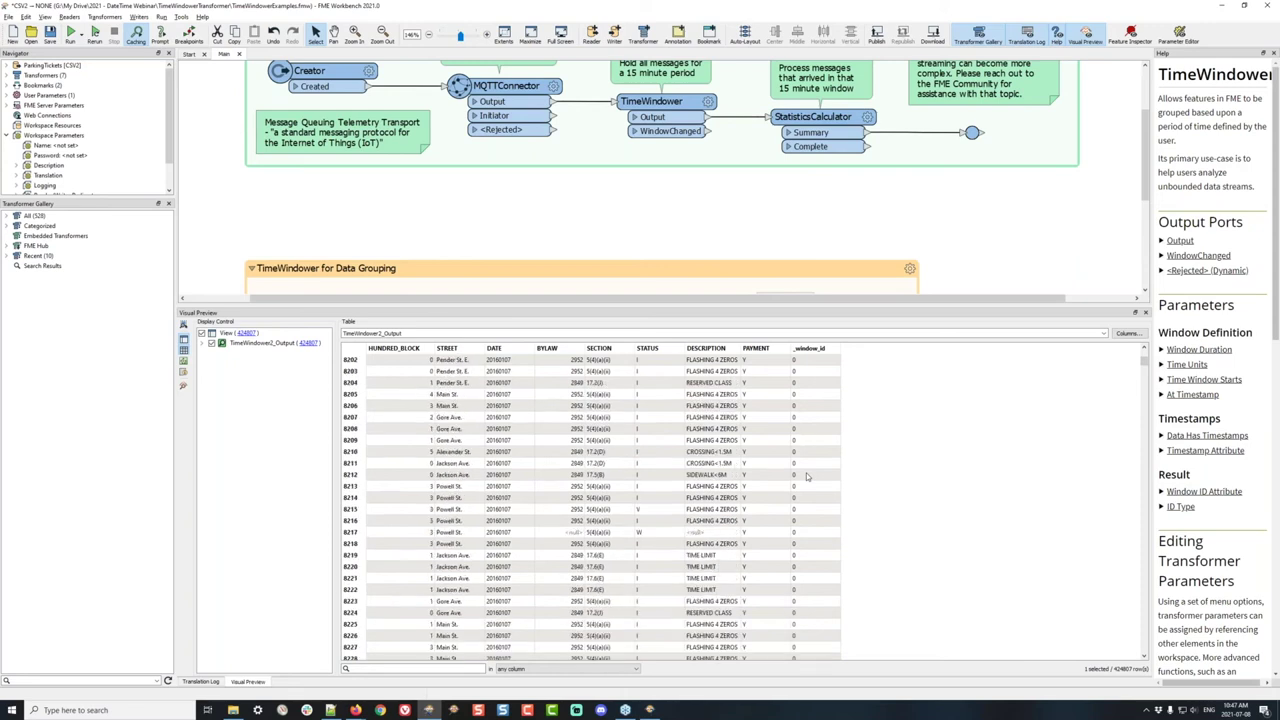
pyautogui.scroll(-20, 807, 476)
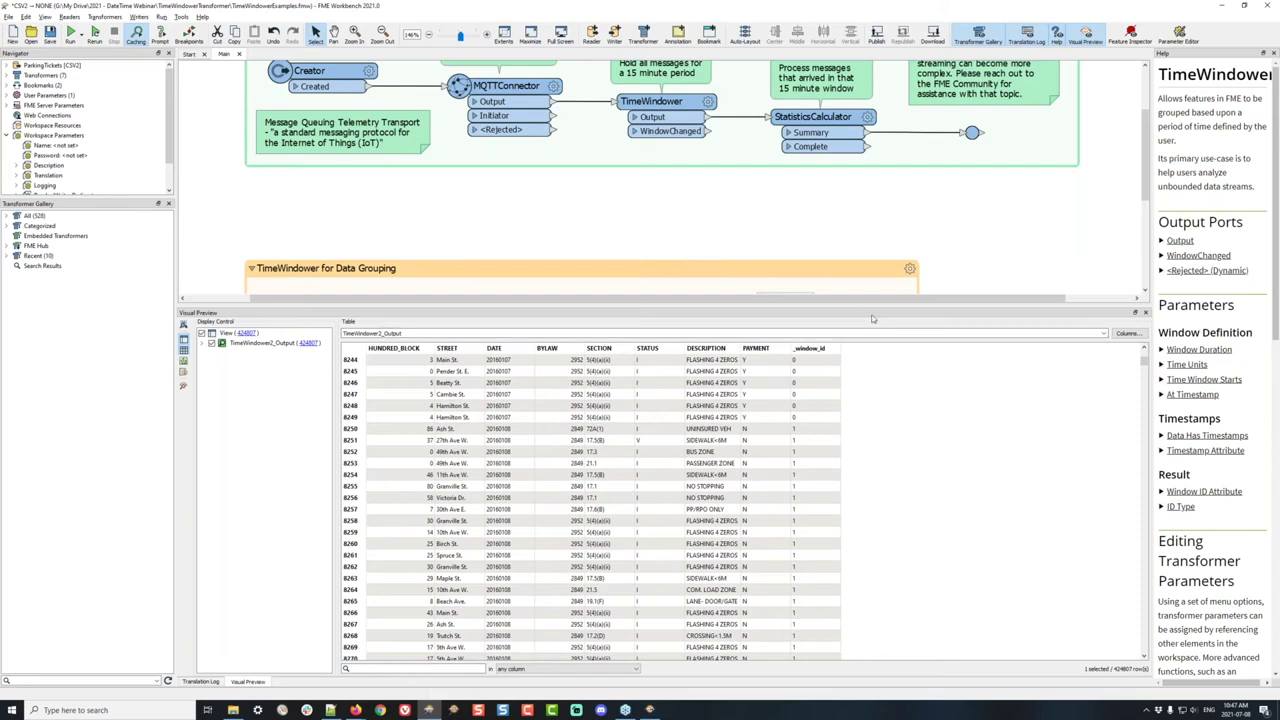
pyautogui.moveTo(874, 306); pyautogui.dragTo(870, 509)
pyautogui.click(991, 328)
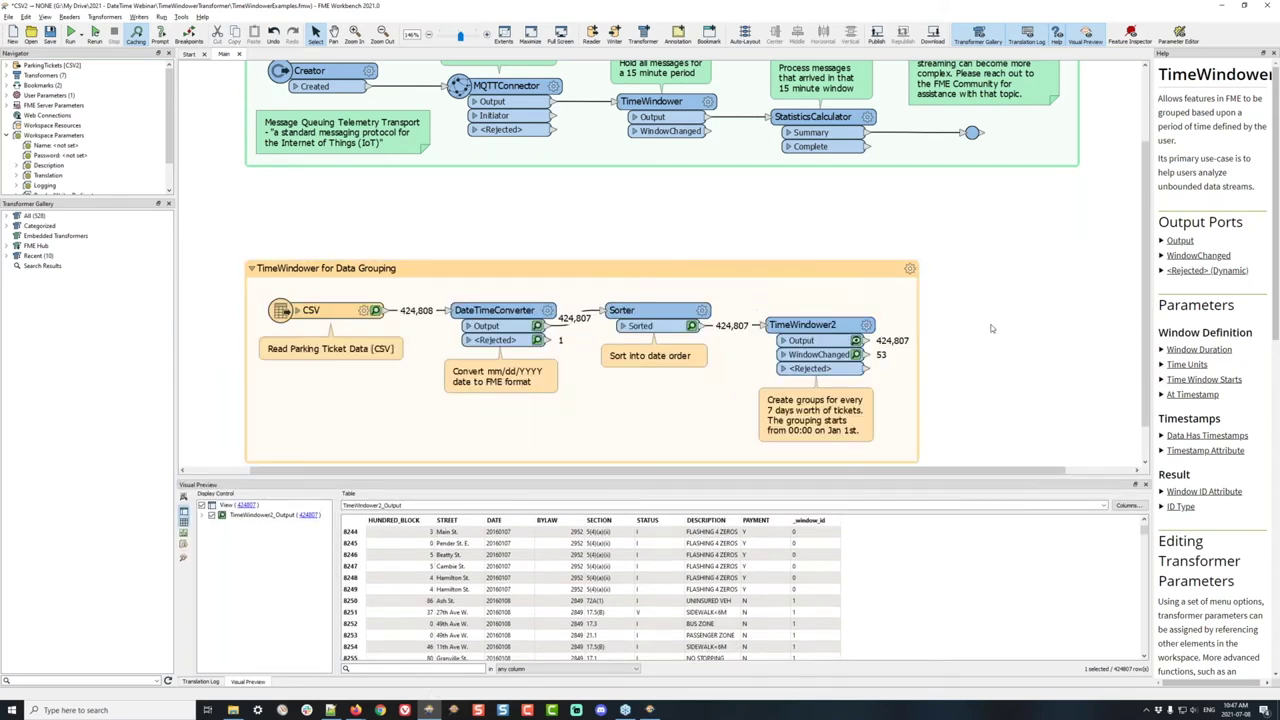
pyautogui.write('sta')
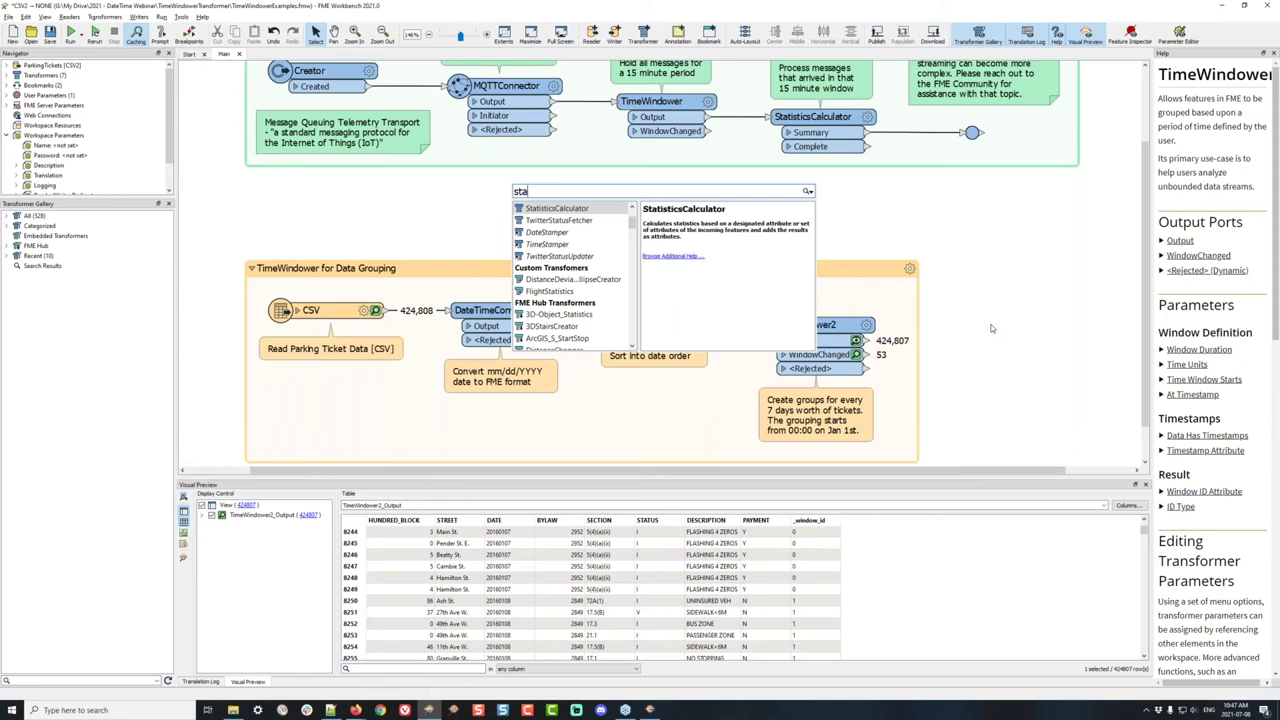
pyautogui.press('Escape')
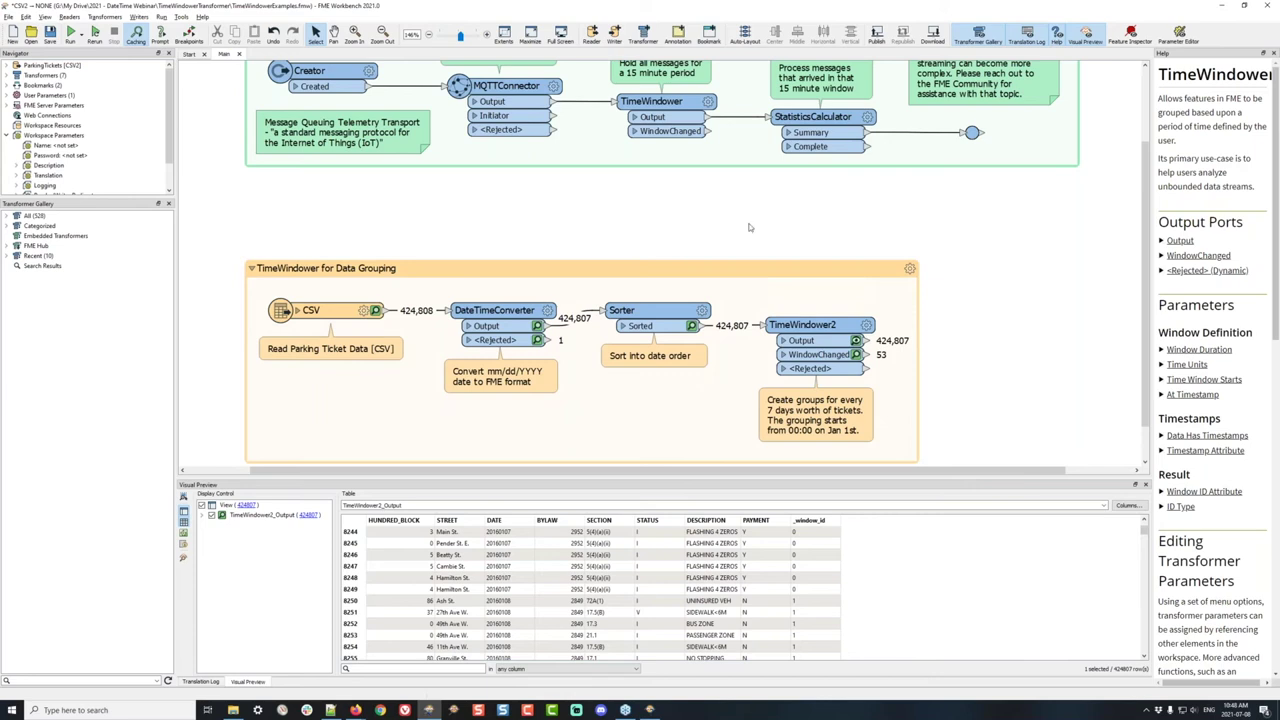
# Try the week-of-year code %W from the Quick Reference as the DateTimeConverter's output format, and cancel its parameters
pyautogui.click(548, 311)
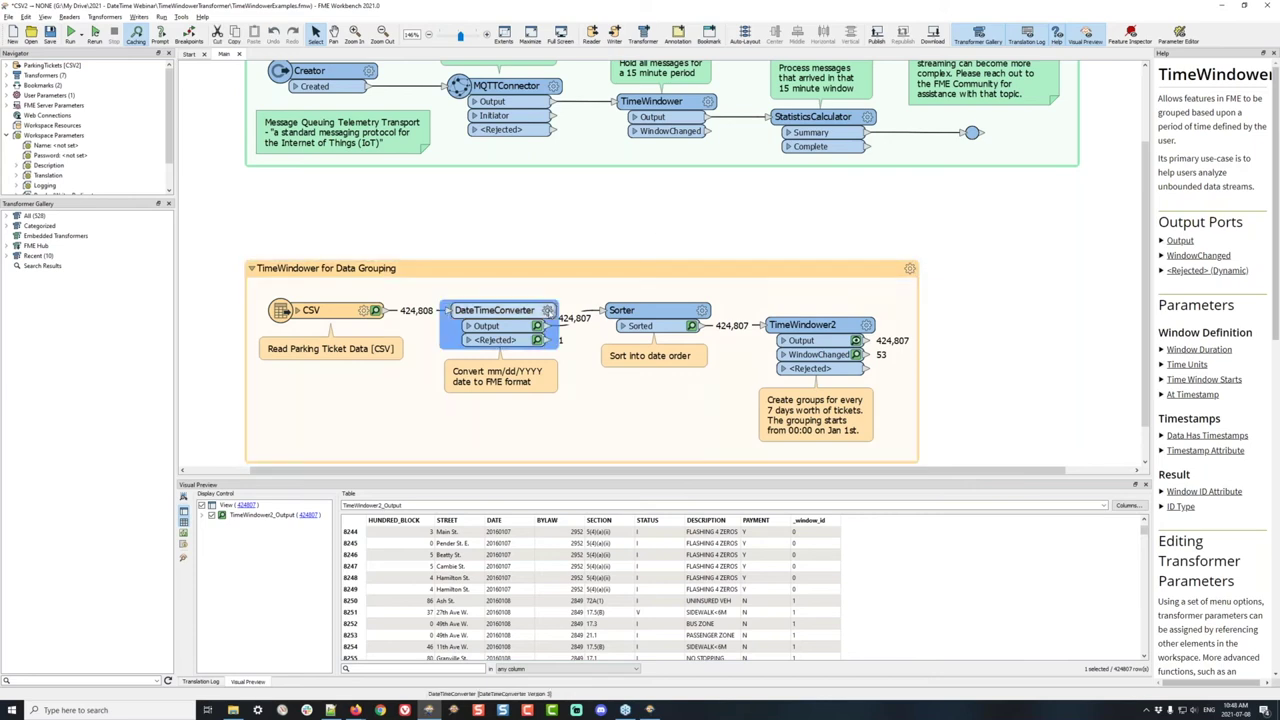
pyautogui.click(548, 311)
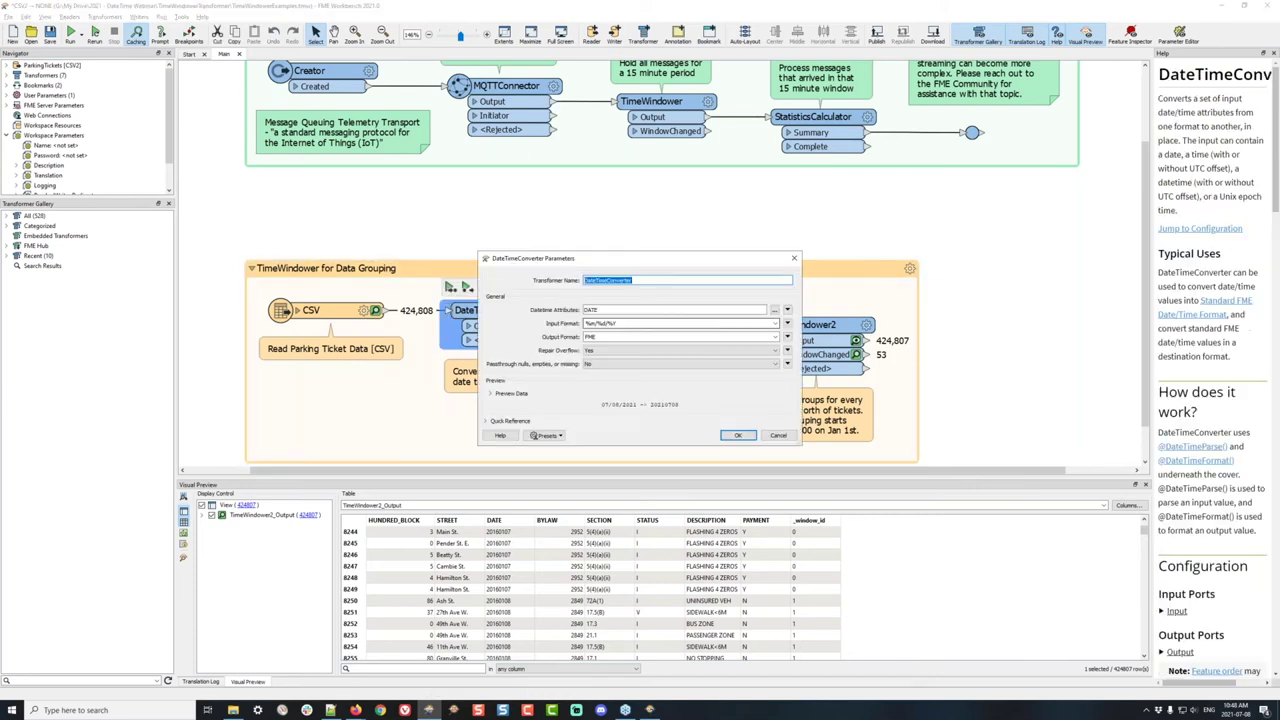
pyautogui.click(774, 338)
pyautogui.click(774, 338)
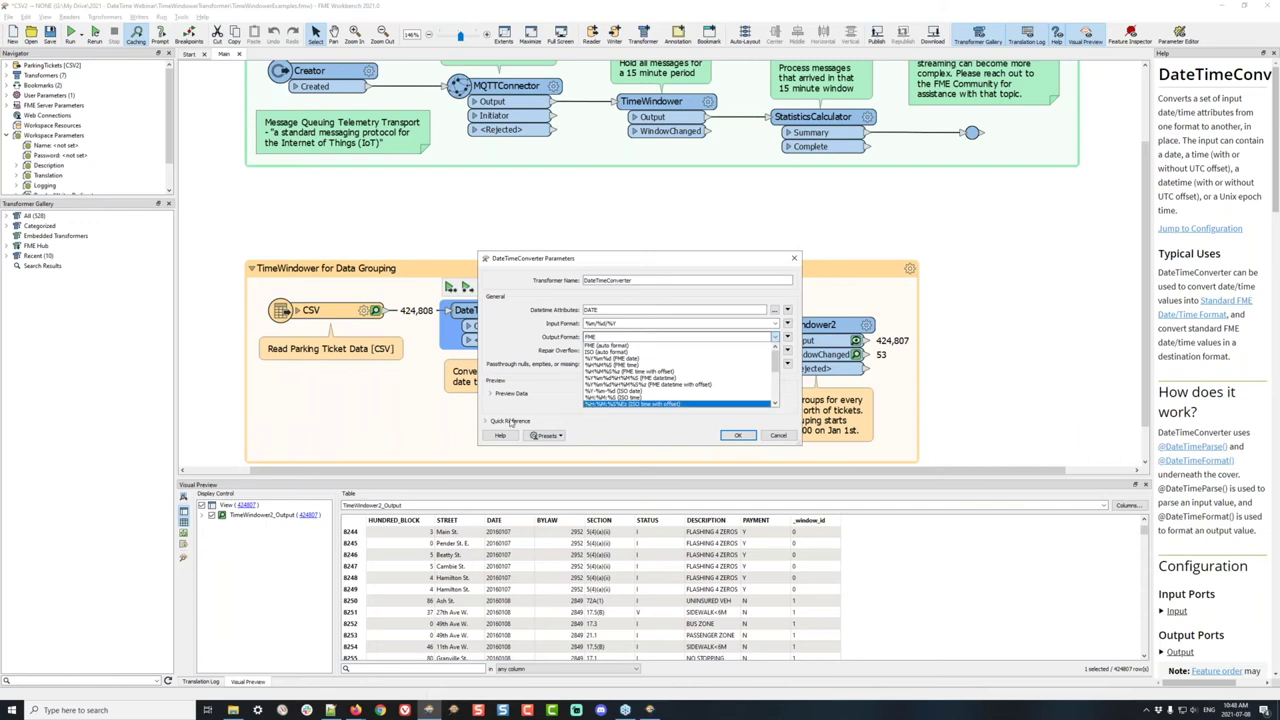
pyautogui.click(510, 420)
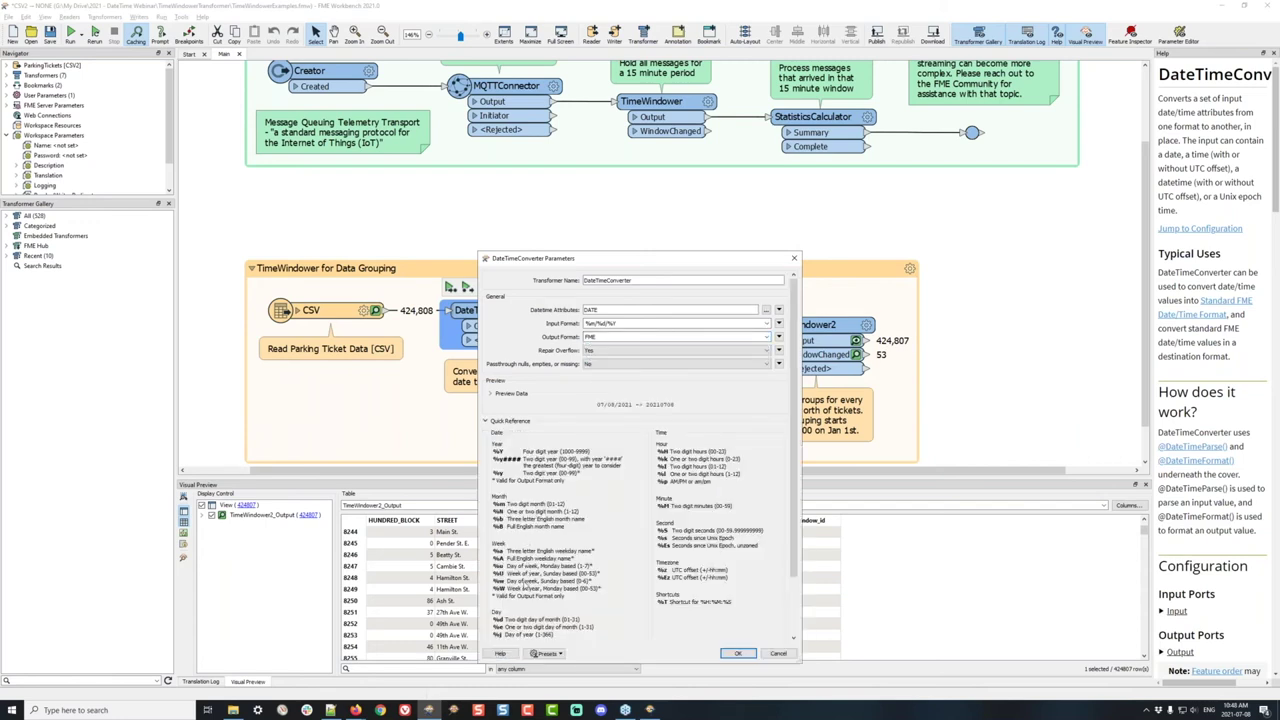
pyautogui.doubleClick(601, 338)
pyautogui.write('%W')
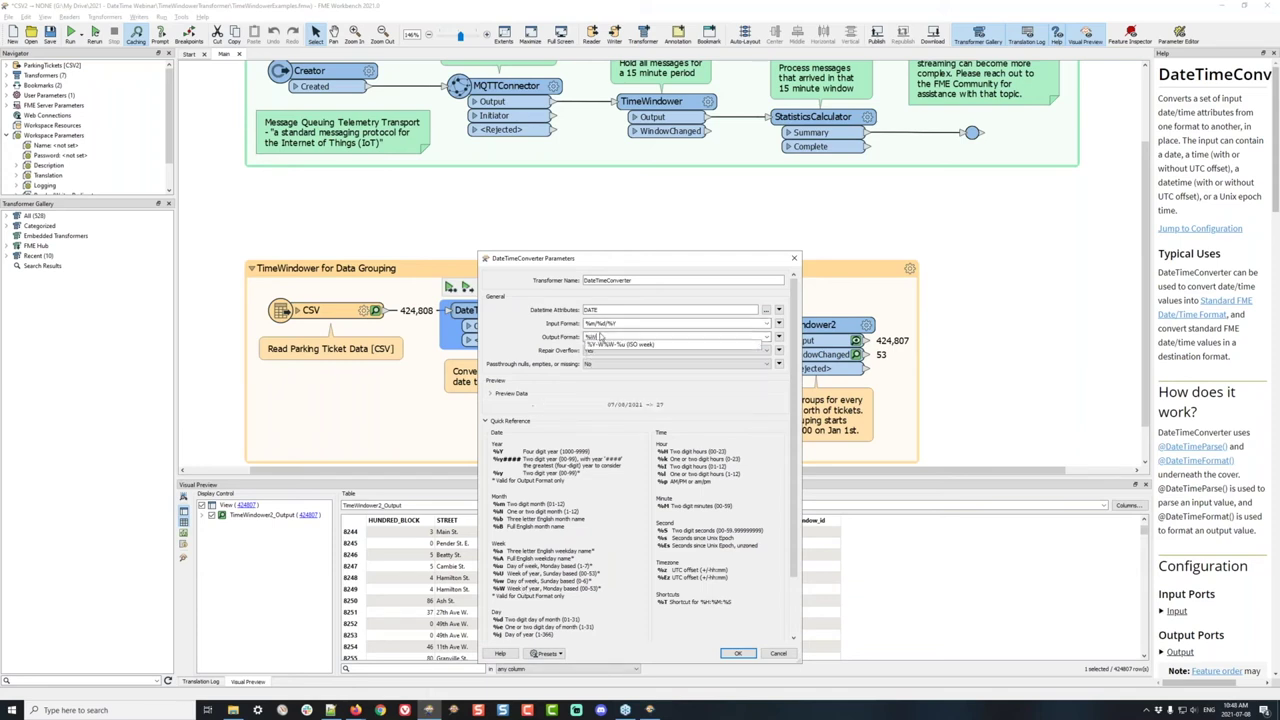
pyautogui.click(676, 267)
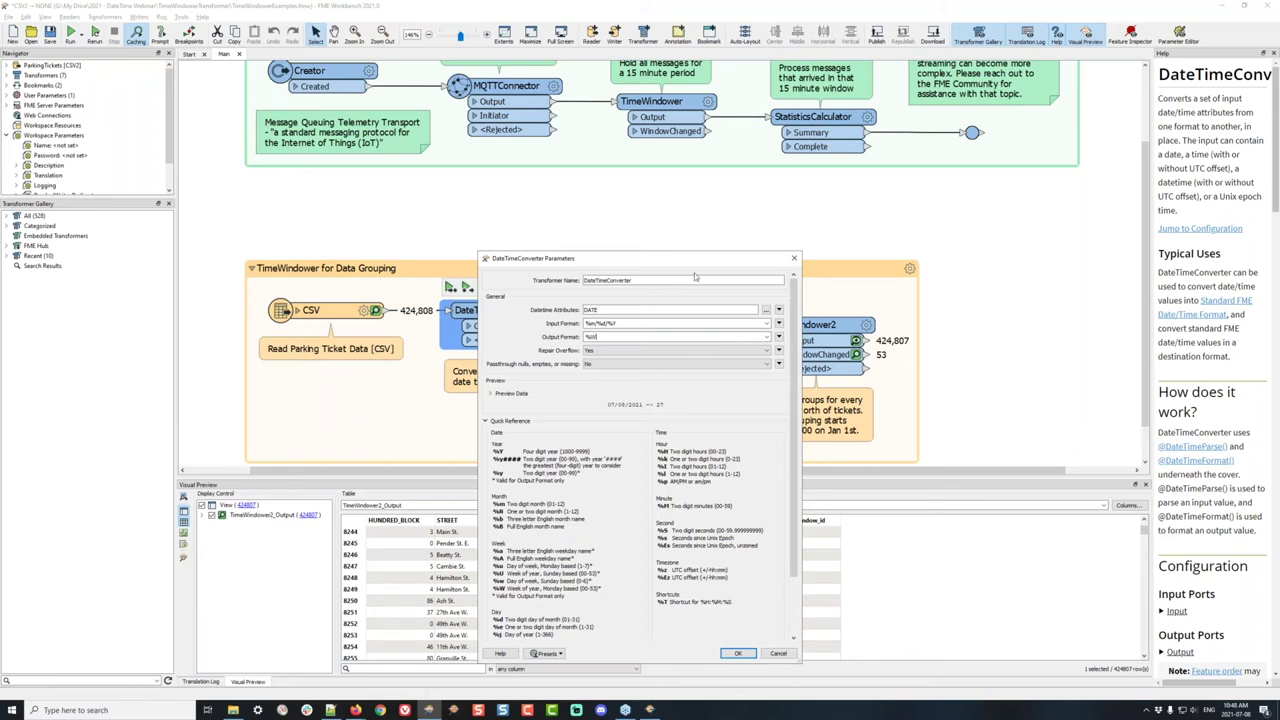
pyautogui.click(779, 652)
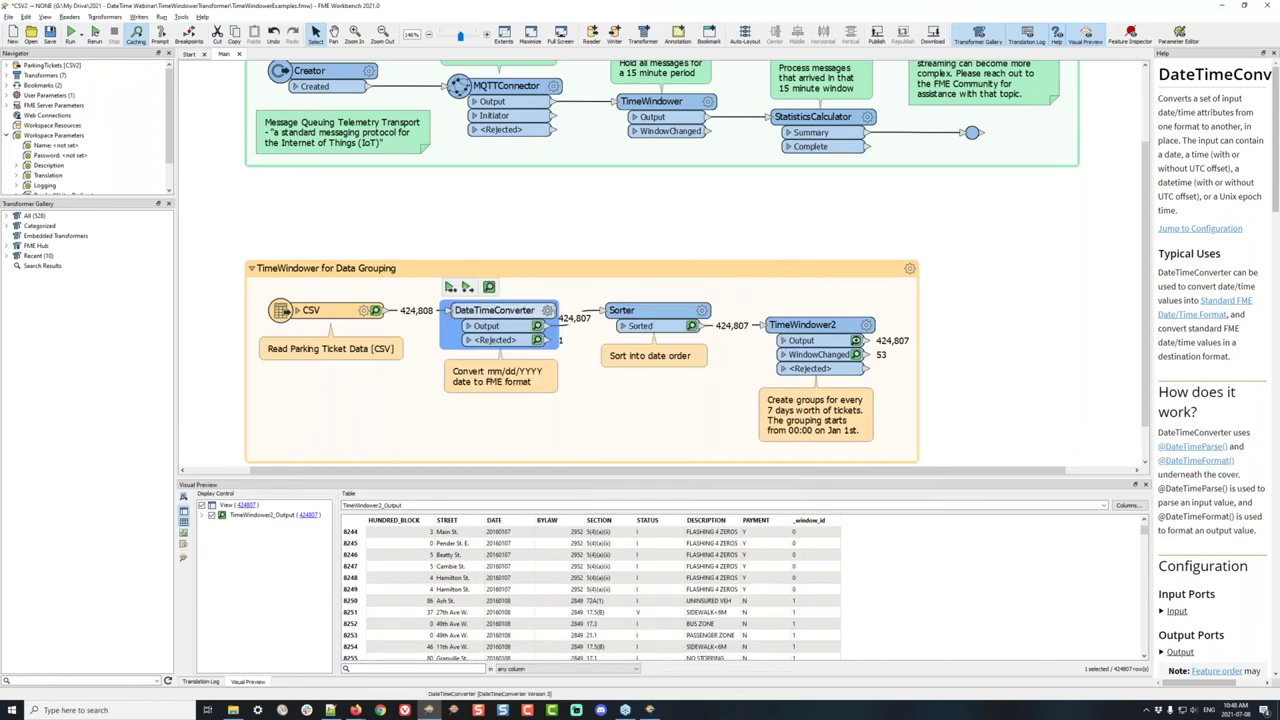
# Try a window duration of 24 with Hours as the time units in TimeWindower2, and cancel its parameters
pyautogui.doubleClick(866, 325)
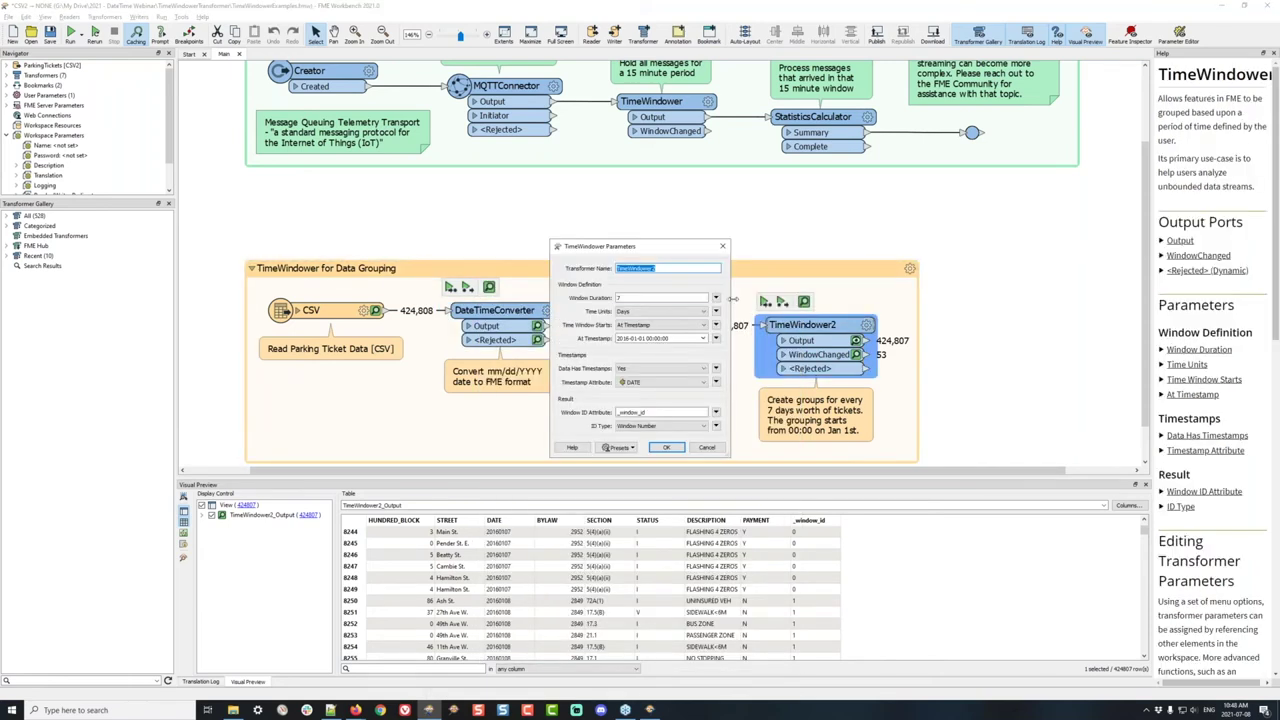
pyautogui.doubleClick(661, 298)
pyautogui.write('5')
pyautogui.click(658, 311)
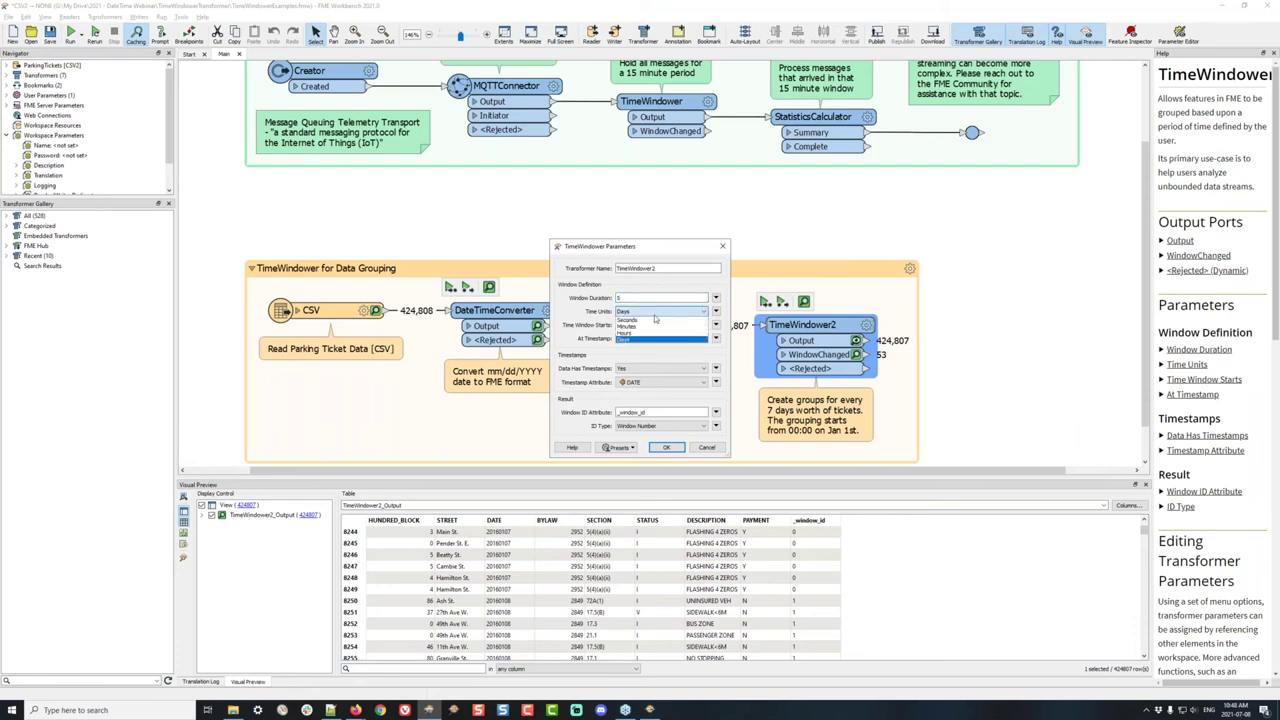
pyautogui.click(634, 334)
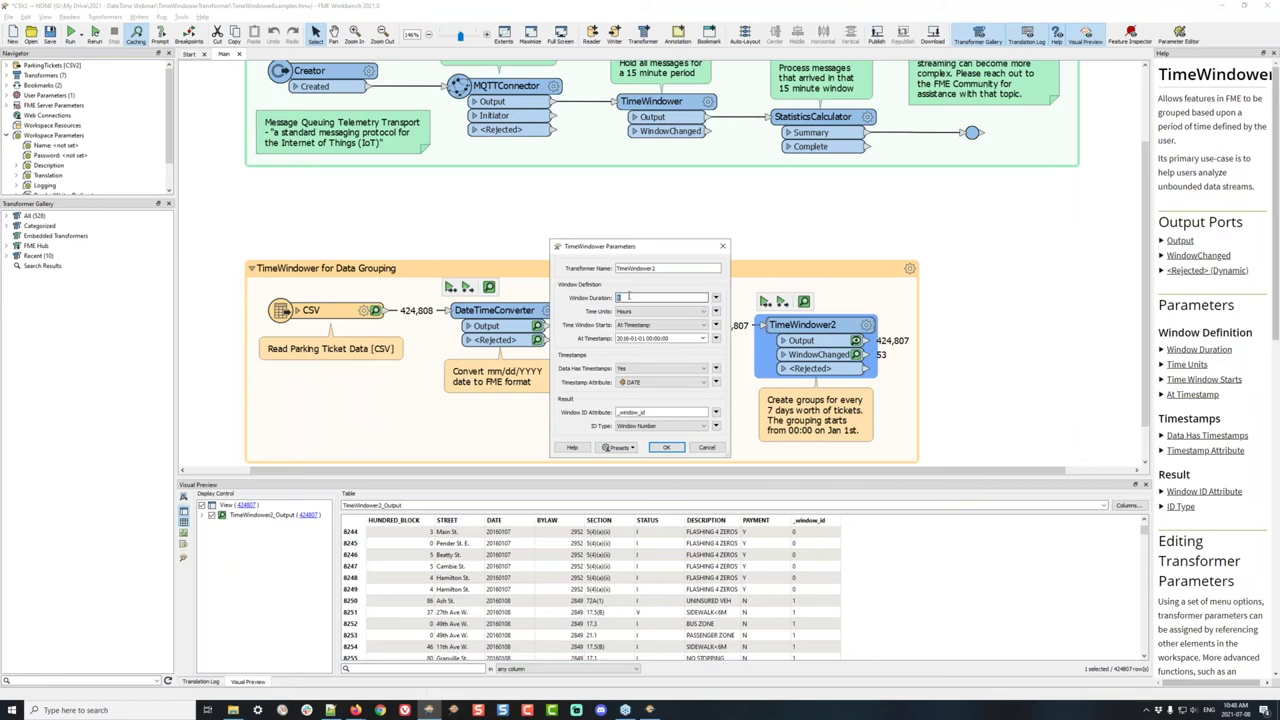
pyautogui.write('24')
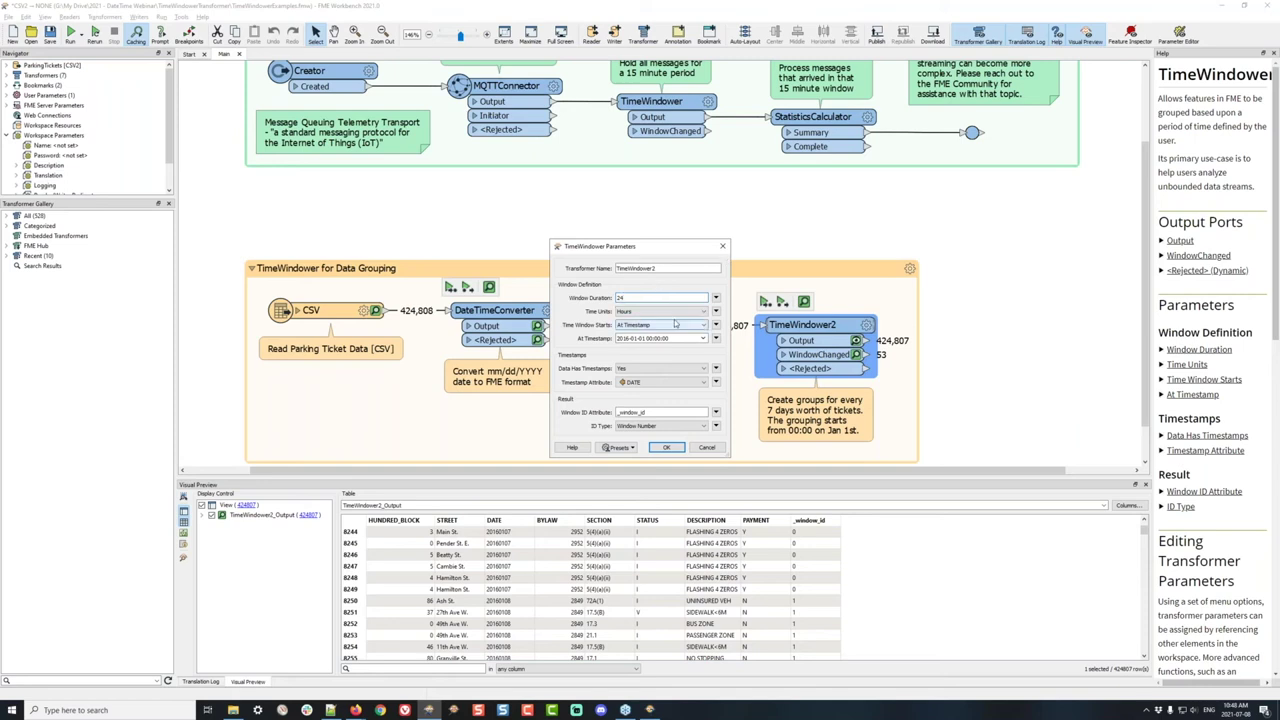
pyautogui.click(708, 447)
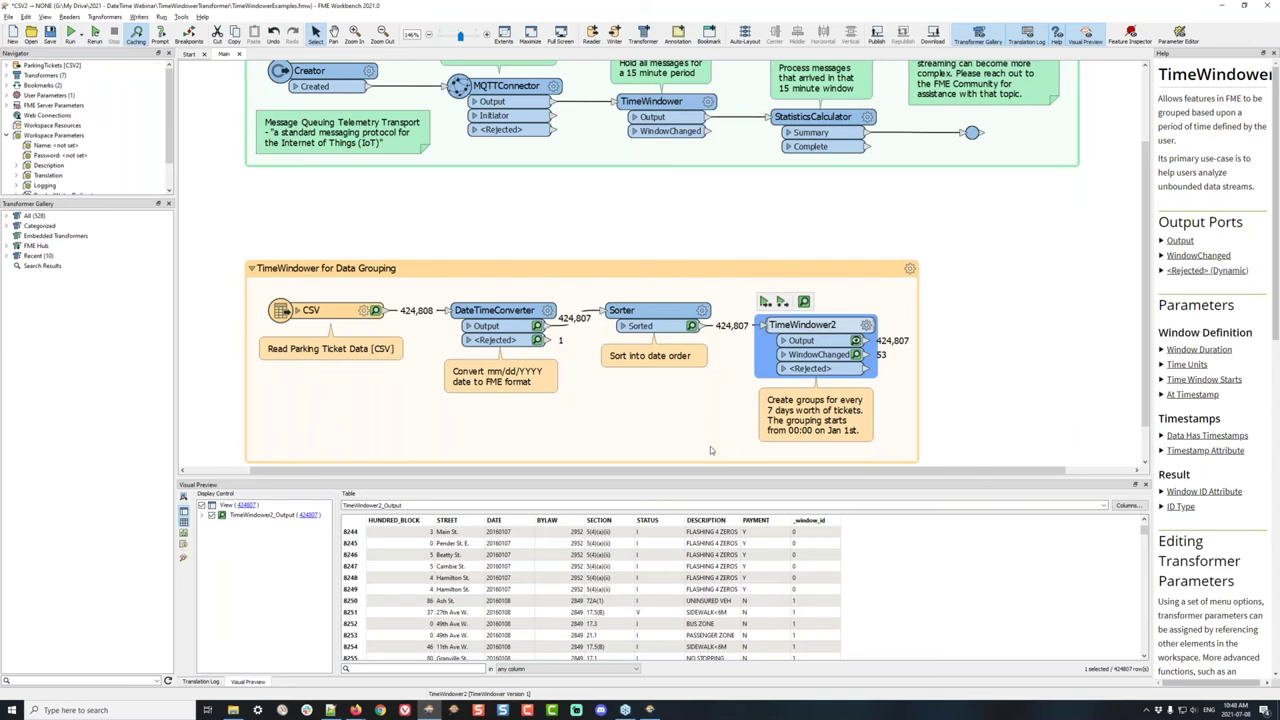
# Switch to the DateTimes webinar presentation in Google Slides
pyautogui.hotkey('alt', 'Tab')
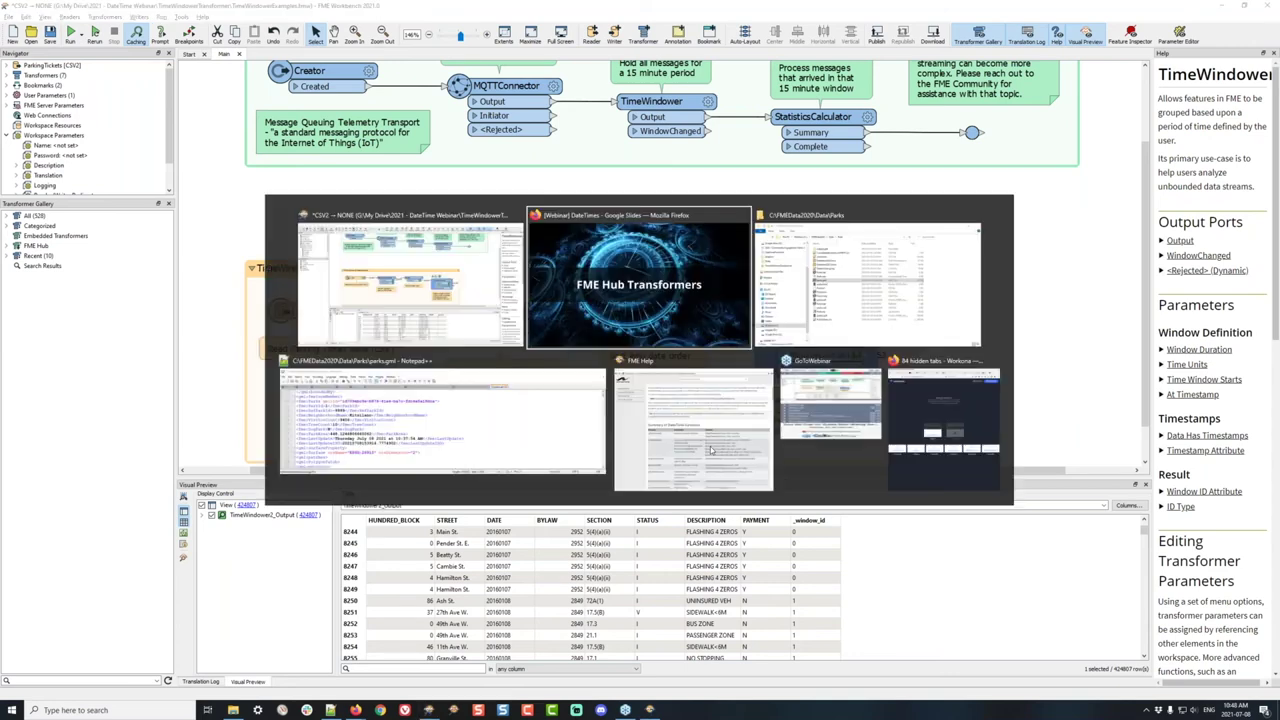
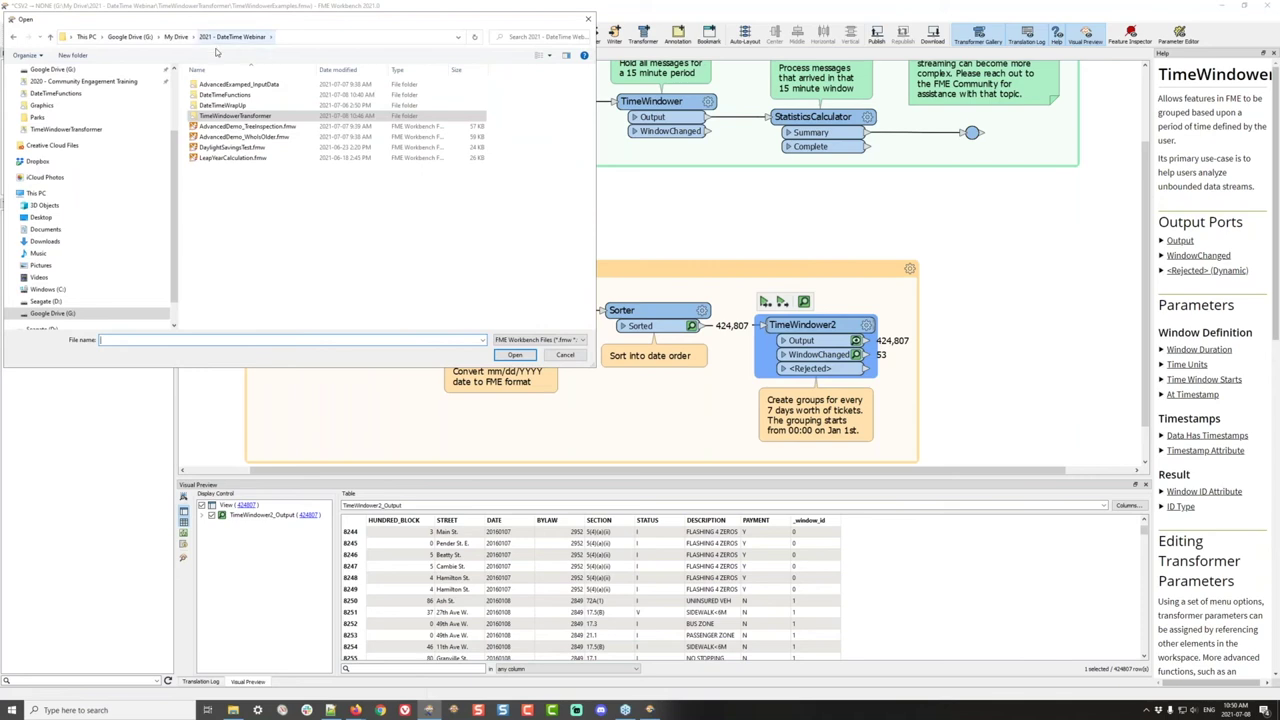
# Open the workspace DateTimeWrapUp1-FixedLocations-HTML.fmw from the DateTimeWrapUp folder, discarding the changes to the current workspace
pyautogui.doubleClick(226, 106)
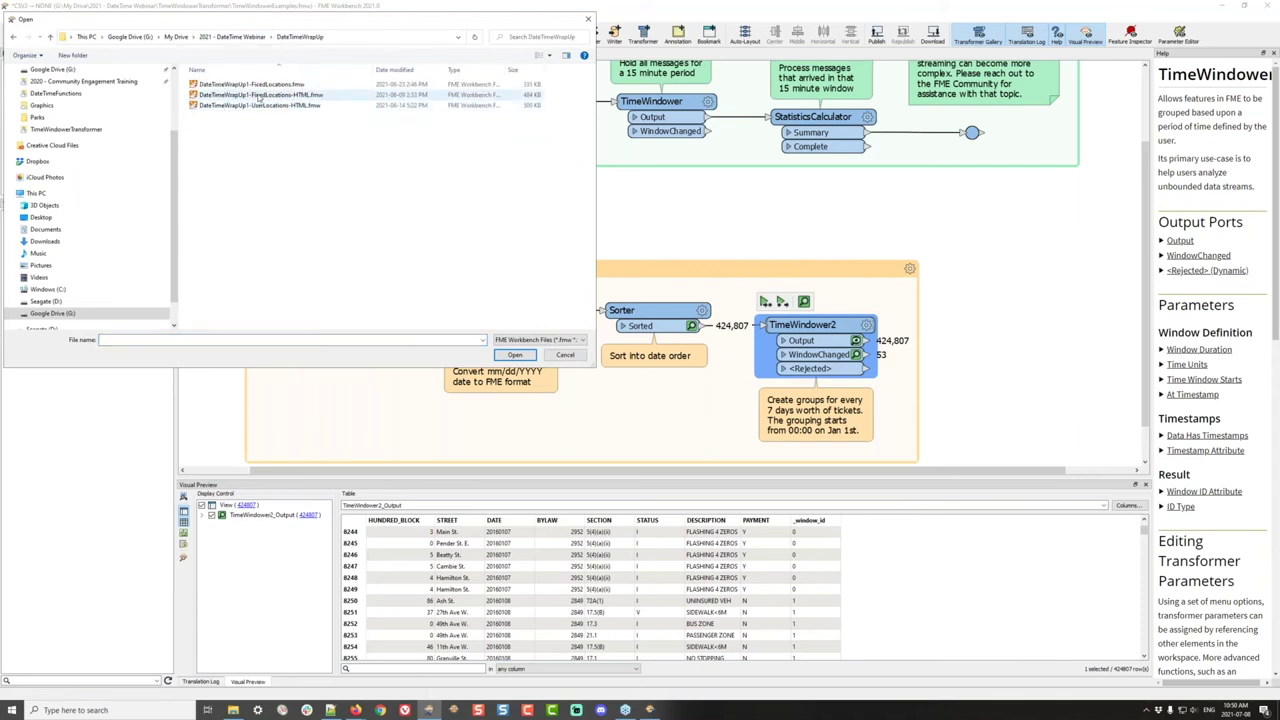
pyautogui.doubleClick(258, 95)
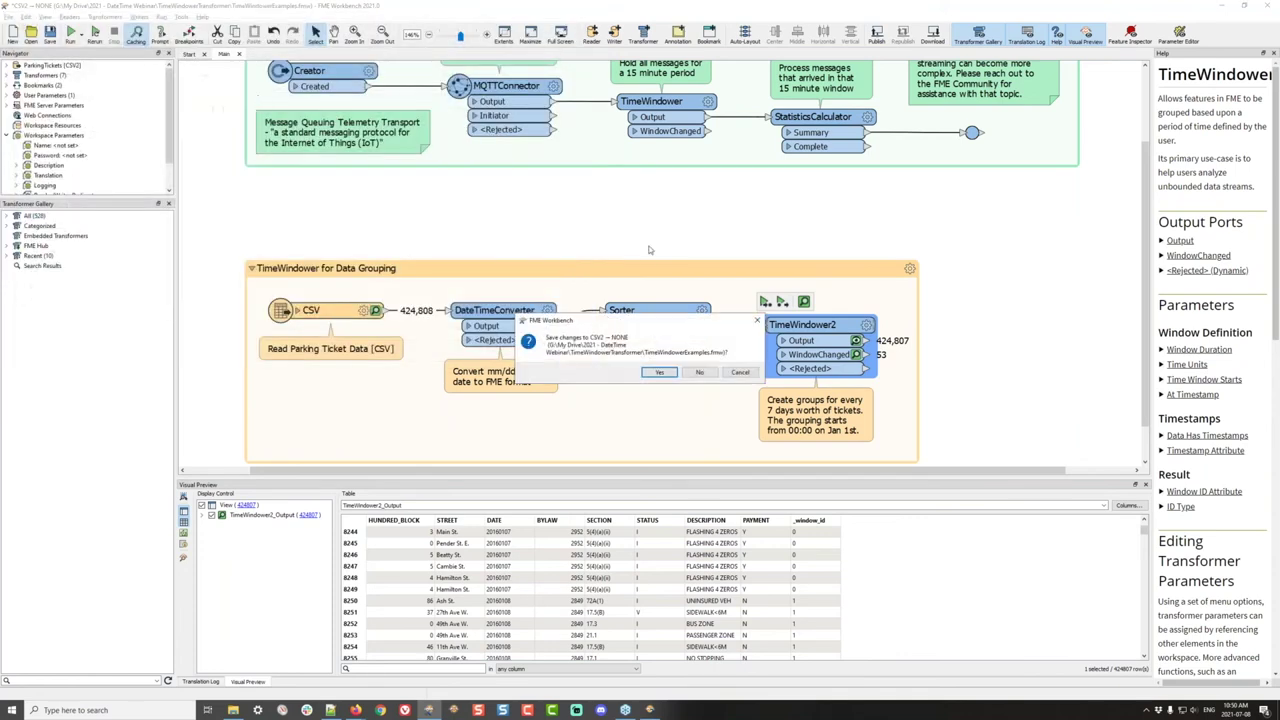
pyautogui.click(698, 373)
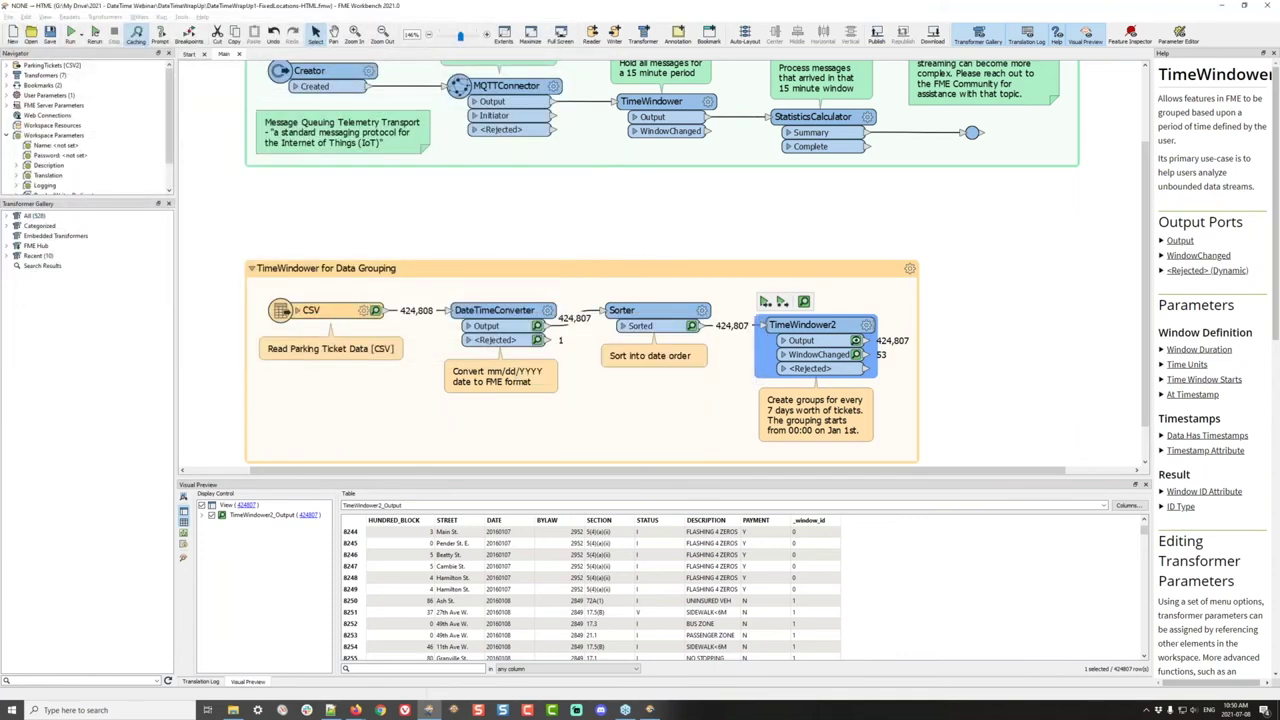
pyautogui.moveTo(477, 309); pyautogui.dragTo(534, 320)
# Move the Los Angeles and Sydney Creators slightly away from their TimeZoneExtractors on the canvas
pyautogui.moveTo(287, 134); pyautogui.dragTo(277, 133)
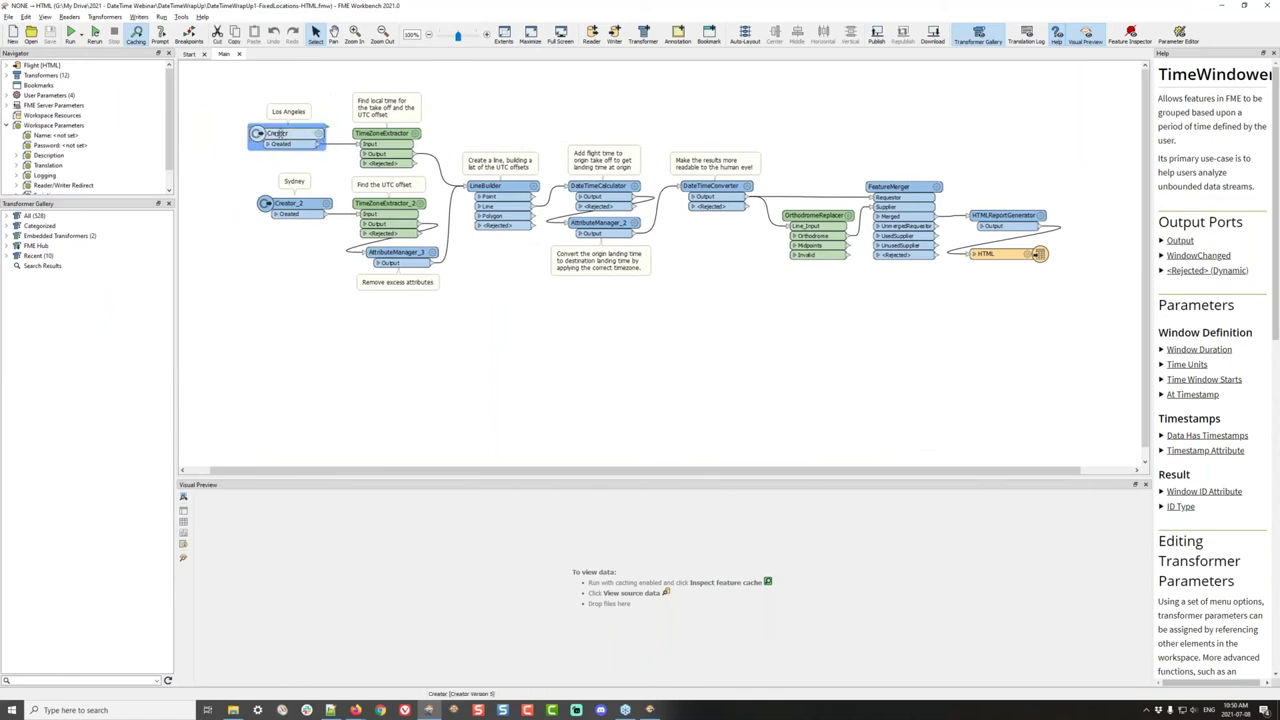
pyautogui.moveTo(293, 204); pyautogui.dragTo(285, 203)
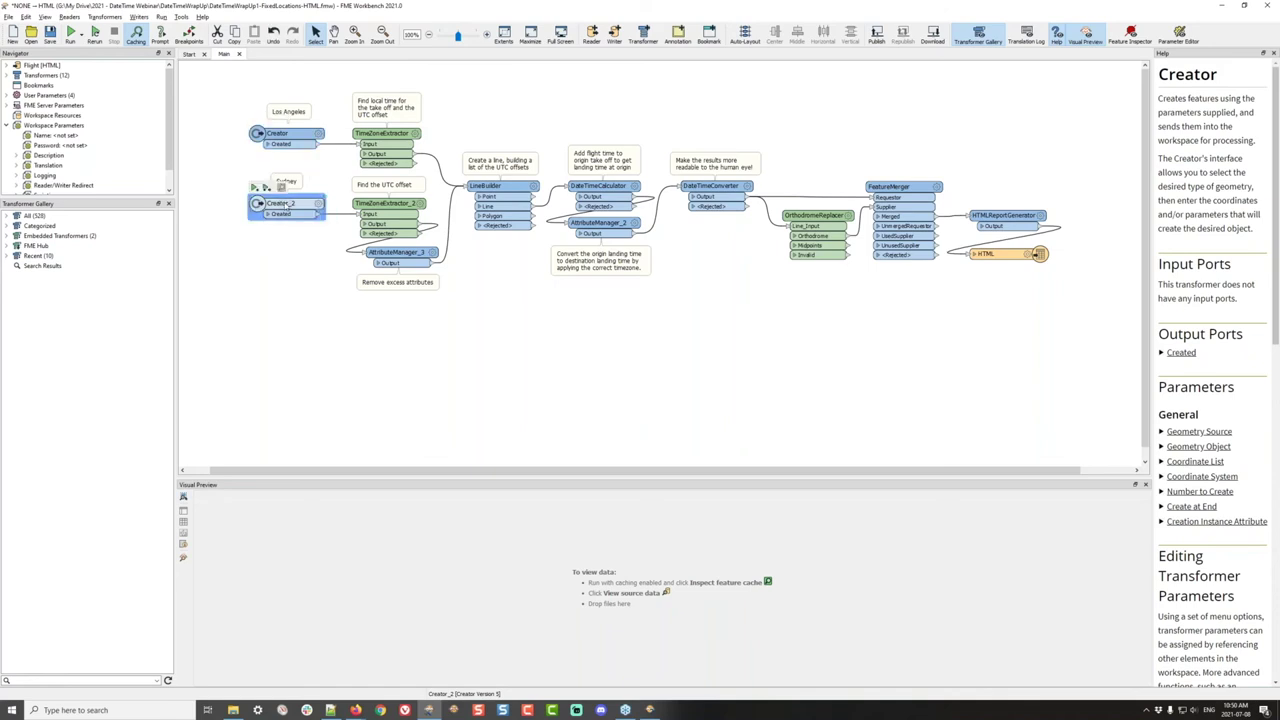
# Select the Los Angeles TimeZoneExtractor and the Sydney TimeZoneExtractor in turn to bring up the transformer's help
pyautogui.click(381, 143)
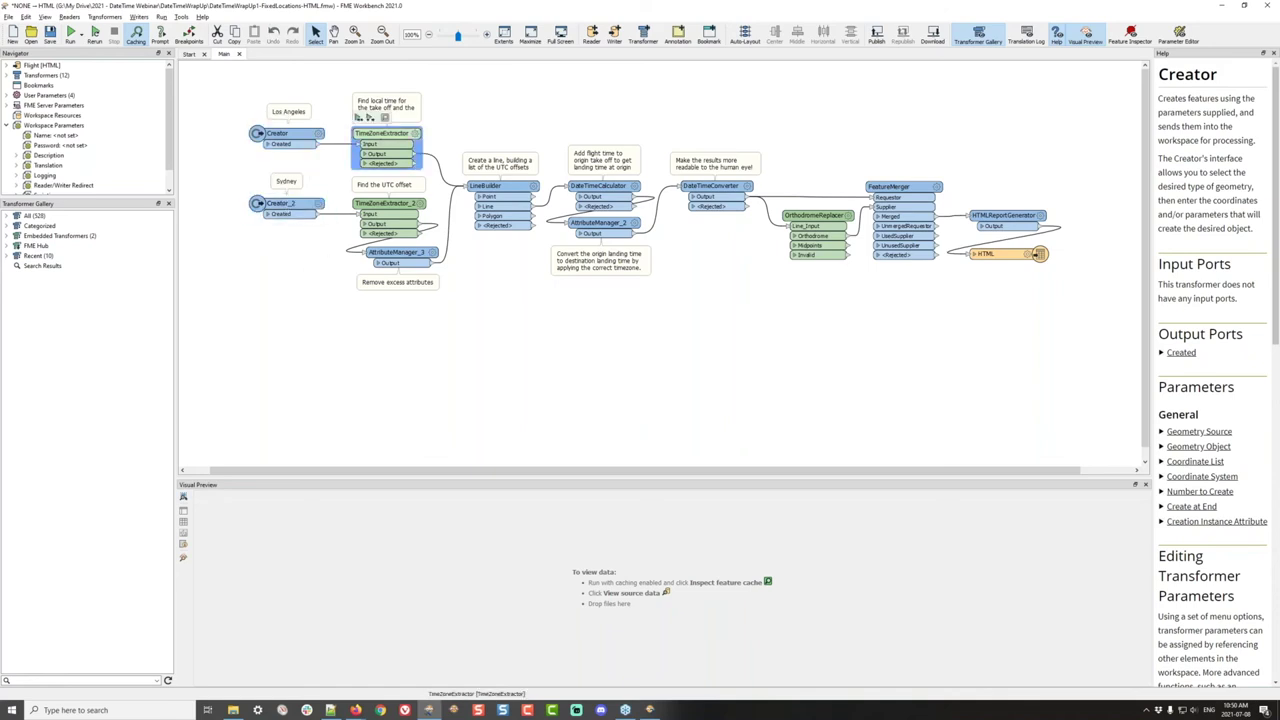
pyautogui.click(387, 215)
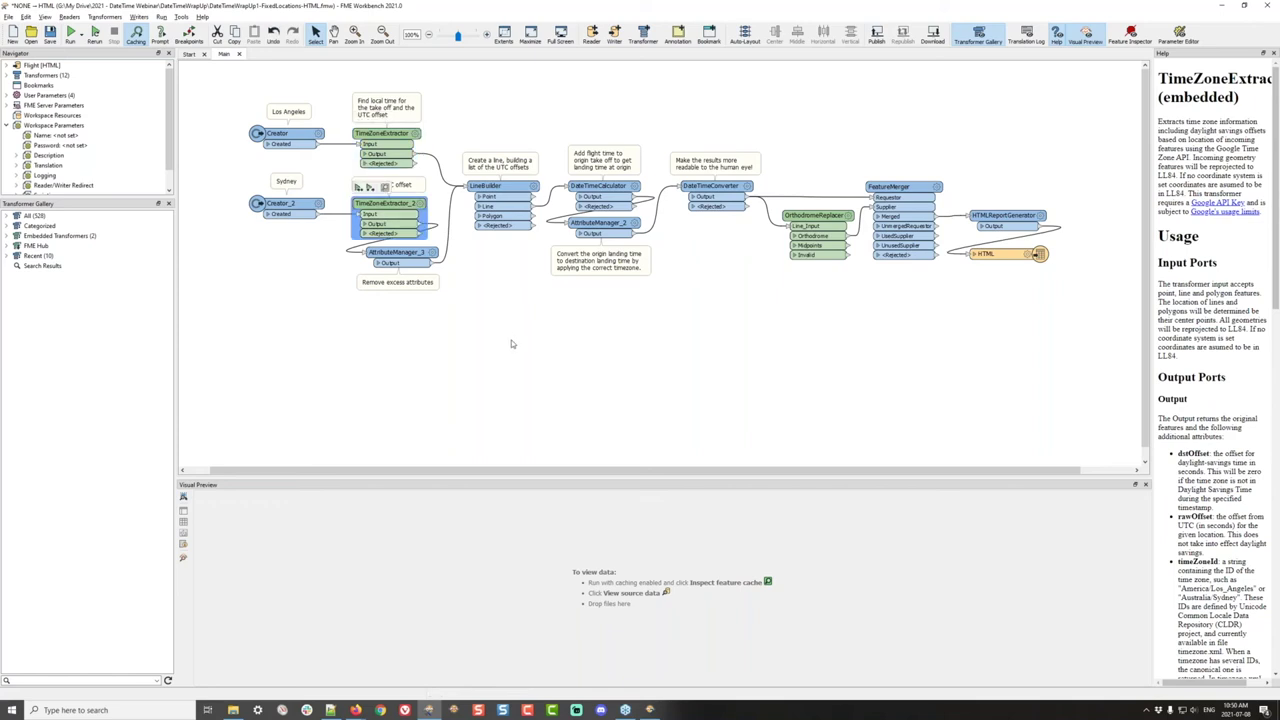
# Switch to the FME Hub page in Firefox, return to its home listing and look through the newest items
pyautogui.hotkey('alt', 'Tab')
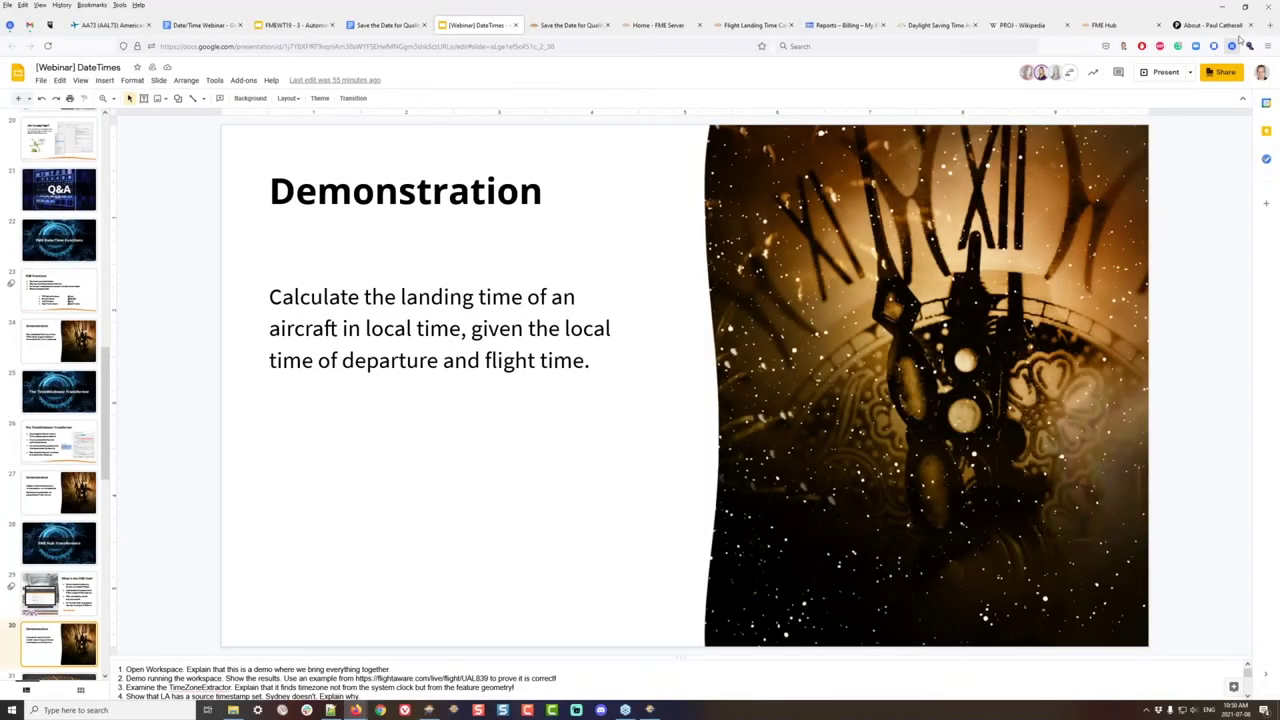
pyautogui.click(1105, 25)
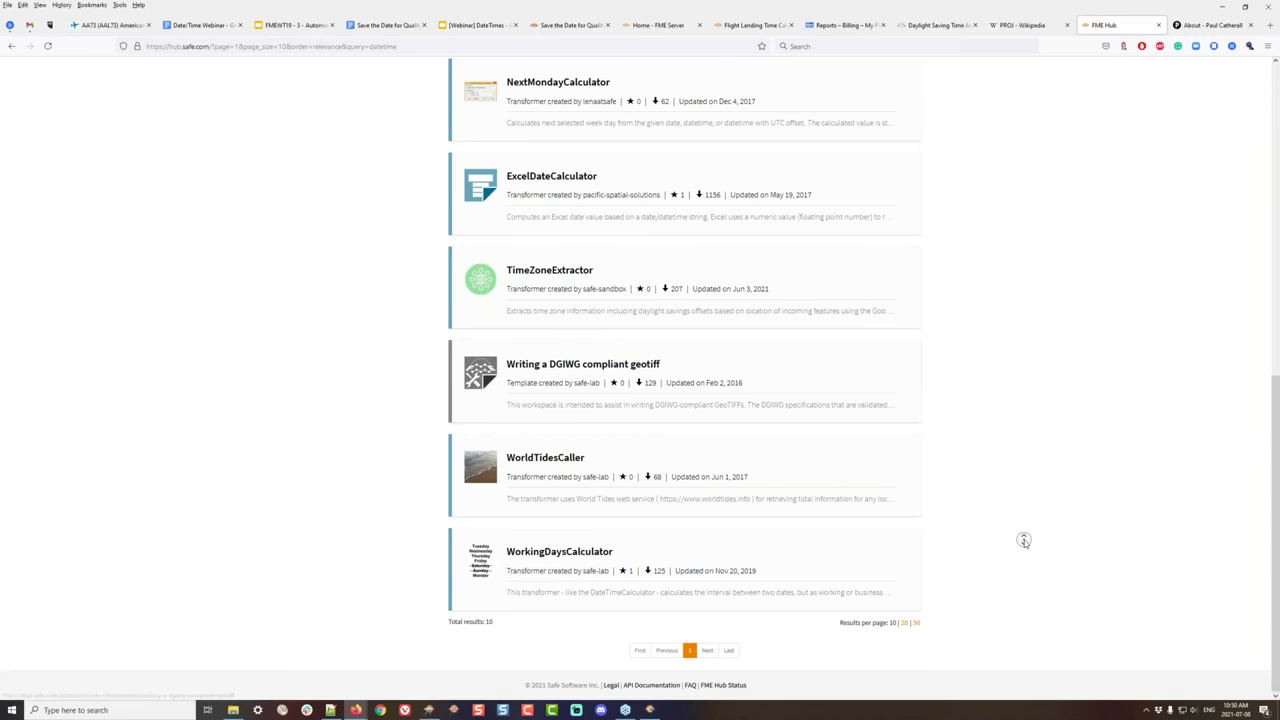
pyautogui.scroll(10, 1023, 540)
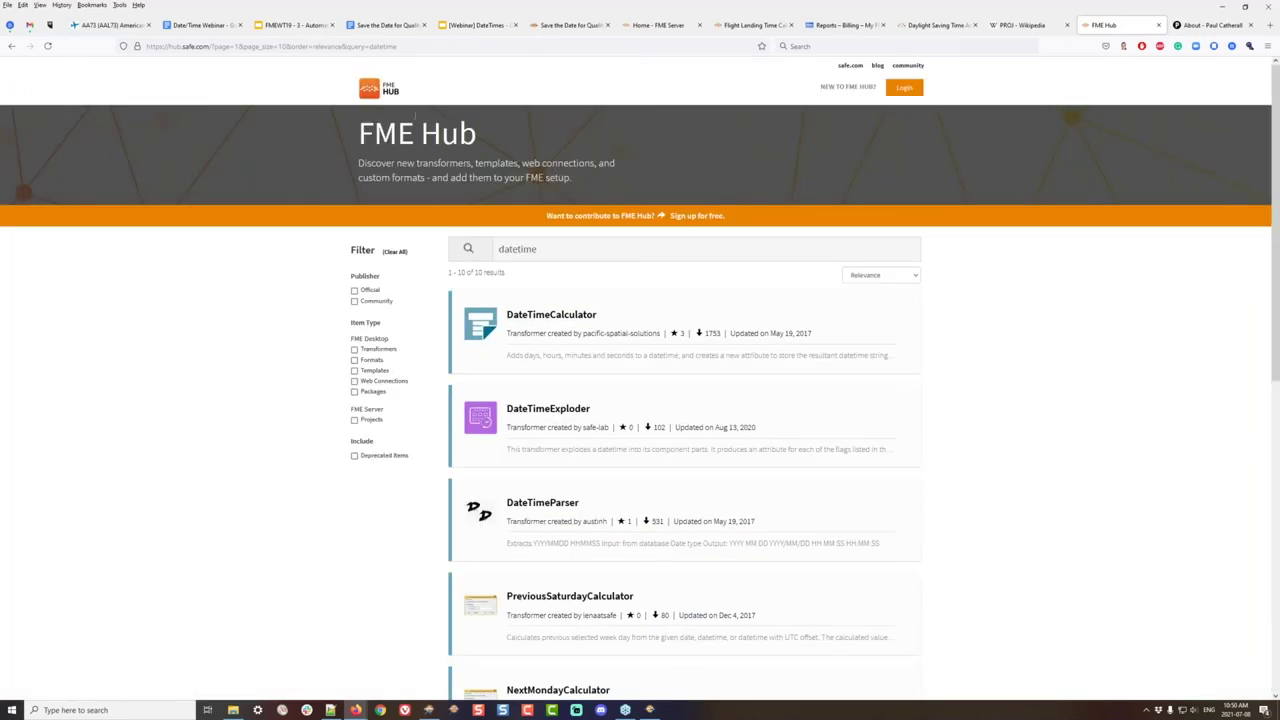
pyautogui.click(379, 88)
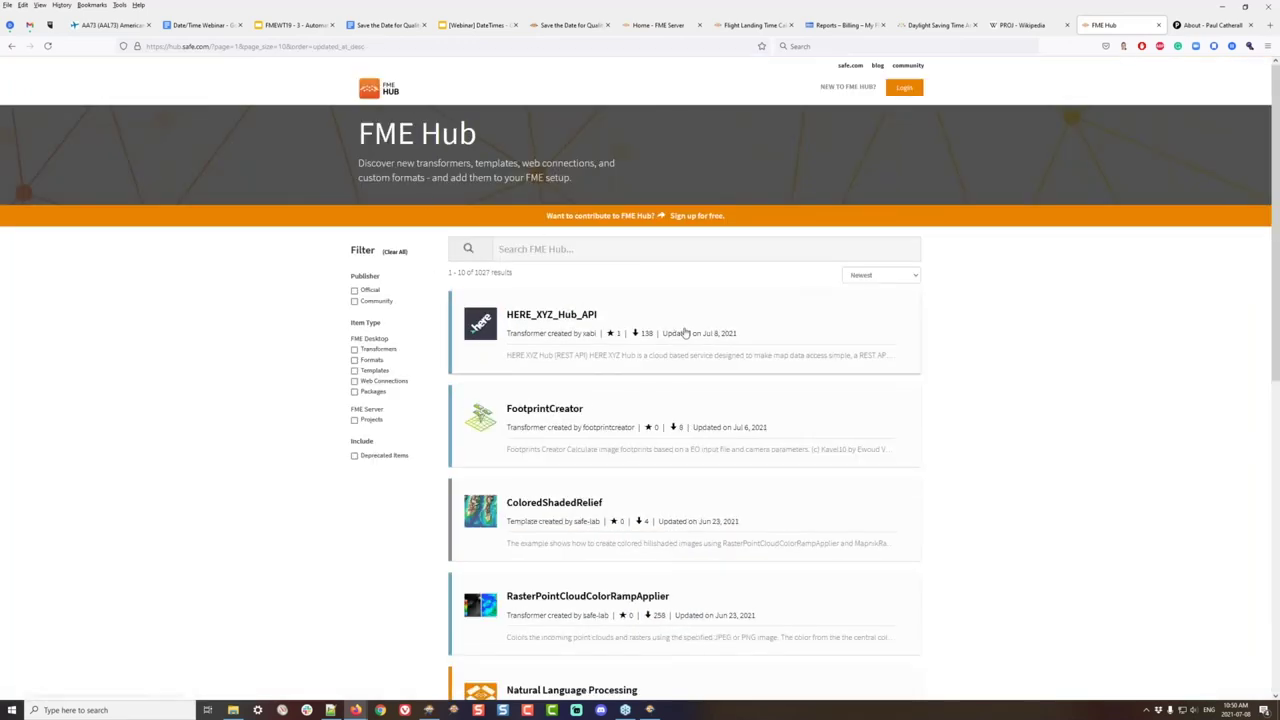
pyautogui.scroll(-5, 832, 390)
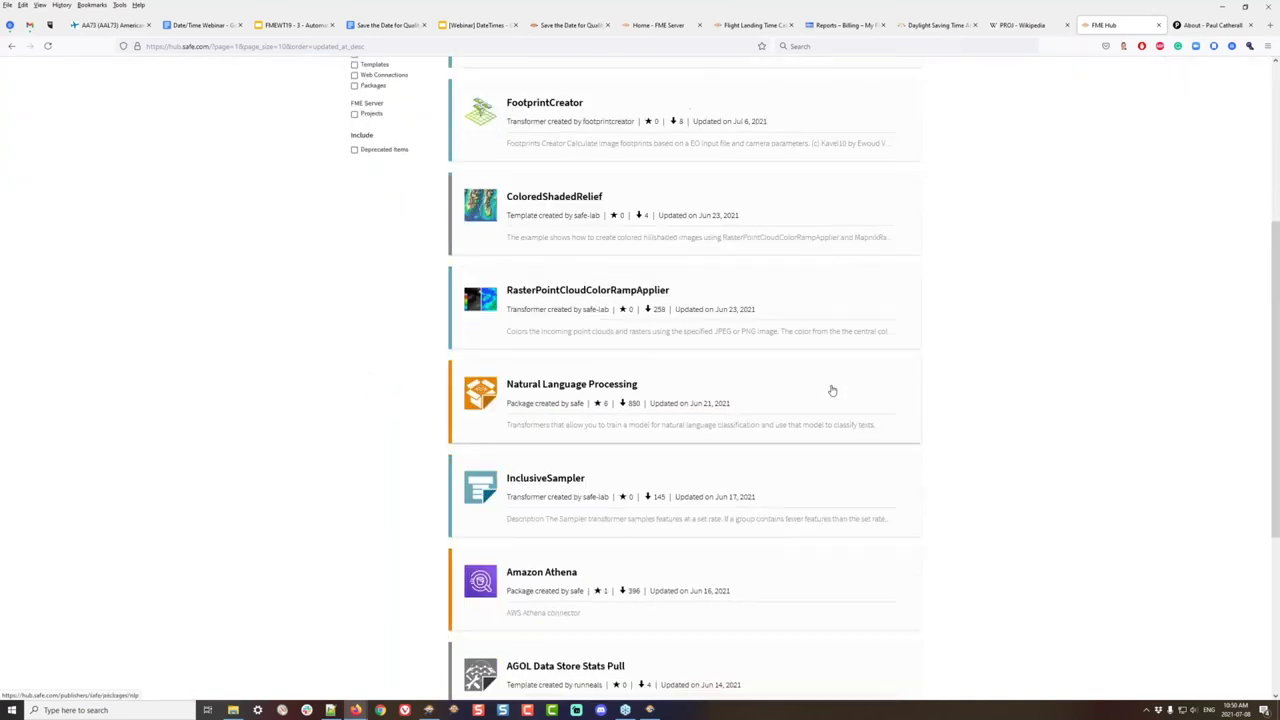
pyautogui.scroll(-1, 832, 390)
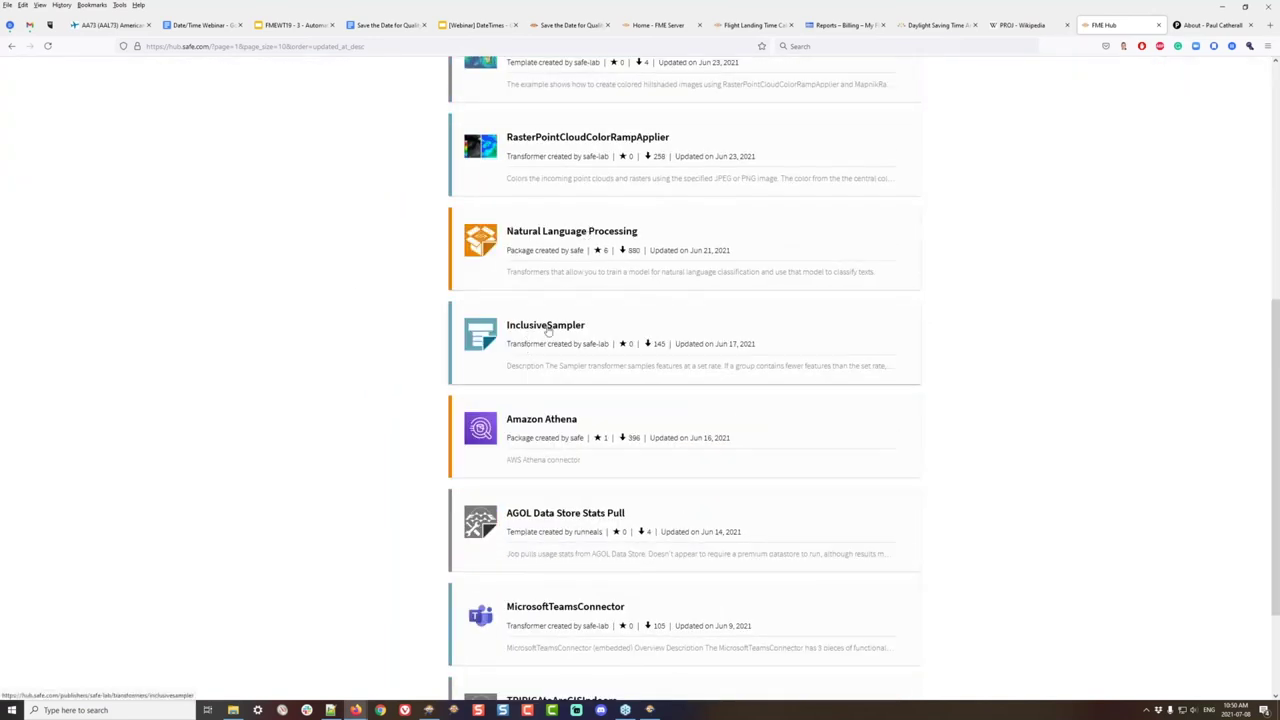
pyautogui.scroll(-2, 731, 440)
pyautogui.scroll(2, 731, 440)
pyautogui.scroll(5, 731, 440)
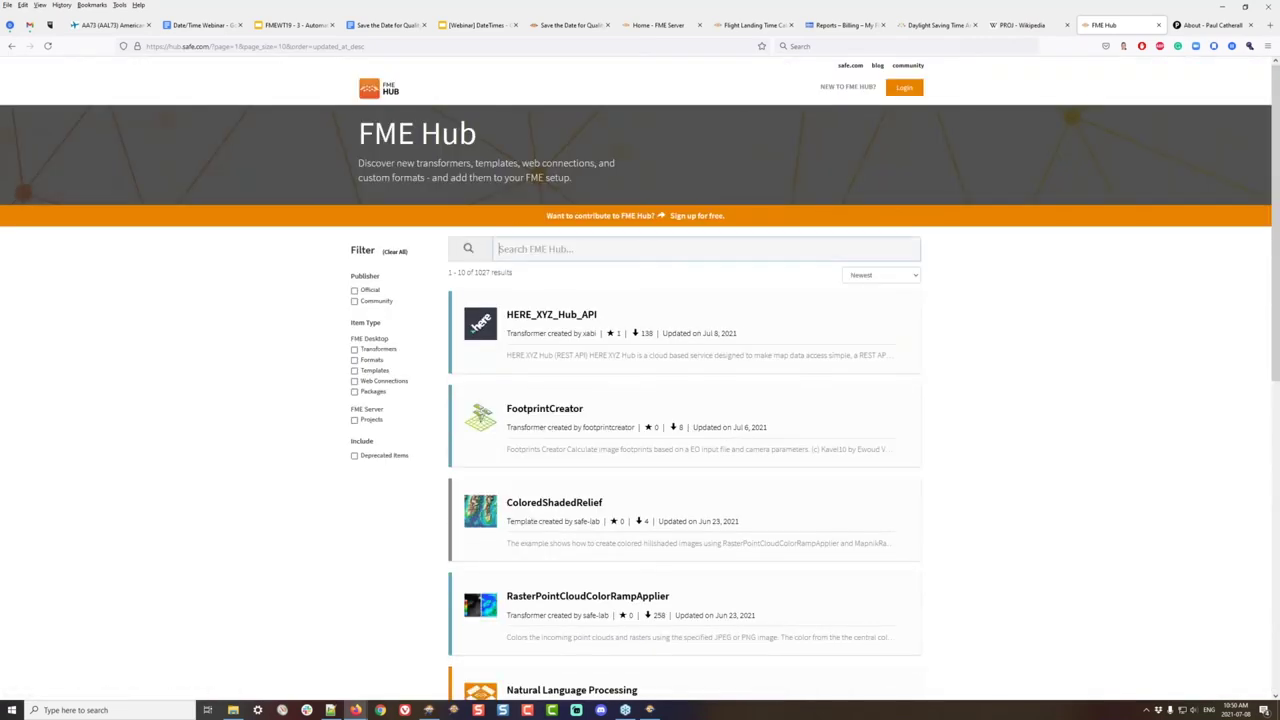
# Search FME Hub for "date" and look through the first page of results
pyautogui.write('date')
pyautogui.press('Return')
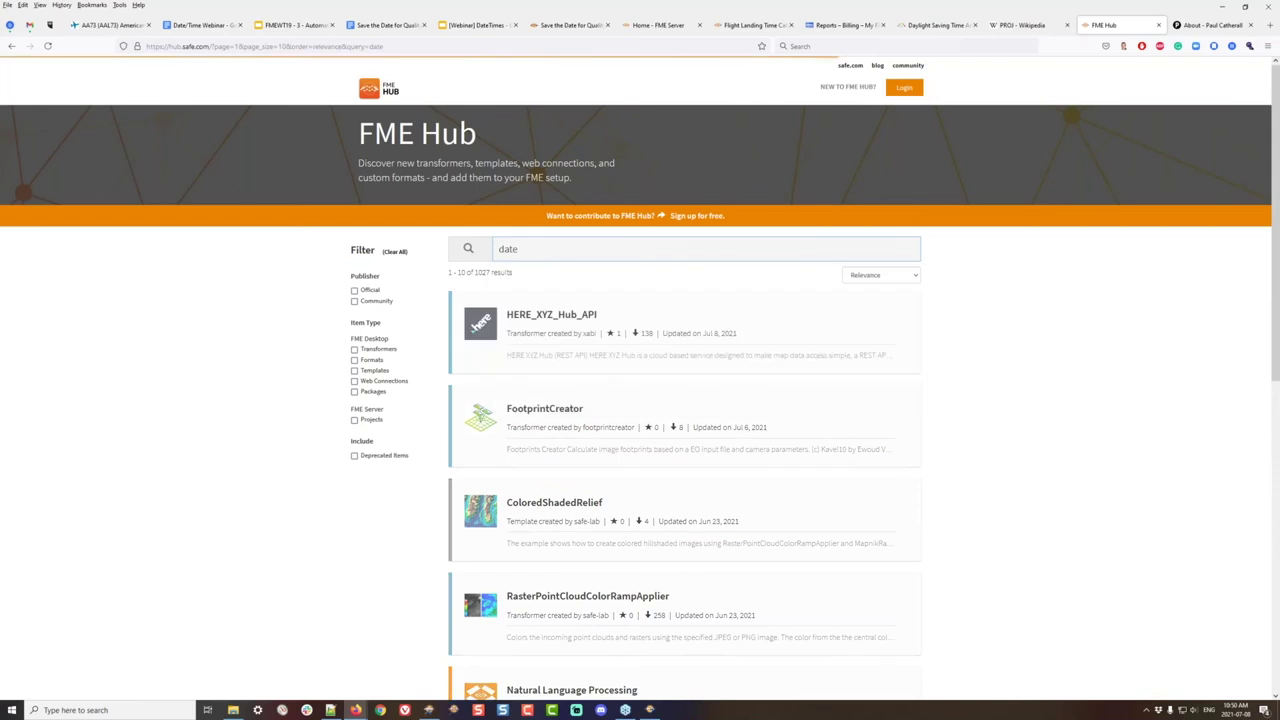
pyautogui.scroll(-5, 965, 440)
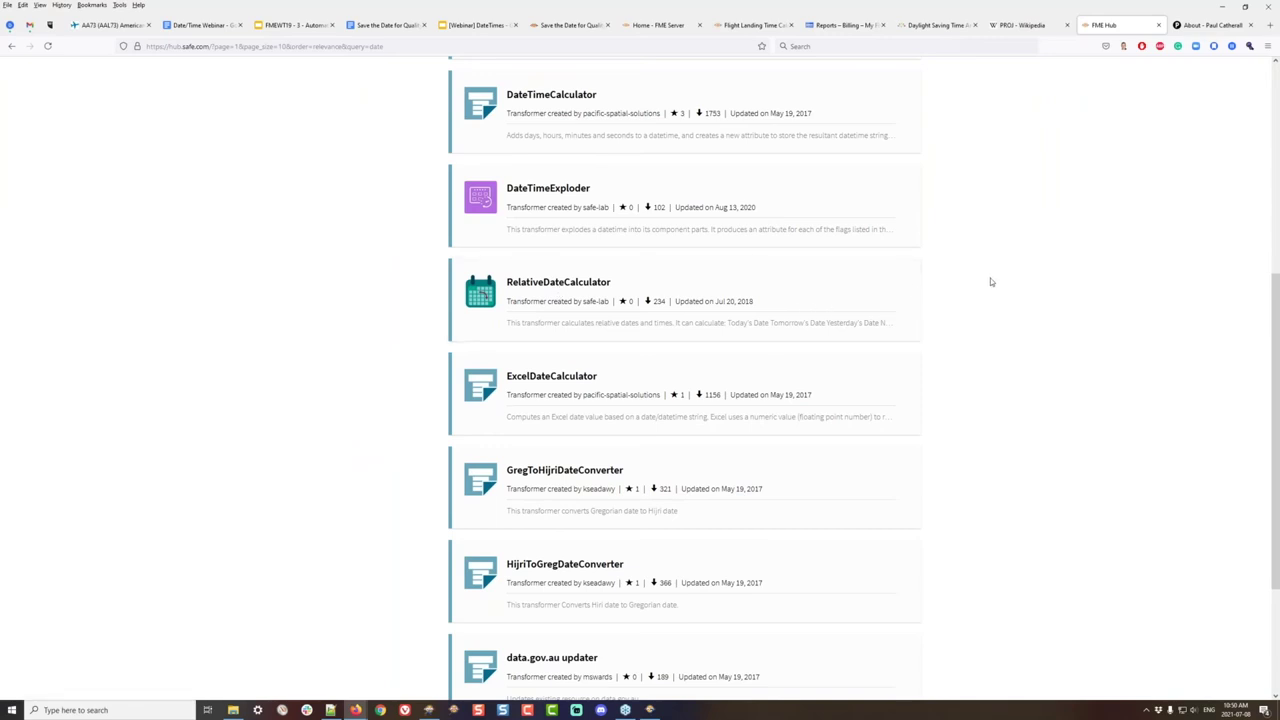
pyautogui.scroll(-3, 990, 281)
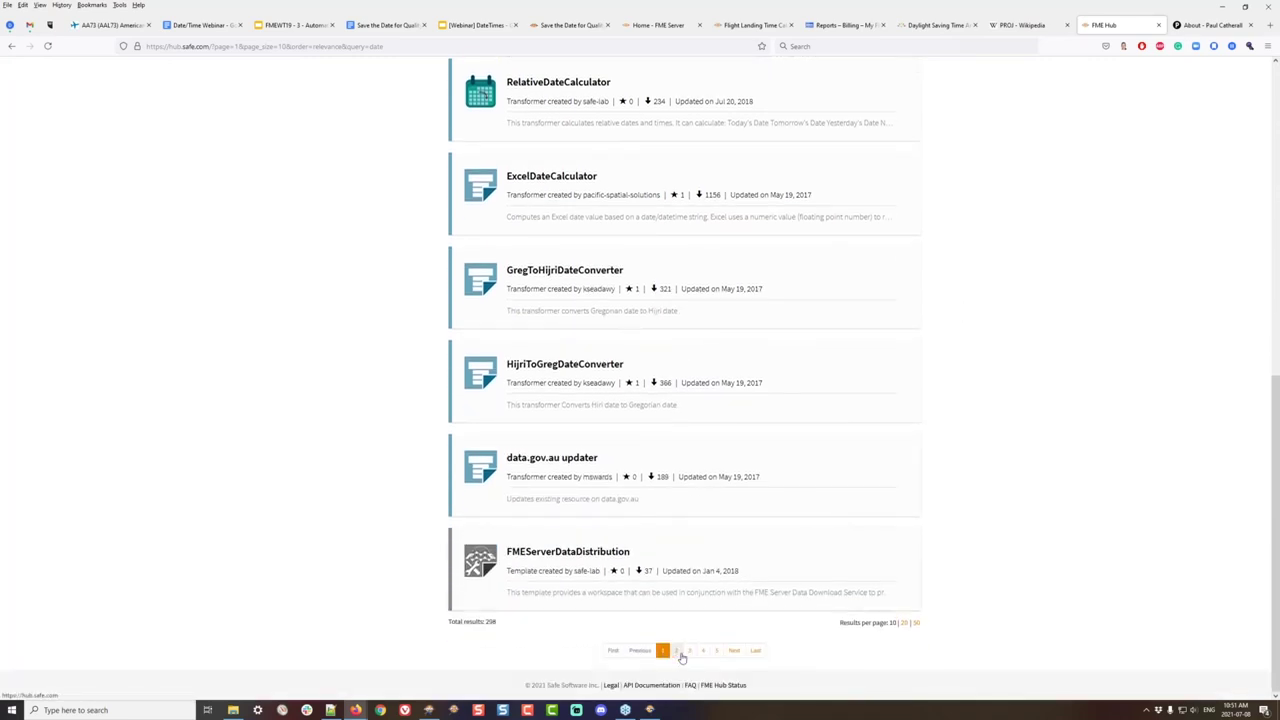
pyautogui.scroll(10, 538, 253)
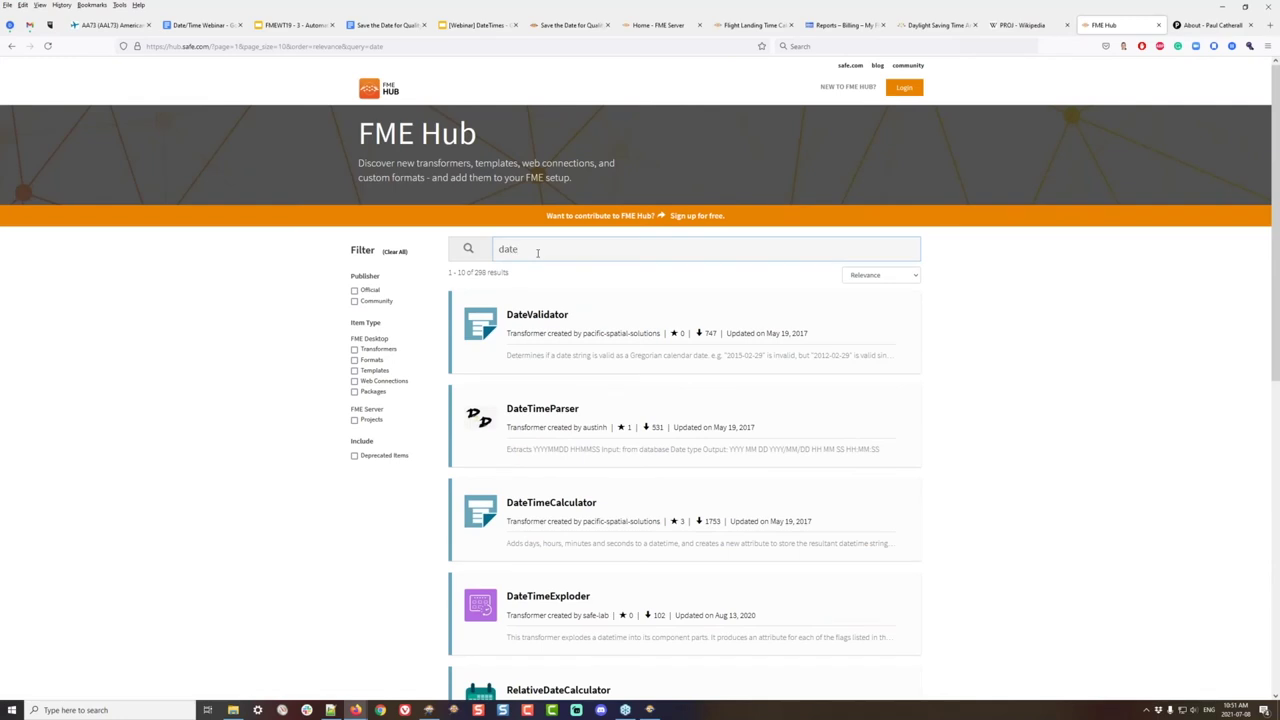
# Extend the FME Hub search to "datetime" and look through the matching transformers down to WorkingDaysCalculator
pyautogui.write('me')
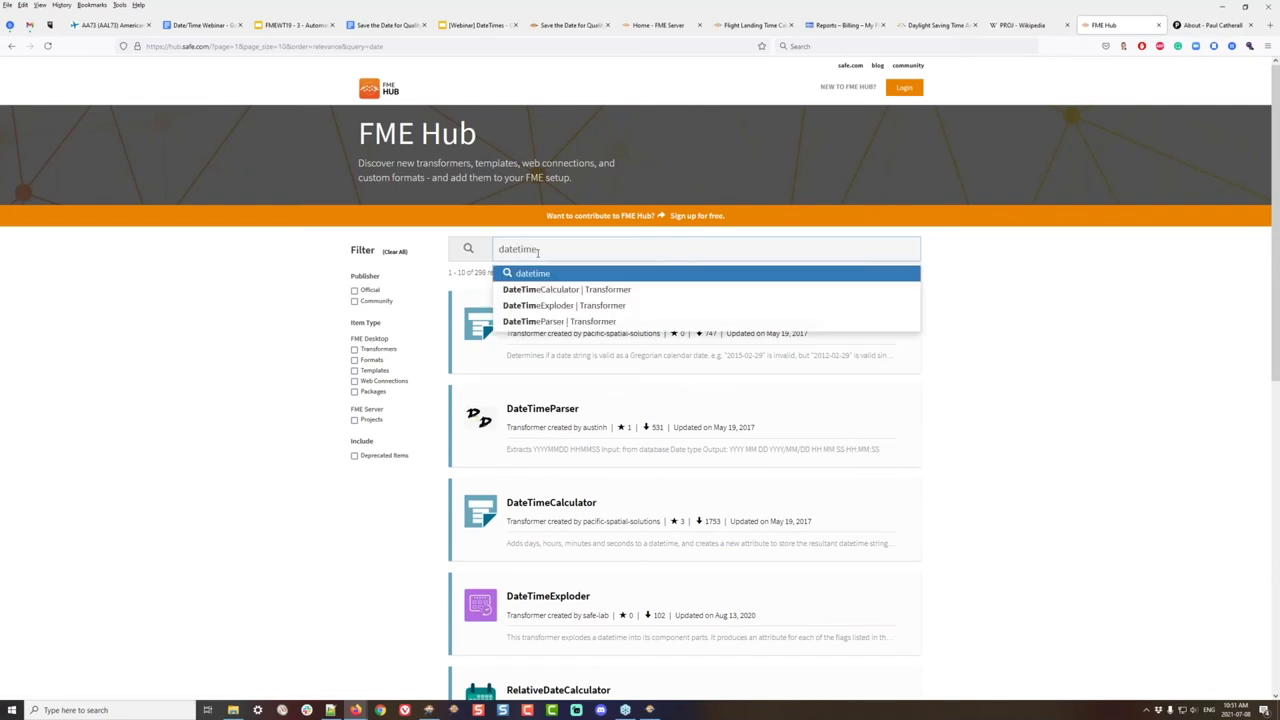
pyautogui.press('Return')
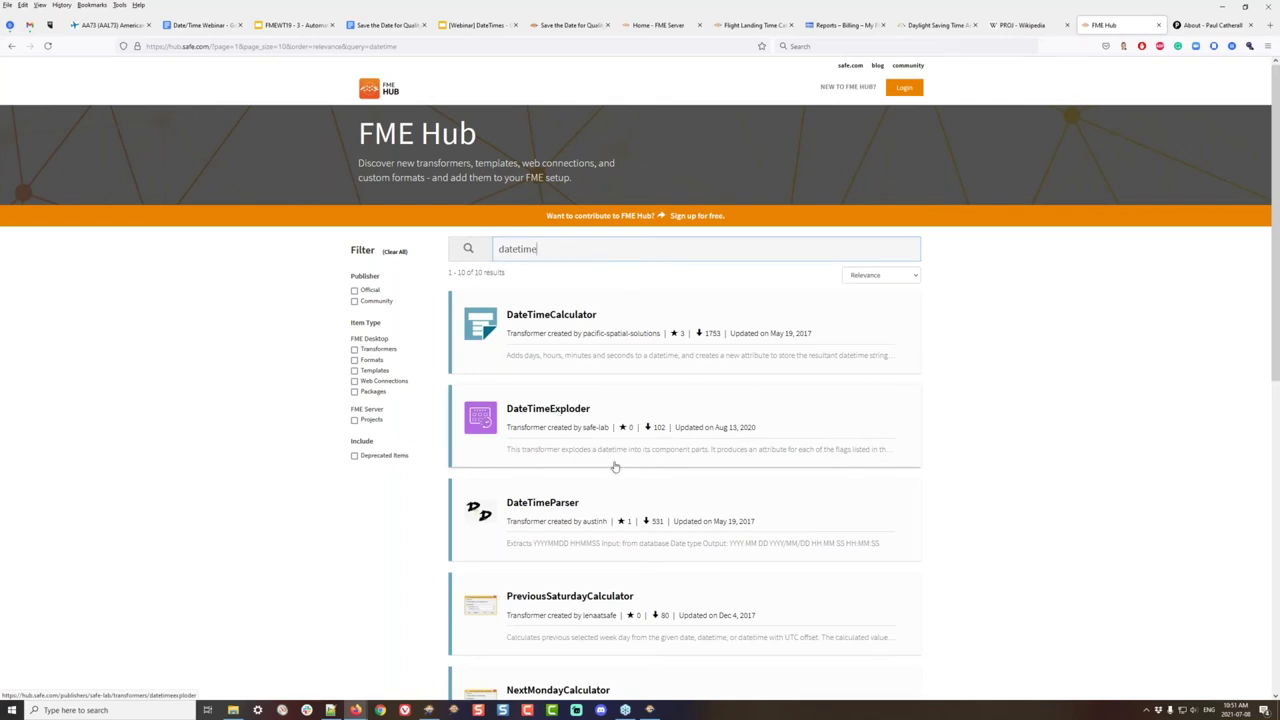
pyautogui.scroll(-3, 683, 524)
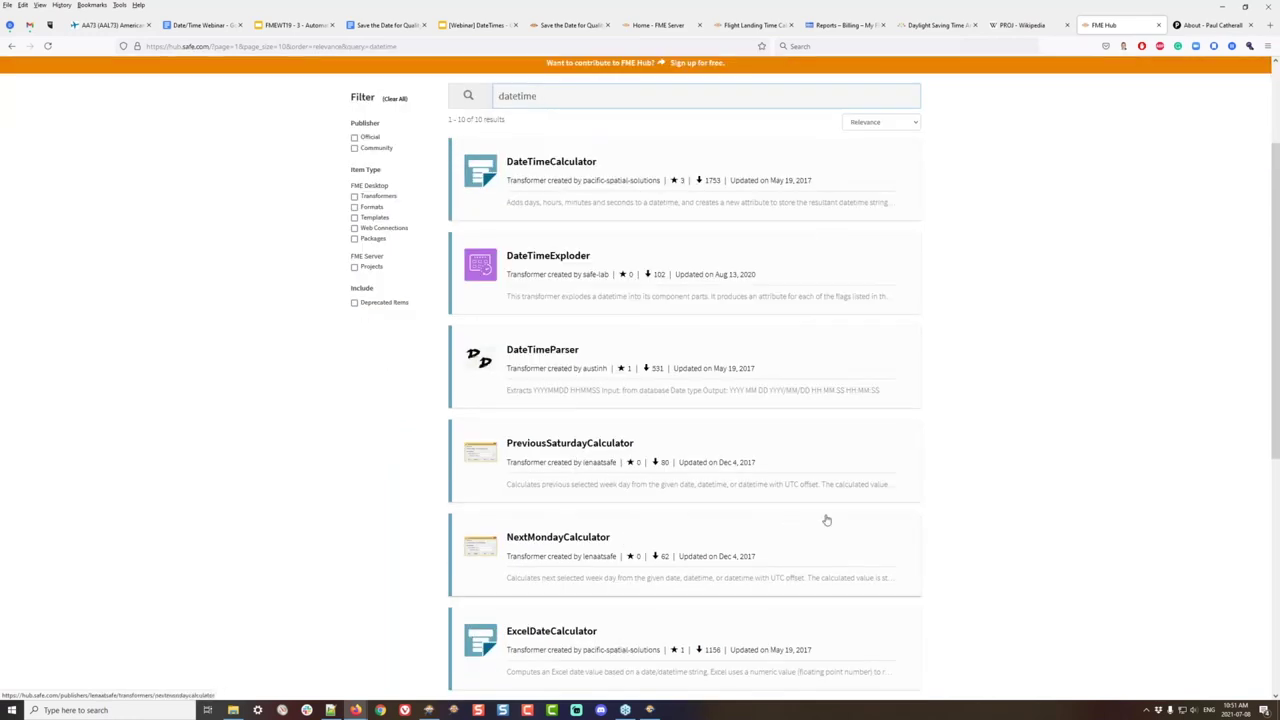
pyautogui.scroll(-5, 826, 520)
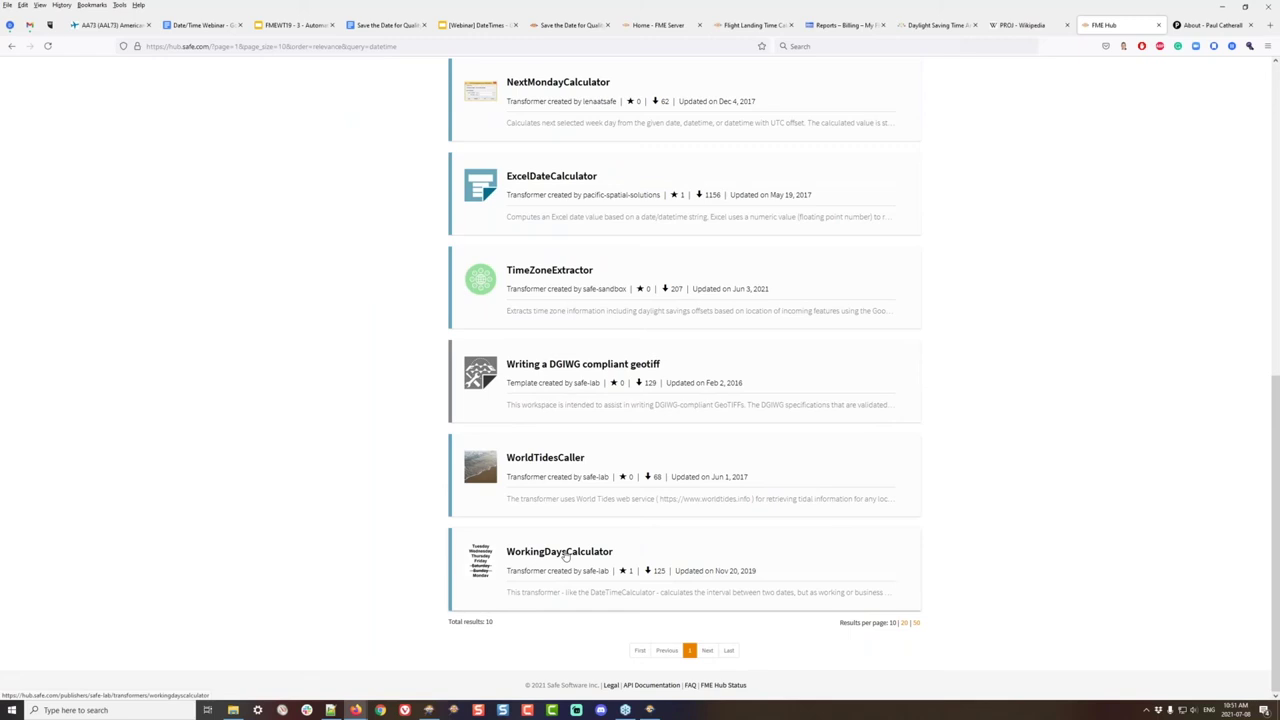
pyautogui.scroll(6, 565, 556)
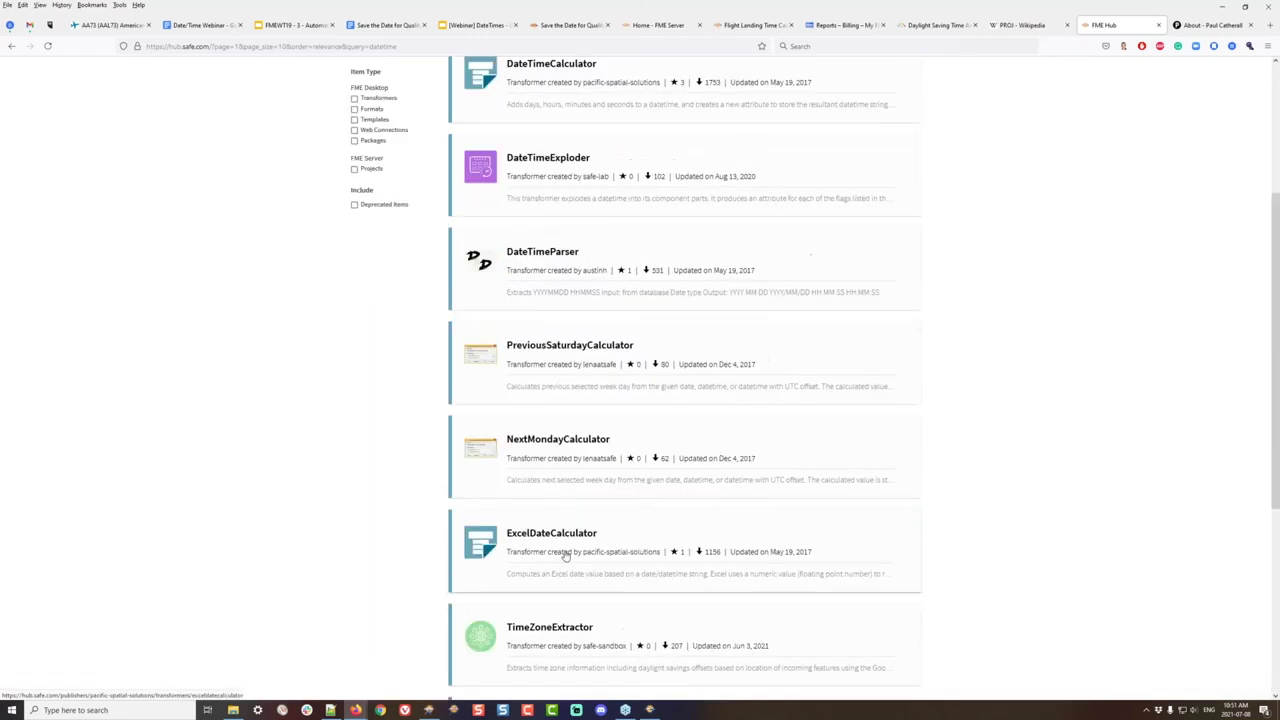
# Search FME Hub for "sundial", open the Sundial Calculator template and read through its description
pyautogui.doubleClick(519, 249)
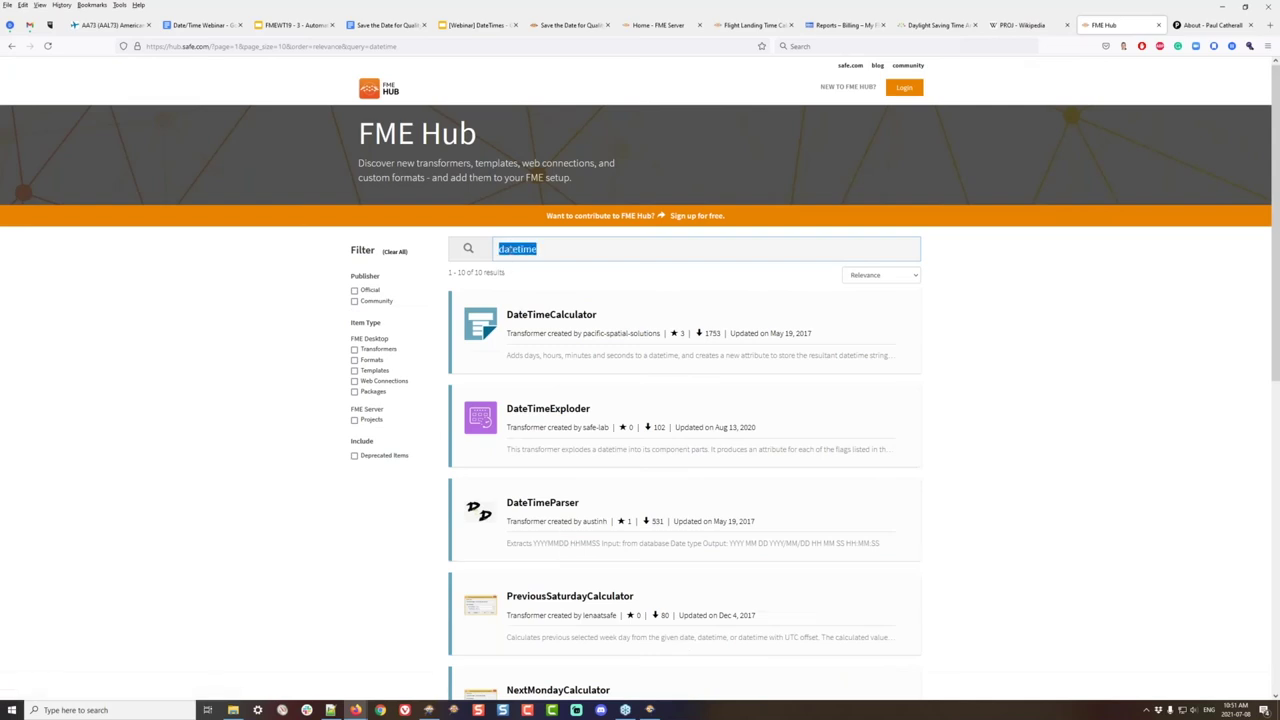
pyautogui.write('sundial')
pyautogui.click(530, 289)
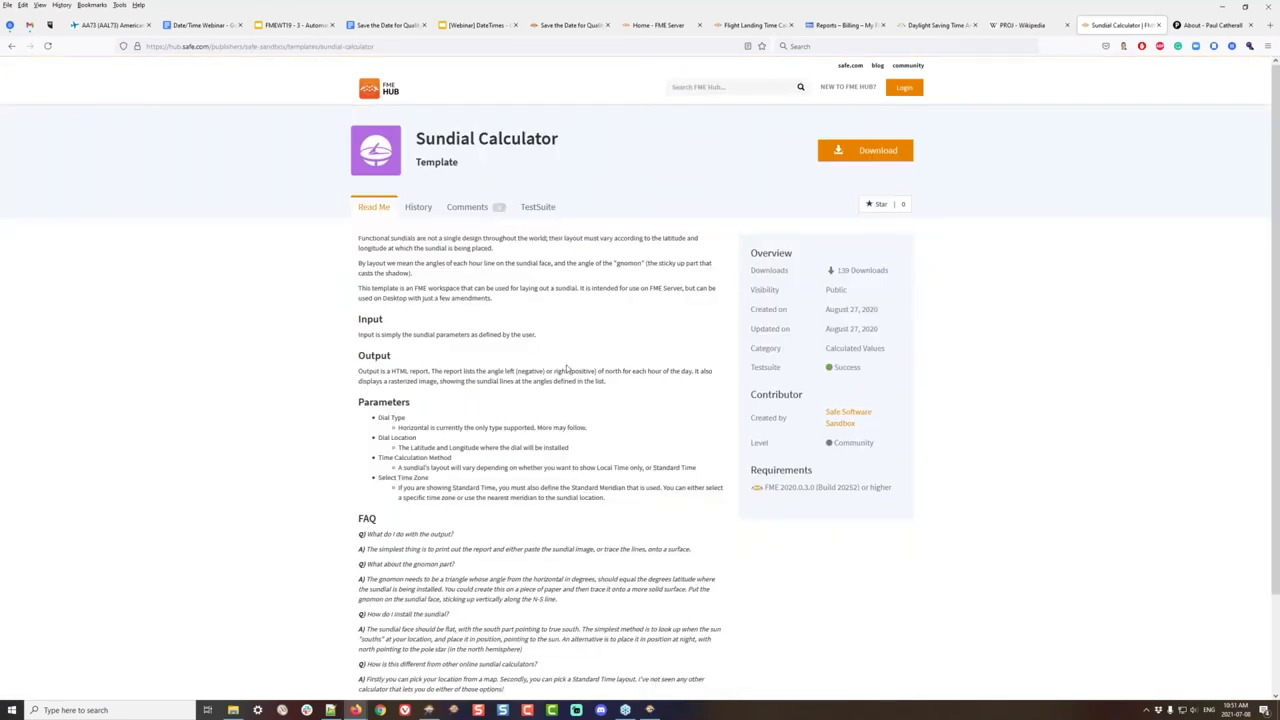
pyautogui.scroll(-3, 567, 368)
pyautogui.scroll(1, 567, 368)
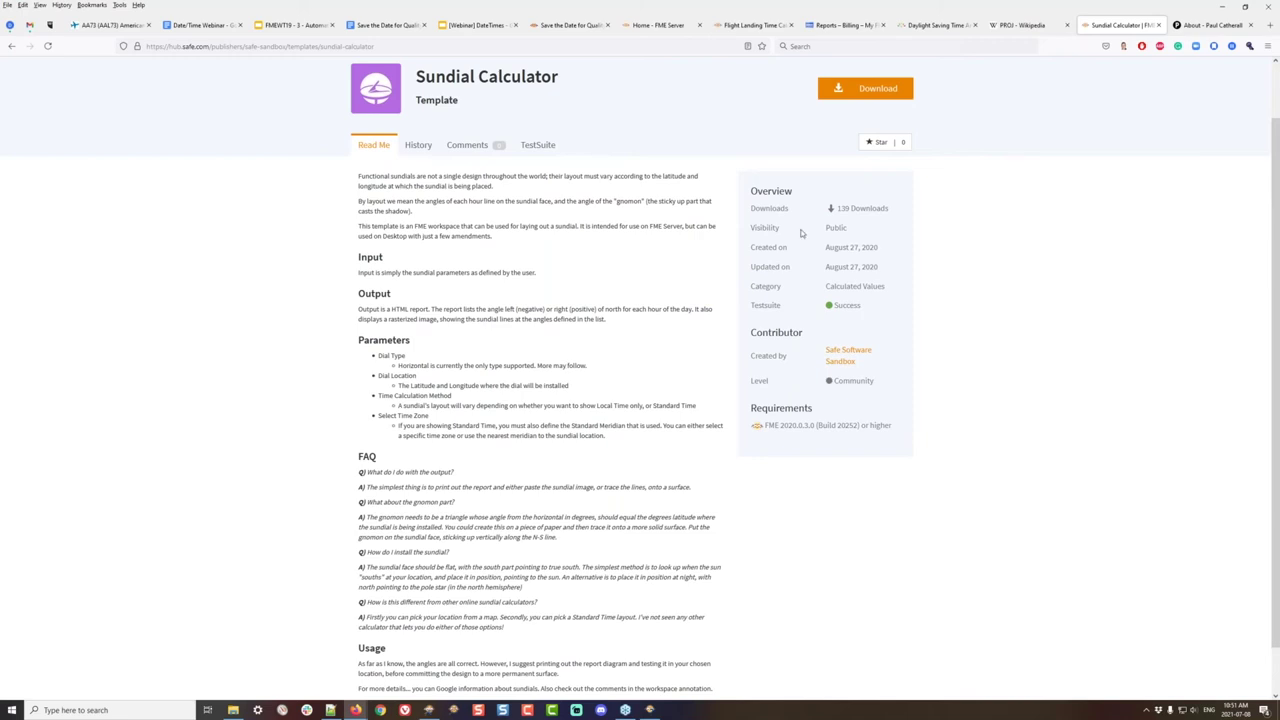
pyautogui.scroll(1, 801, 233)
# Switch back to FME Workbench and run the flight workspace with feature caching
pyautogui.hotkey('alt', 'Tab')
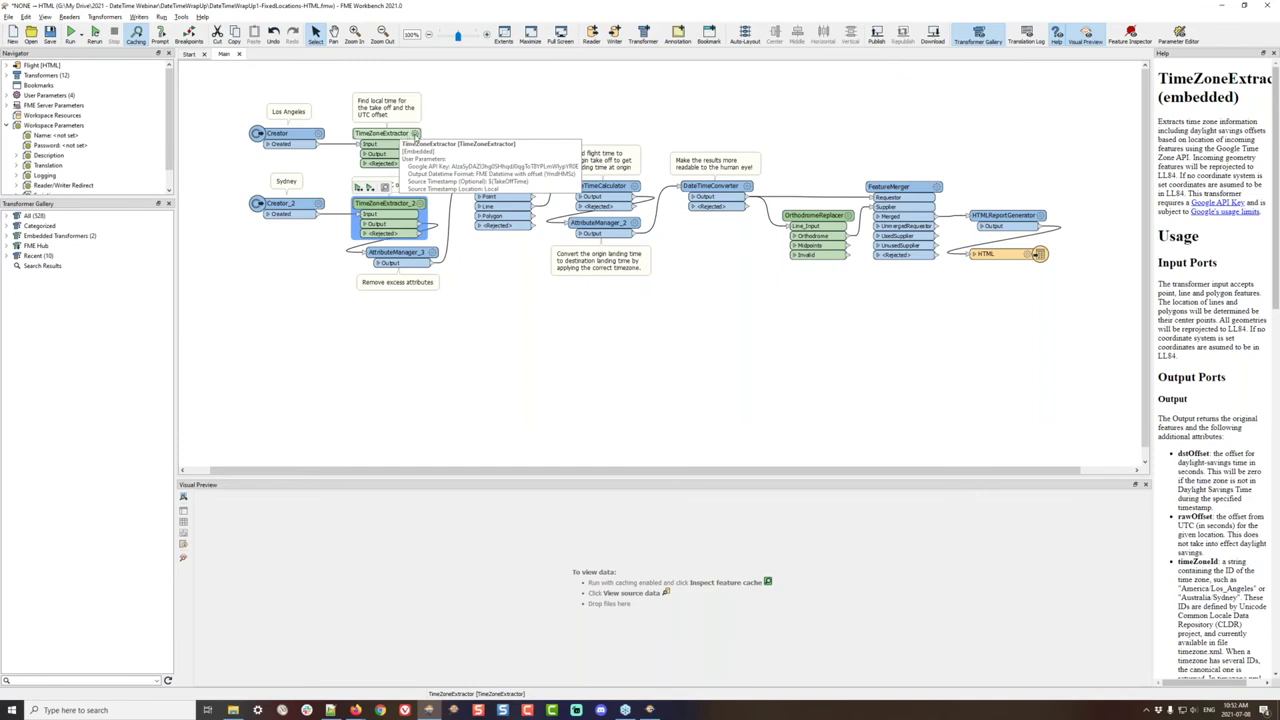
pyautogui.click(494, 115)
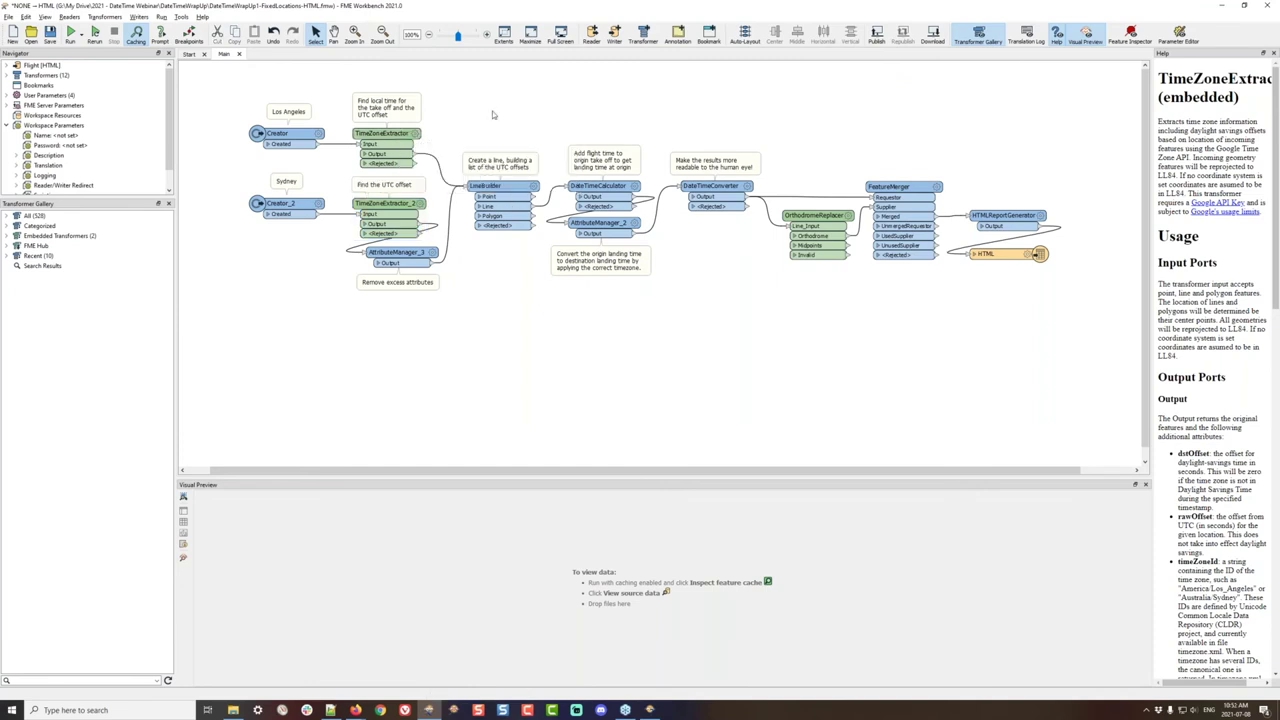
pyautogui.click(72, 37)
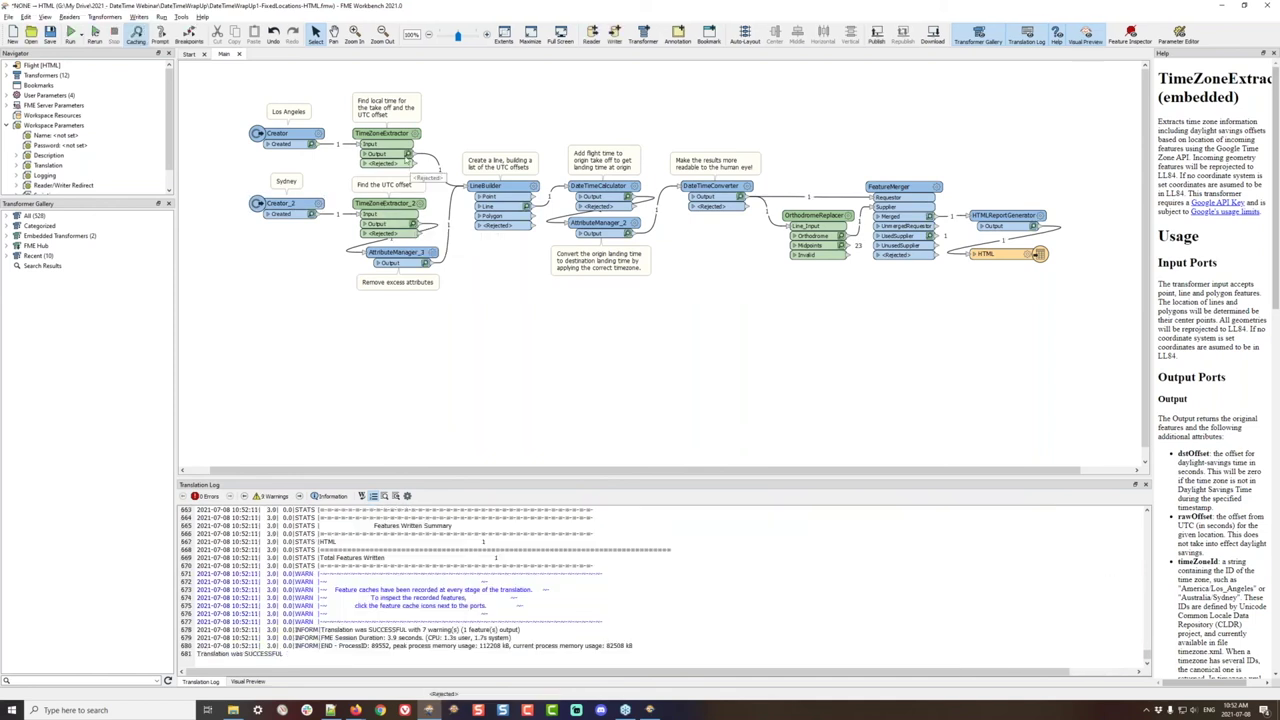
# Inspect the cached outputs of the Los Angeles and Sydney TimeZoneExtractors, viewing Sydney's rawOffset value on its own
pyautogui.click(407, 154)
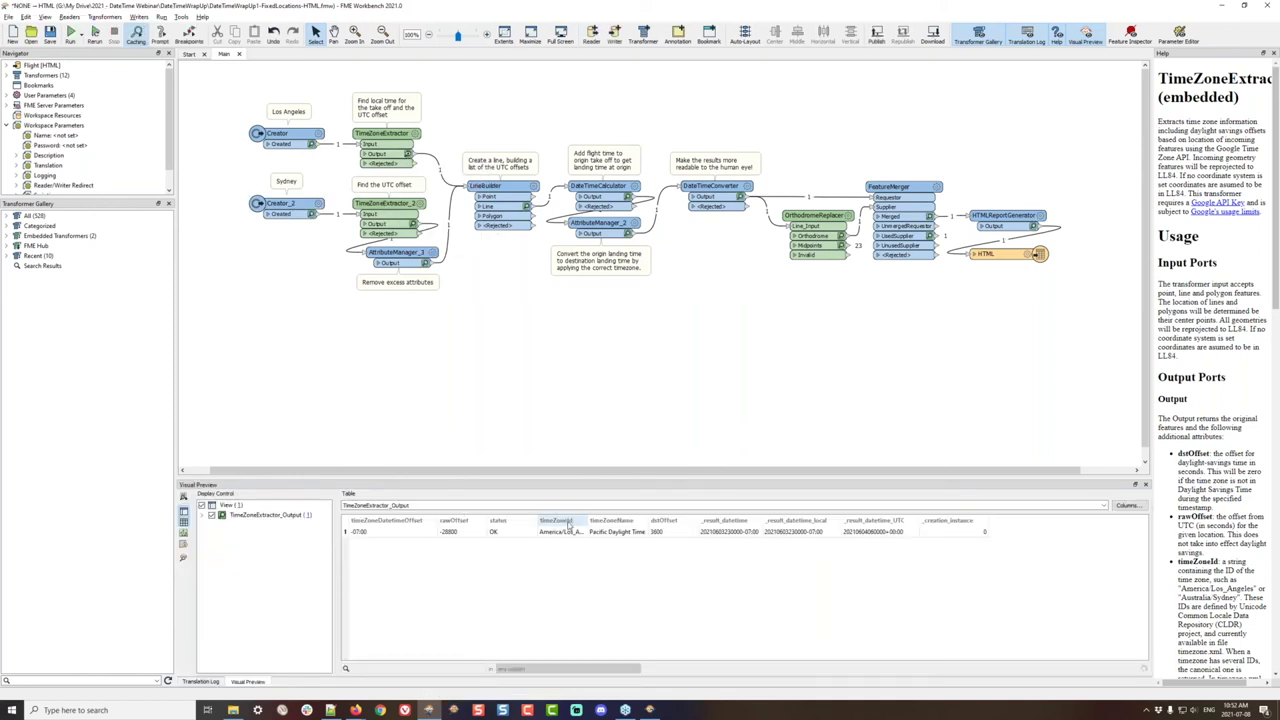
pyautogui.click(627, 533)
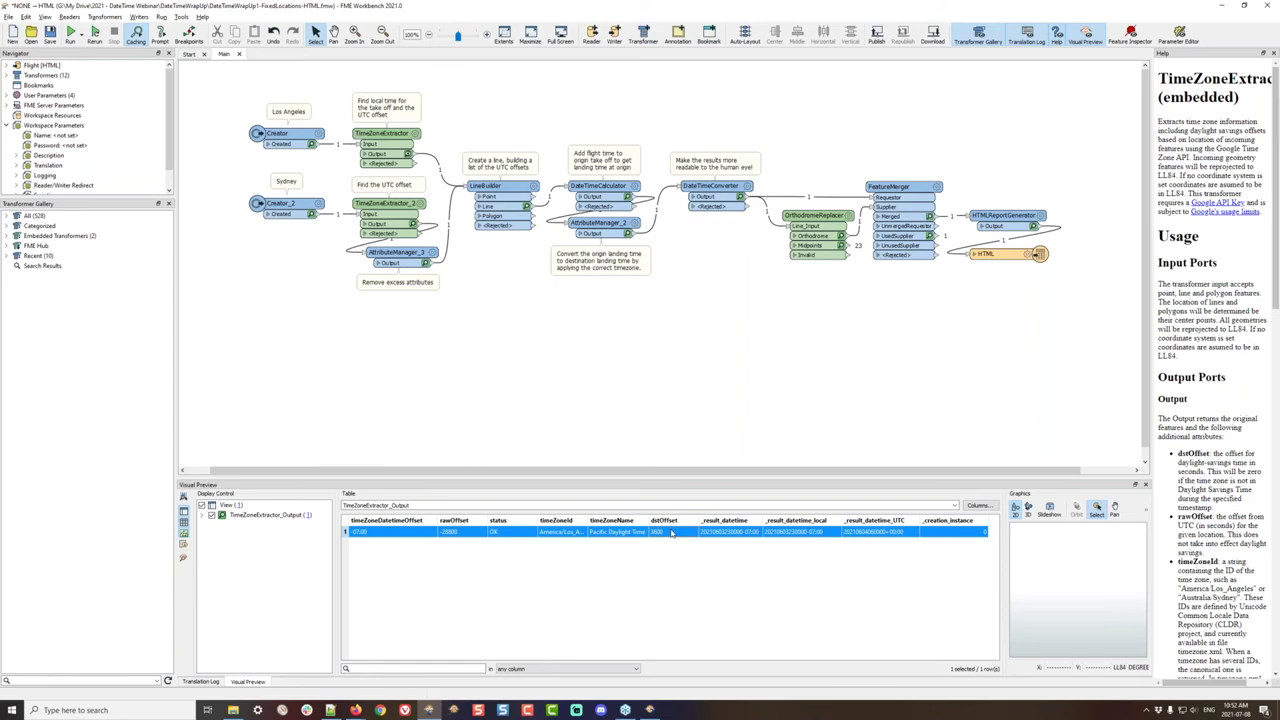
pyautogui.click(407, 223)
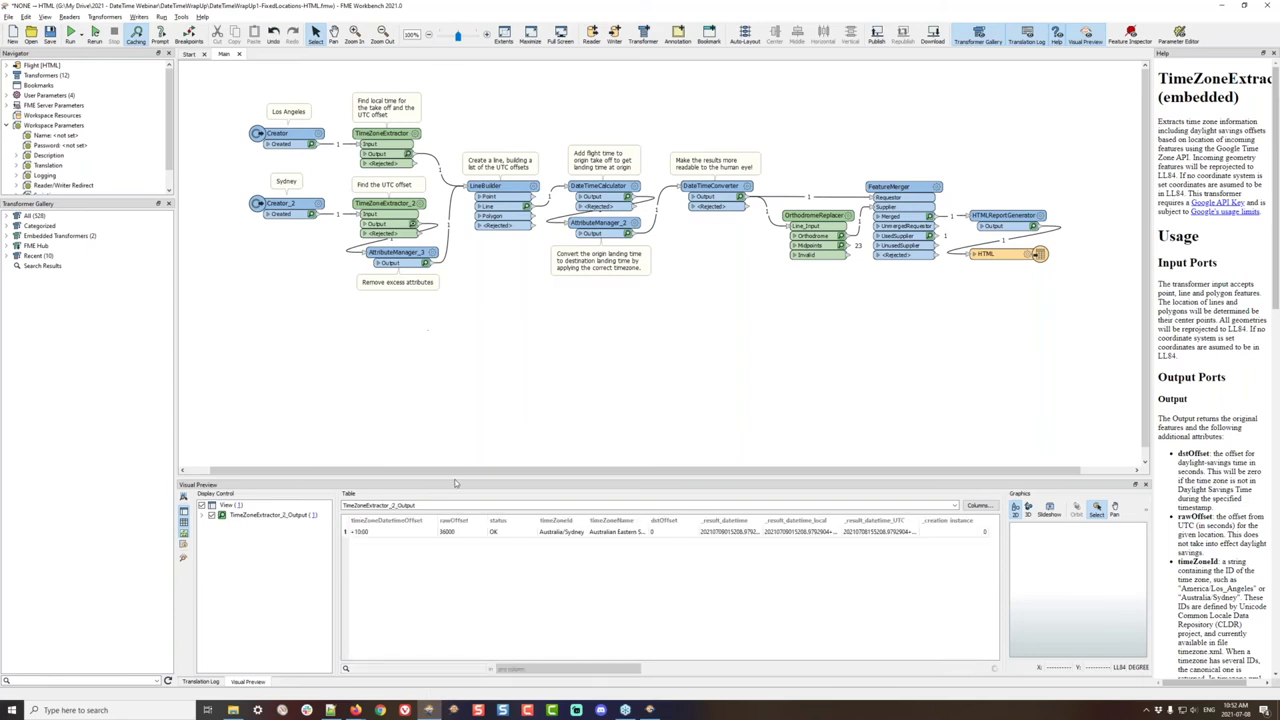
pyautogui.doubleClick(462, 535)
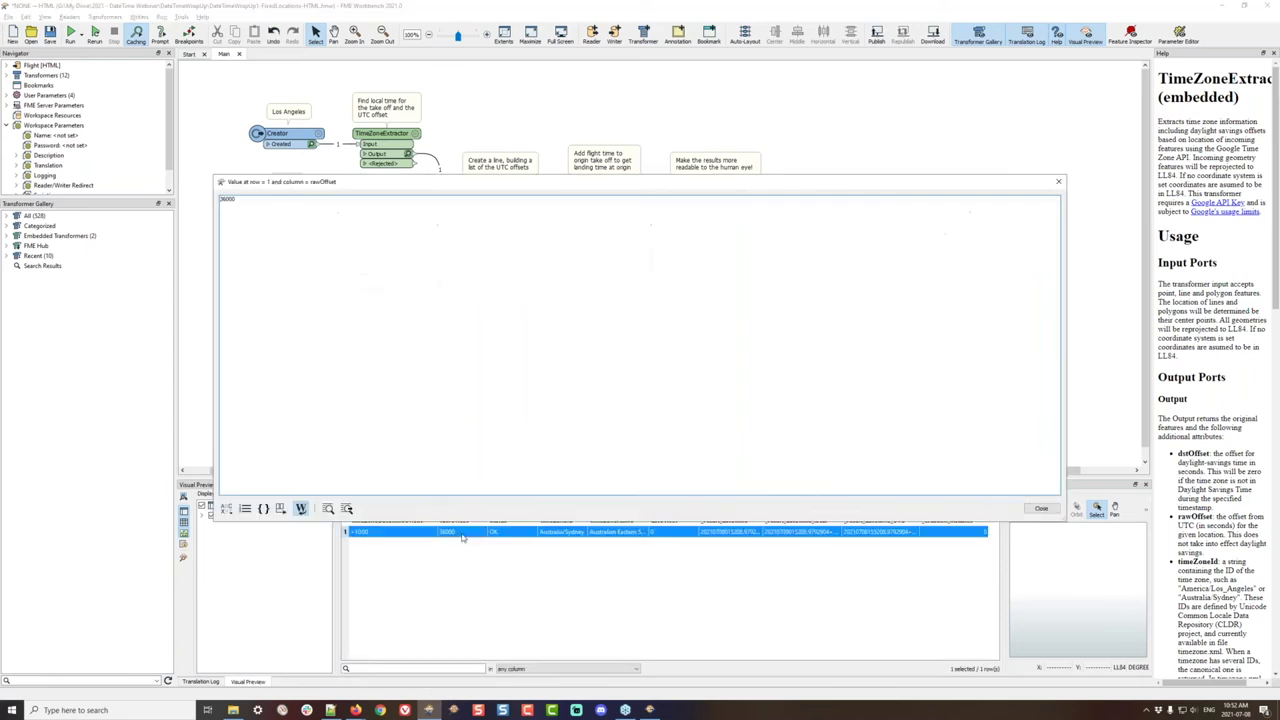
pyautogui.click(1041, 508)
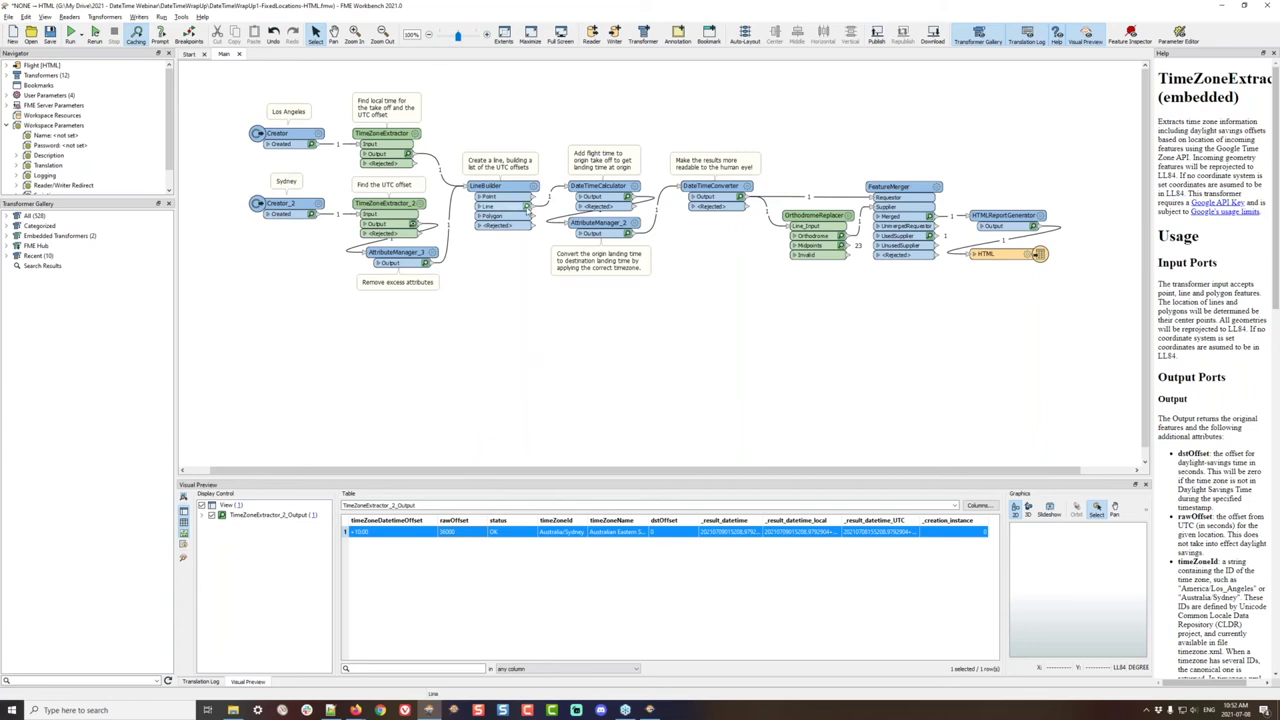
# Inspect the LineBuilder's cached Line output, and review the DateTimeCalculator's parameters without changing them
pyautogui.click(526, 207)
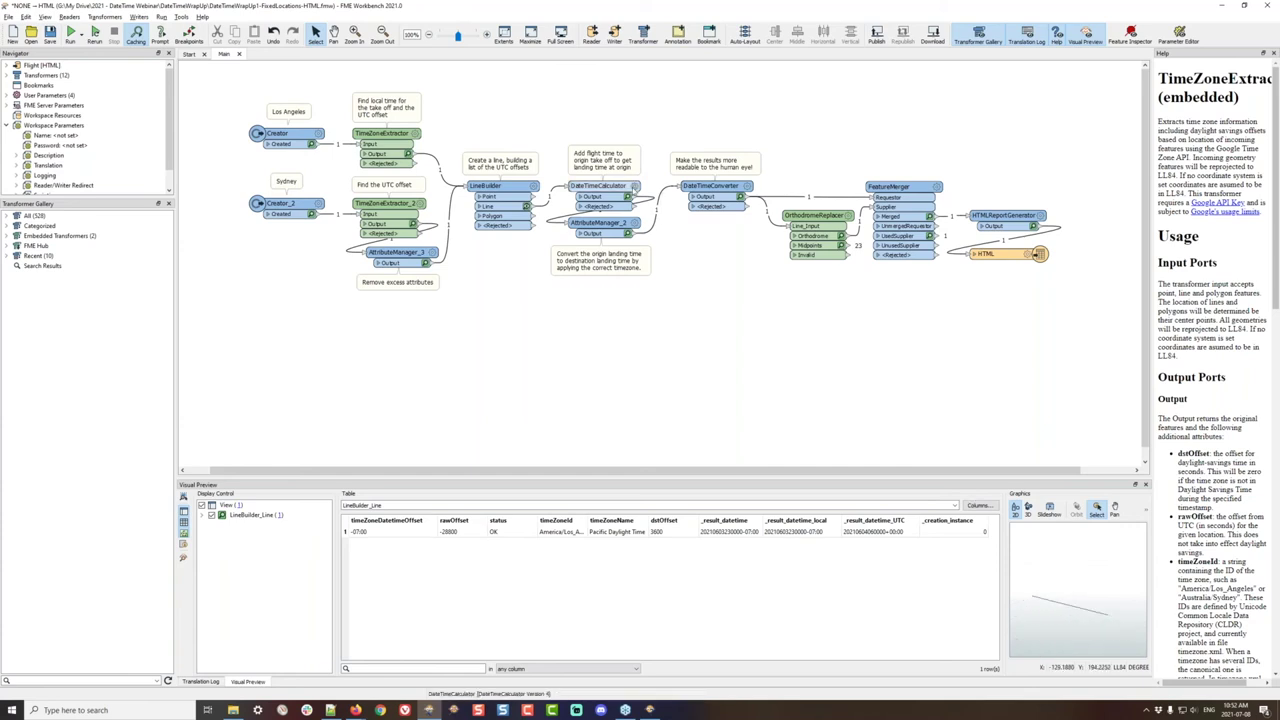
pyautogui.moveTo(633, 187)
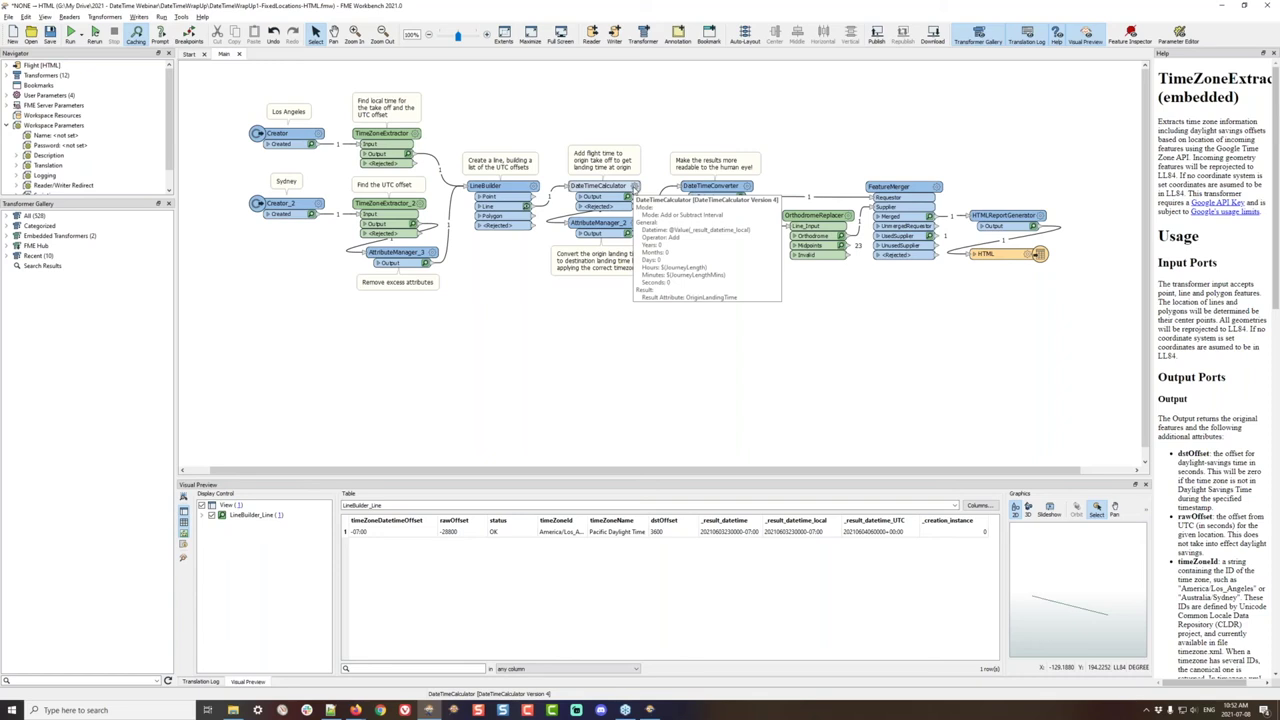
pyautogui.click(633, 187)
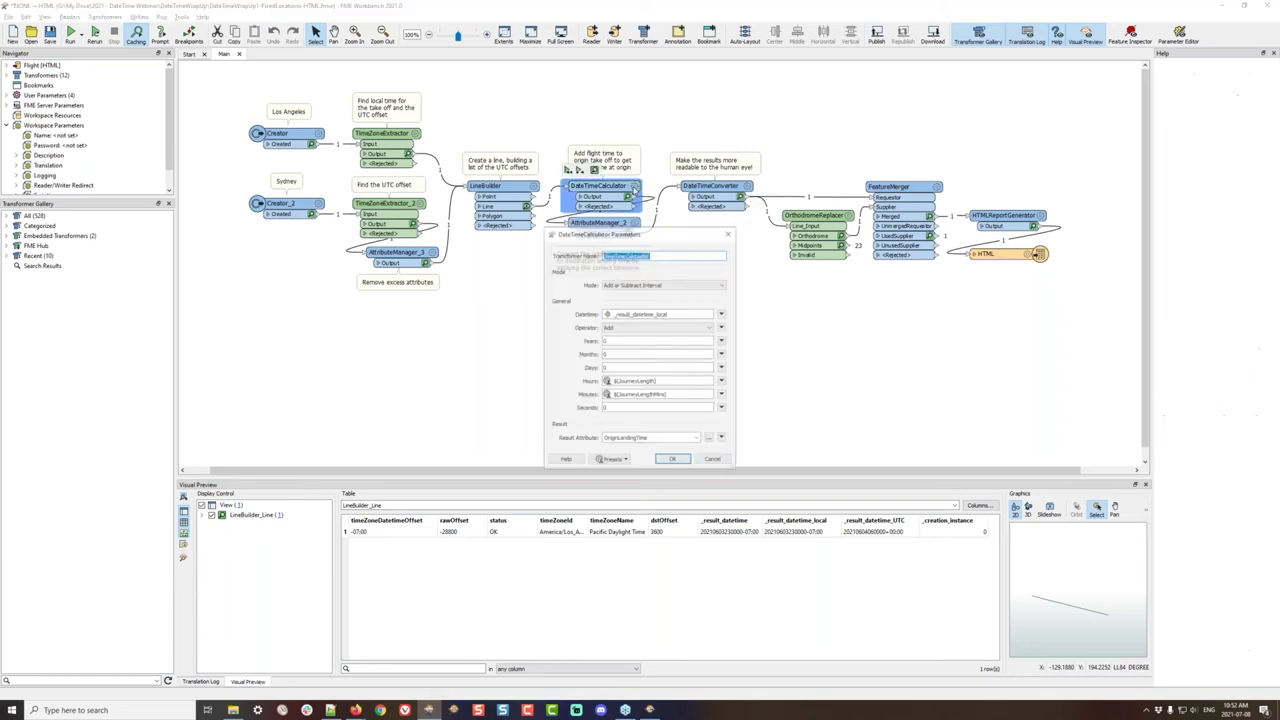
pyautogui.click(713, 460)
# Enable prompting for user parameters, start a run to check the prompted values, and cancel it
pyautogui.click(95, 36)
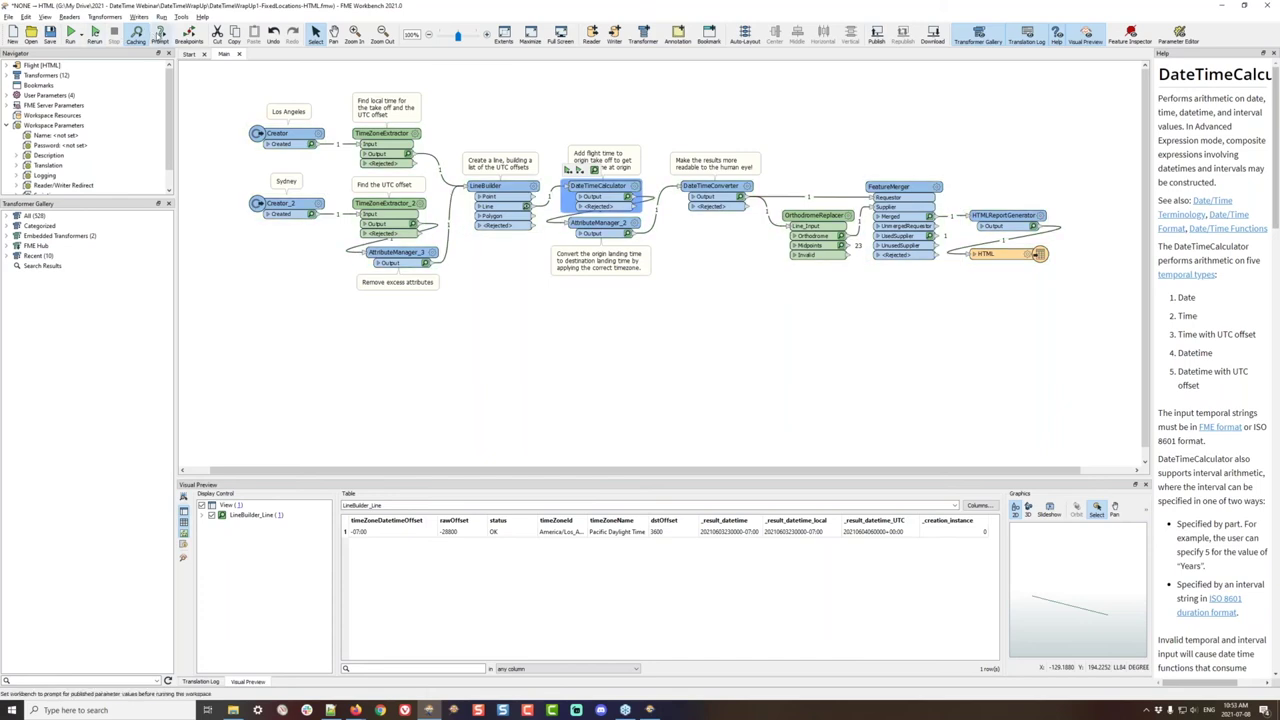
pyautogui.click(71, 35)
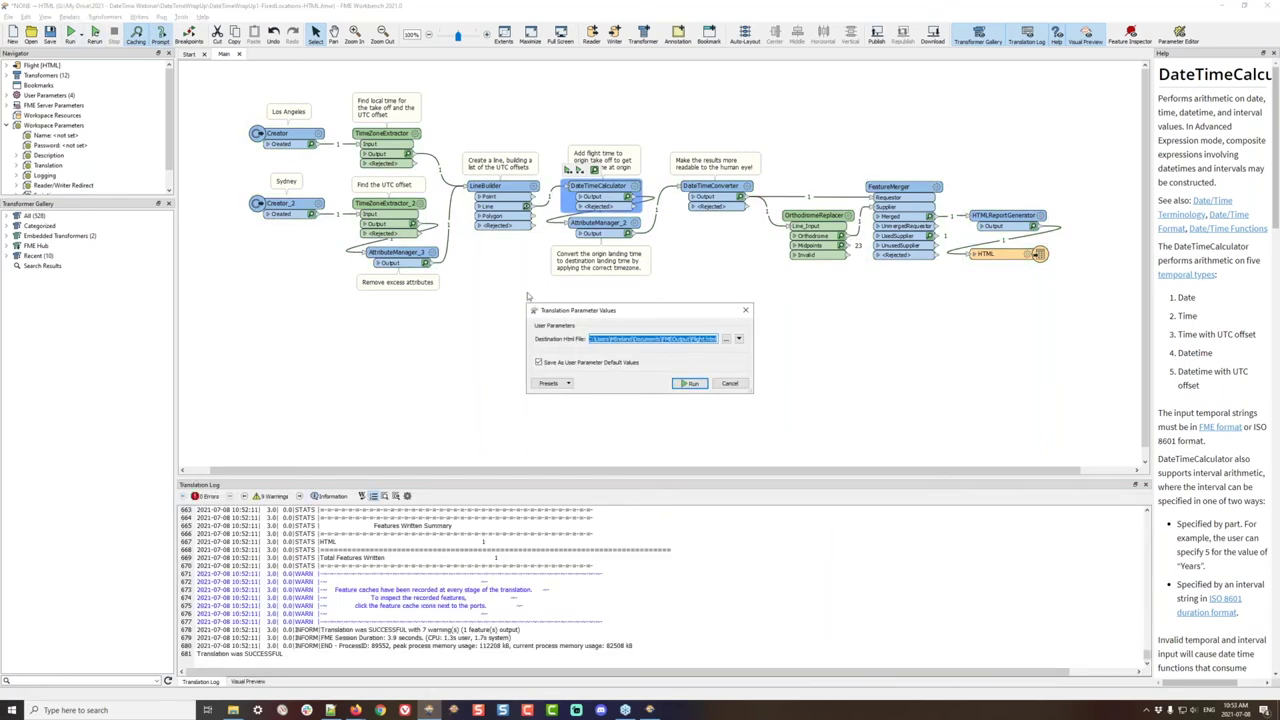
pyautogui.click(729, 383)
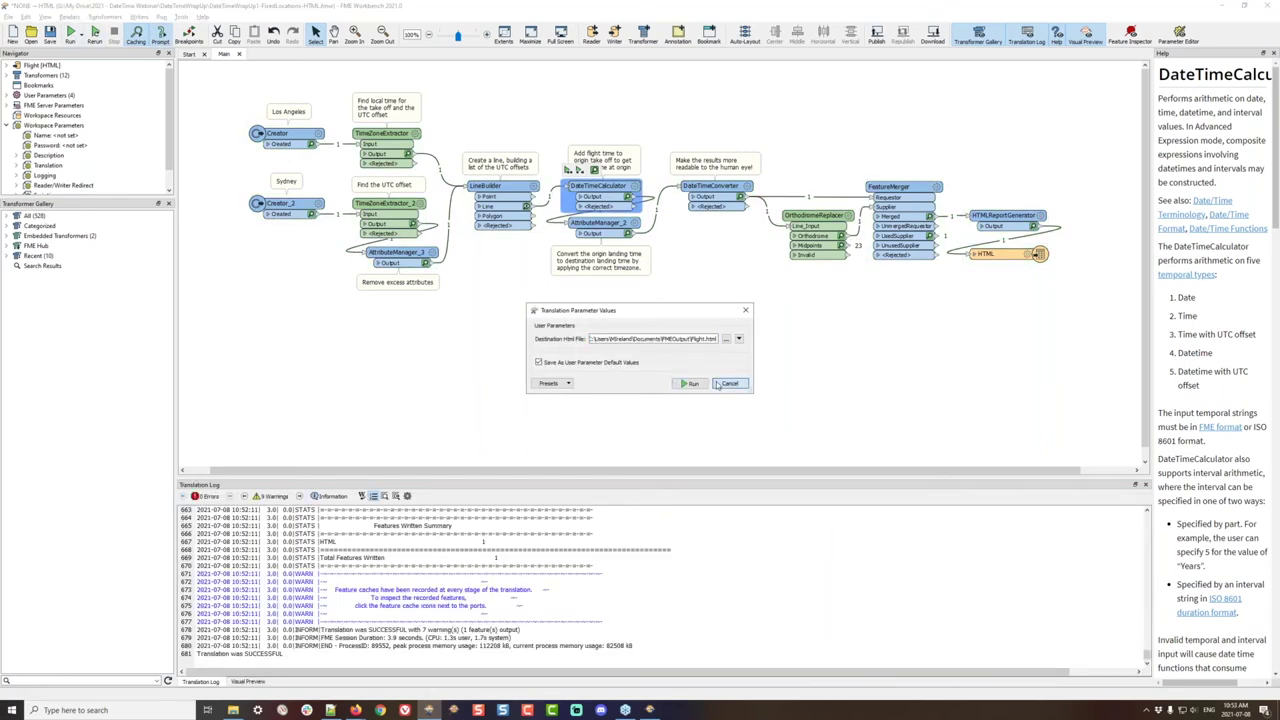
# Expand the workspace's user parameters, start a prompted run to view the takeoff and journey-length values, and cancel it
pyautogui.click(7, 95)
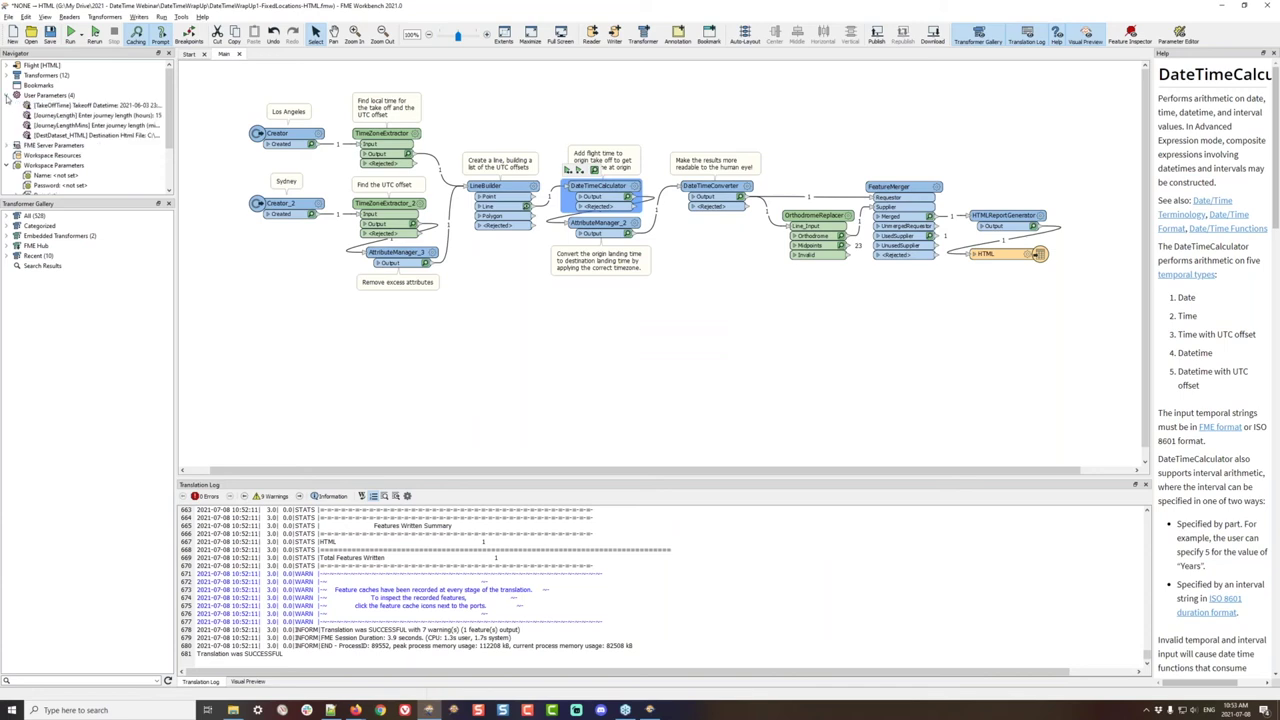
pyautogui.click(71, 35)
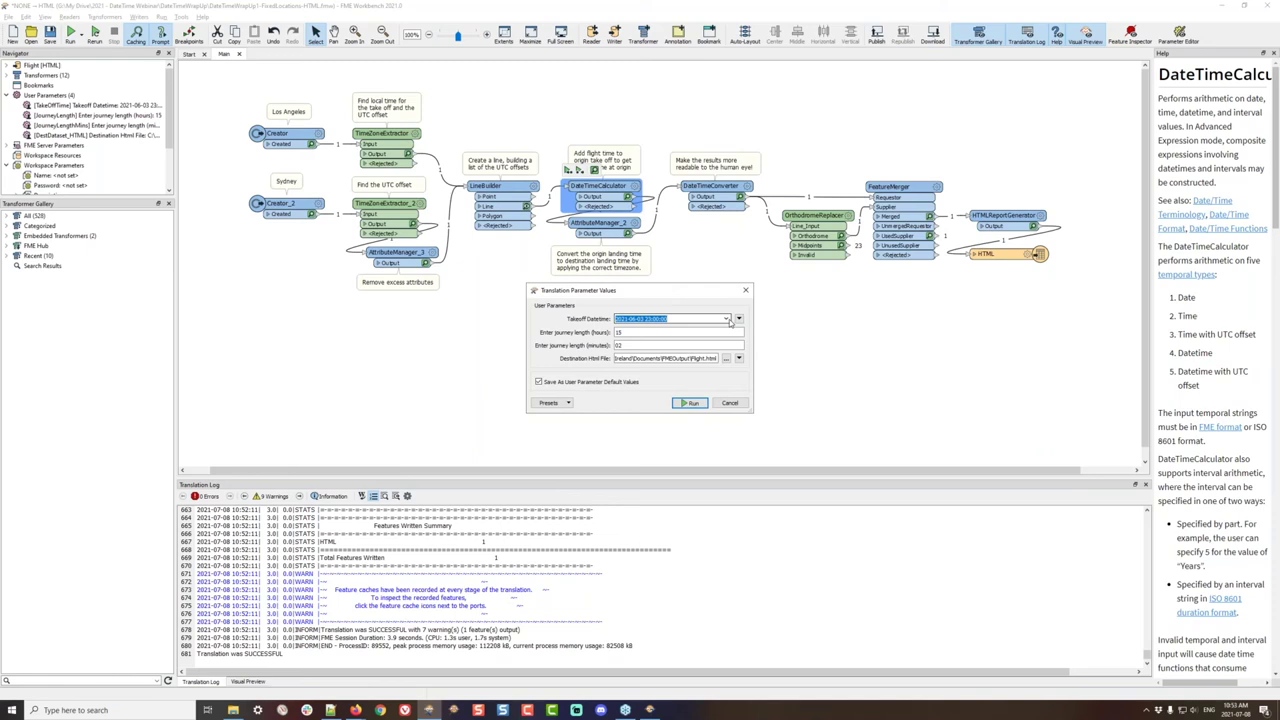
pyautogui.moveTo(645, 322)
pyautogui.click(730, 403)
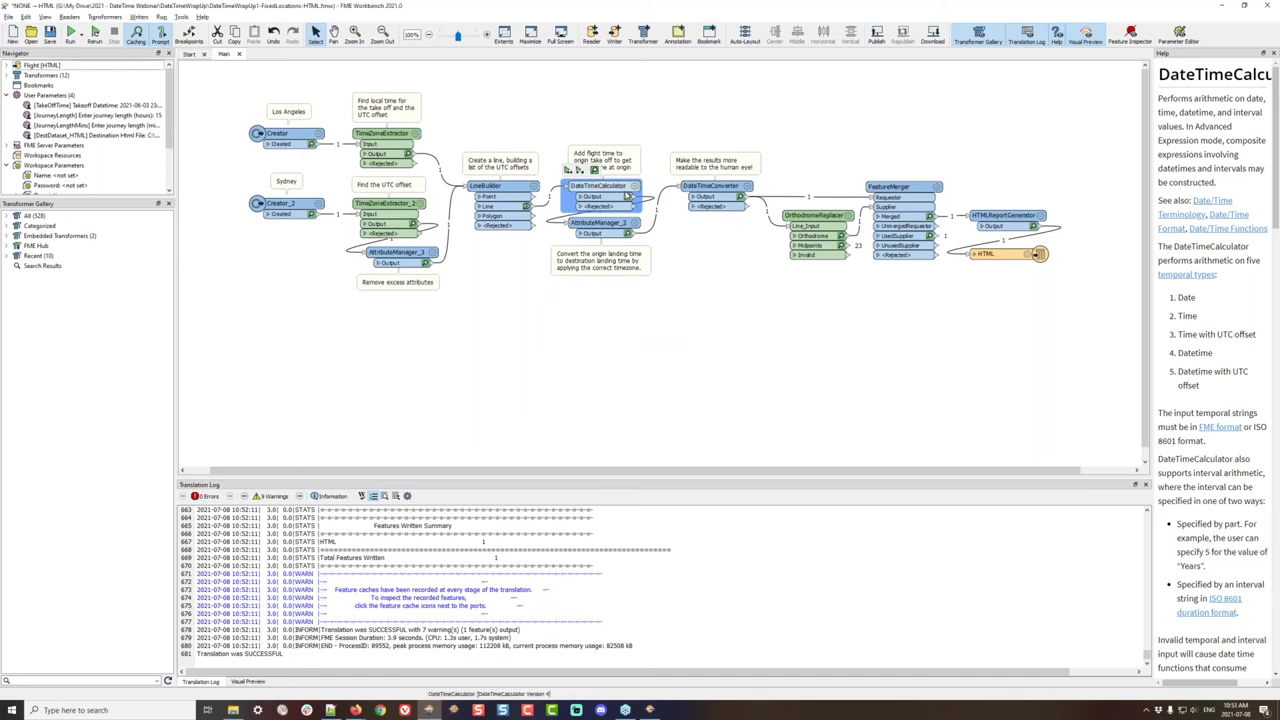
# Review how the DateTimeCalculator adds the journey-length parameters to the local takeoff time, leaving its settings as they are
pyautogui.moveTo(630, 192)
pyautogui.click(633, 187)
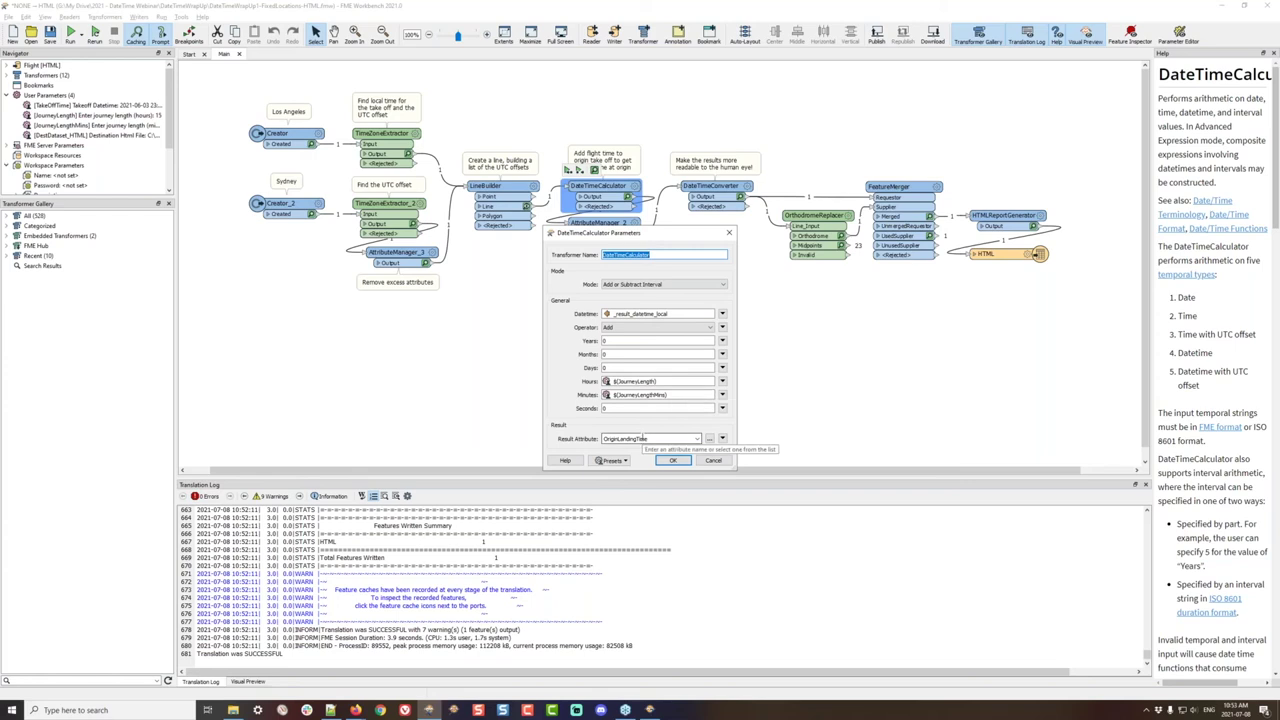
pyautogui.click(672, 460)
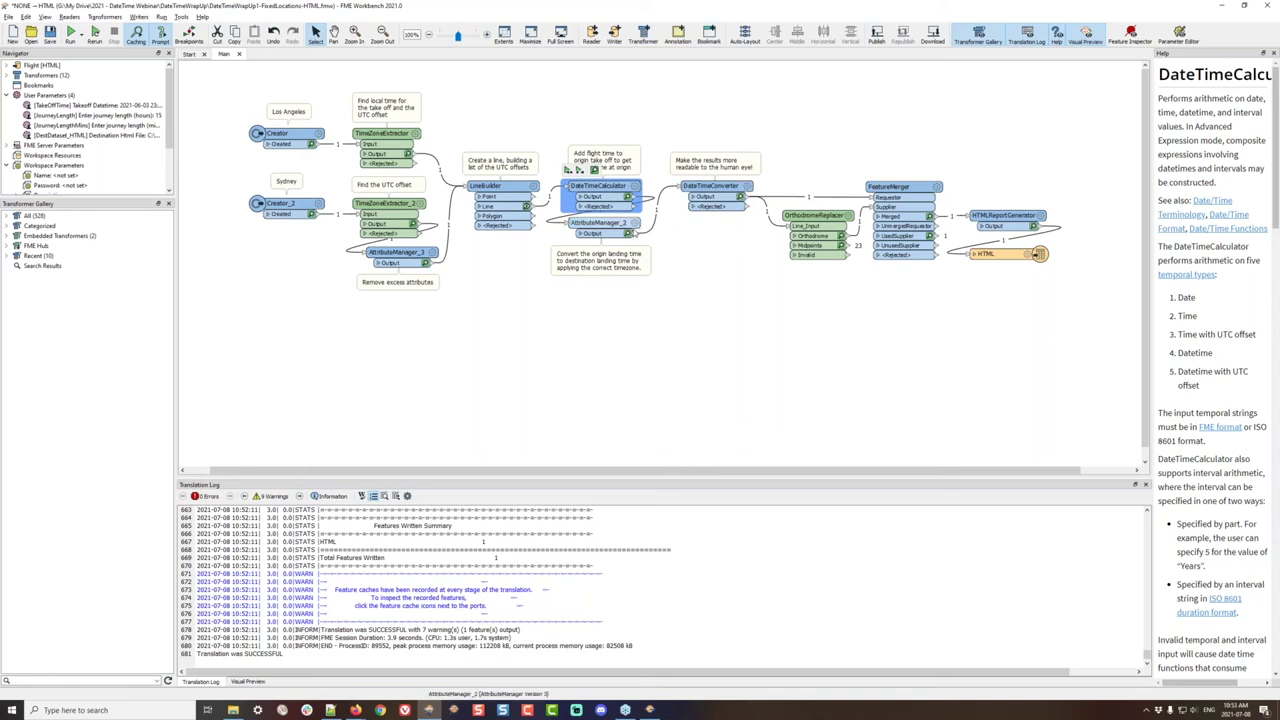
# Examine each part of AttributeManager_2's TimeZoneSet expression for DestinationLandingTime, and inspect the transformer's cached output record
pyautogui.doubleClick(632, 224)
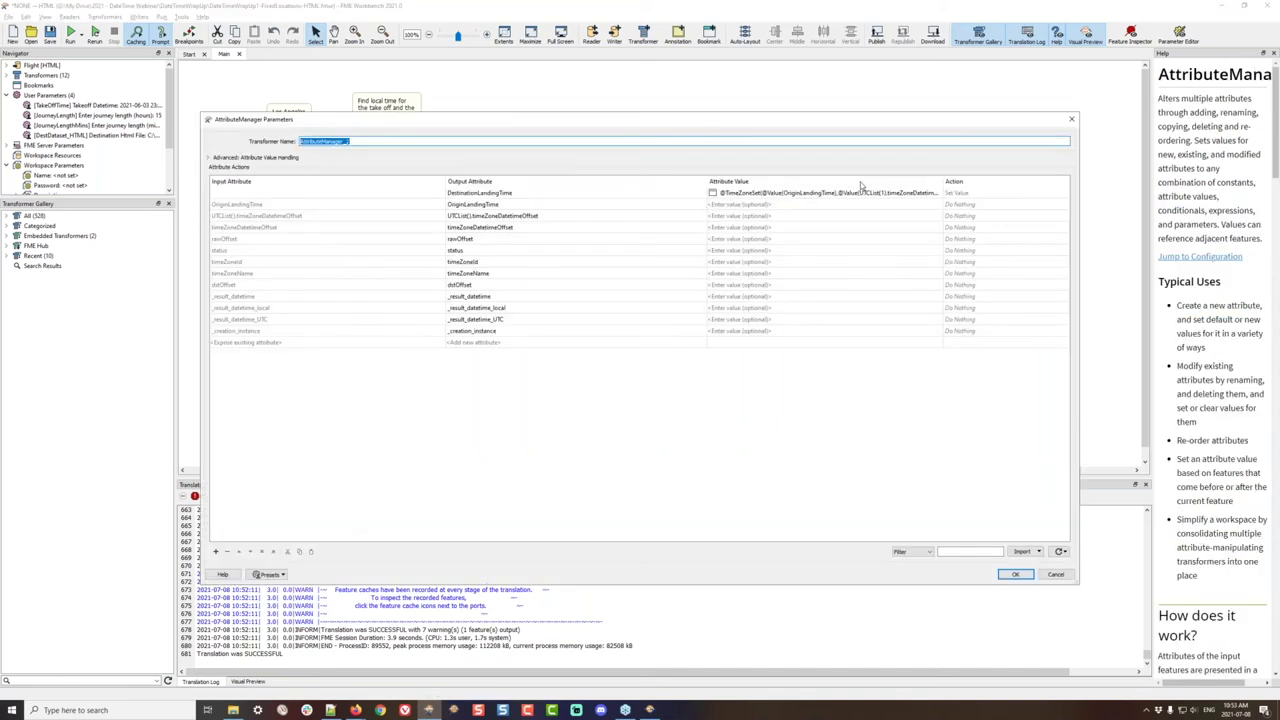
pyautogui.click(897, 194)
pyautogui.click(926, 191)
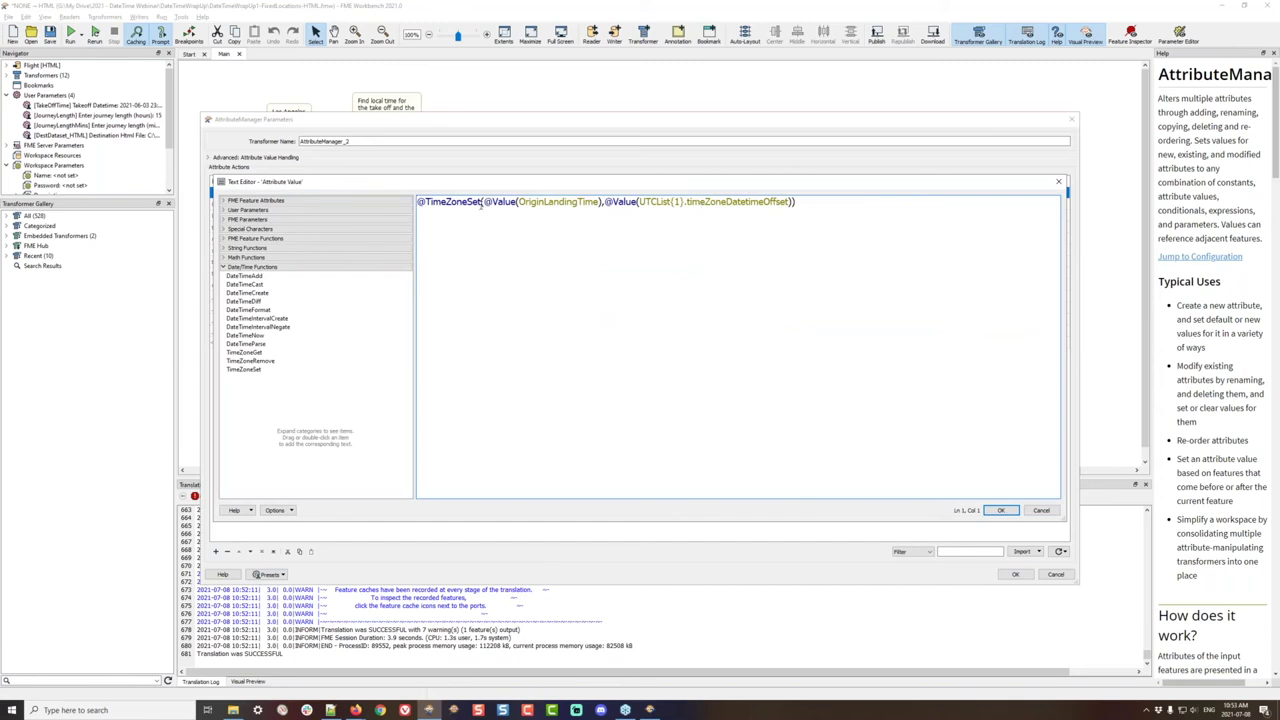
pyautogui.moveTo(482, 202); pyautogui.dragTo(417, 202)
pyautogui.moveTo(484, 202); pyautogui.dragTo(600, 202)
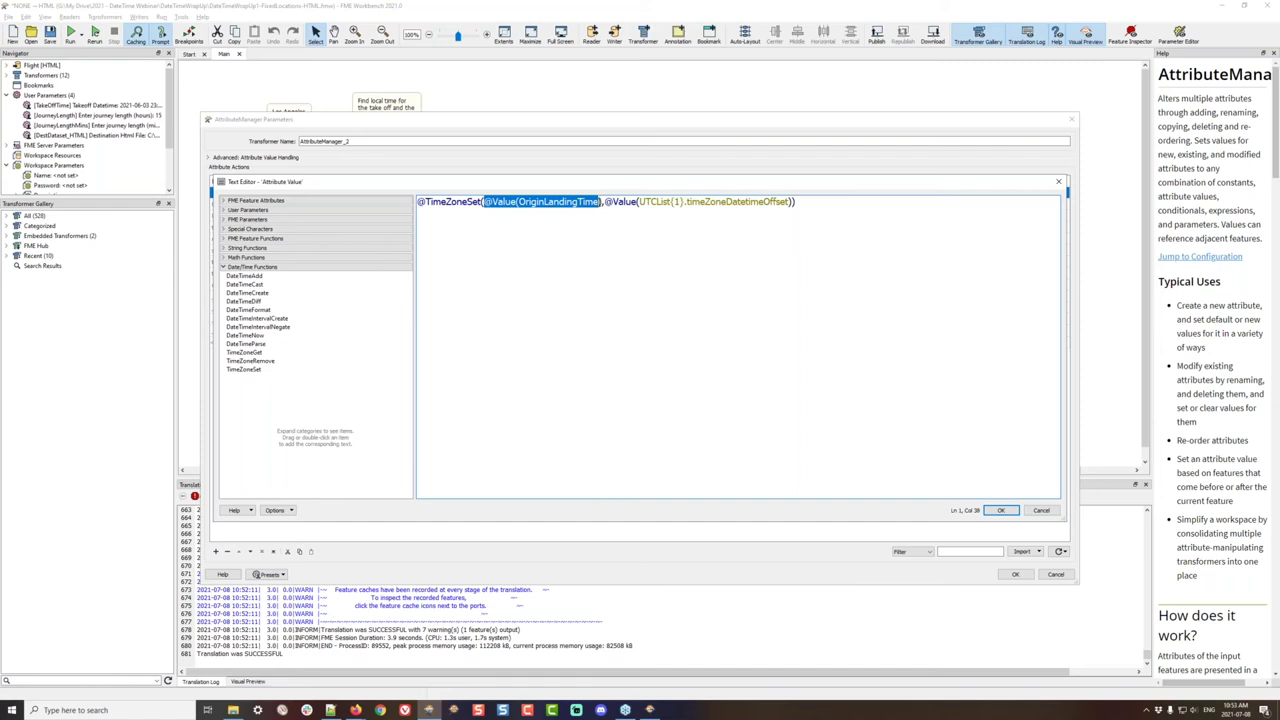
pyautogui.moveTo(604, 202); pyautogui.dragTo(795, 202)
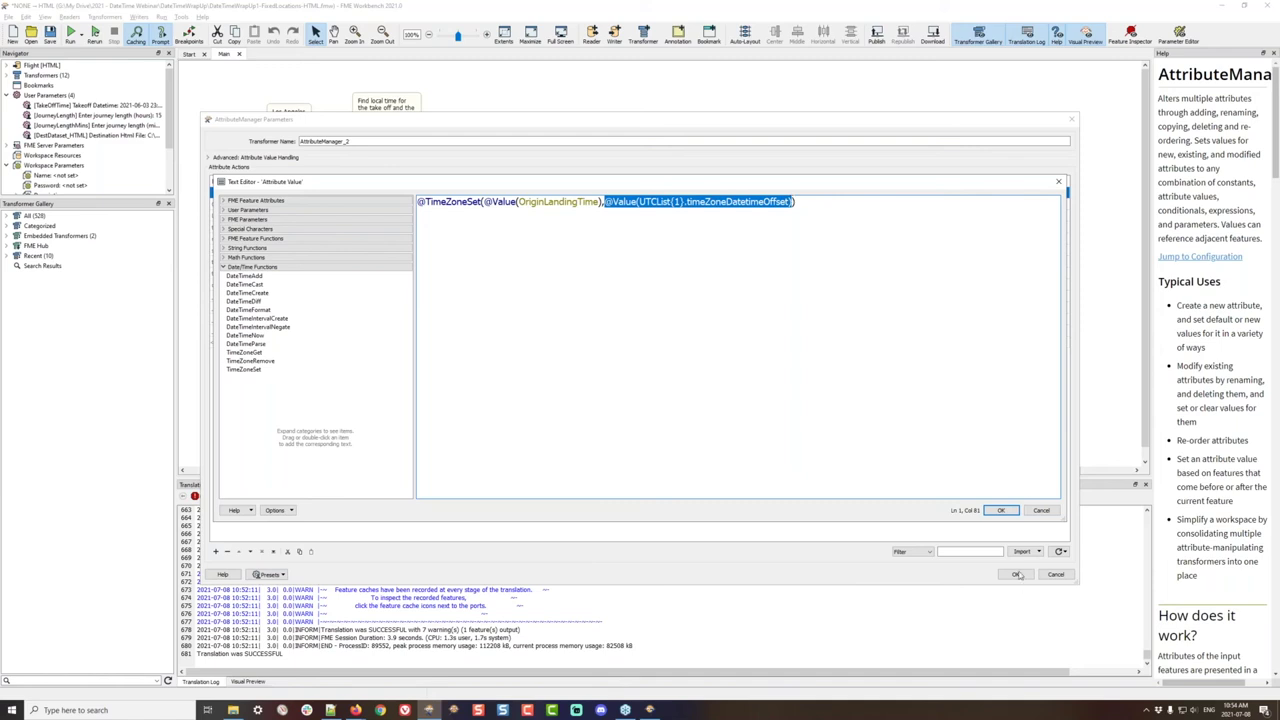
pyautogui.click(1000, 510)
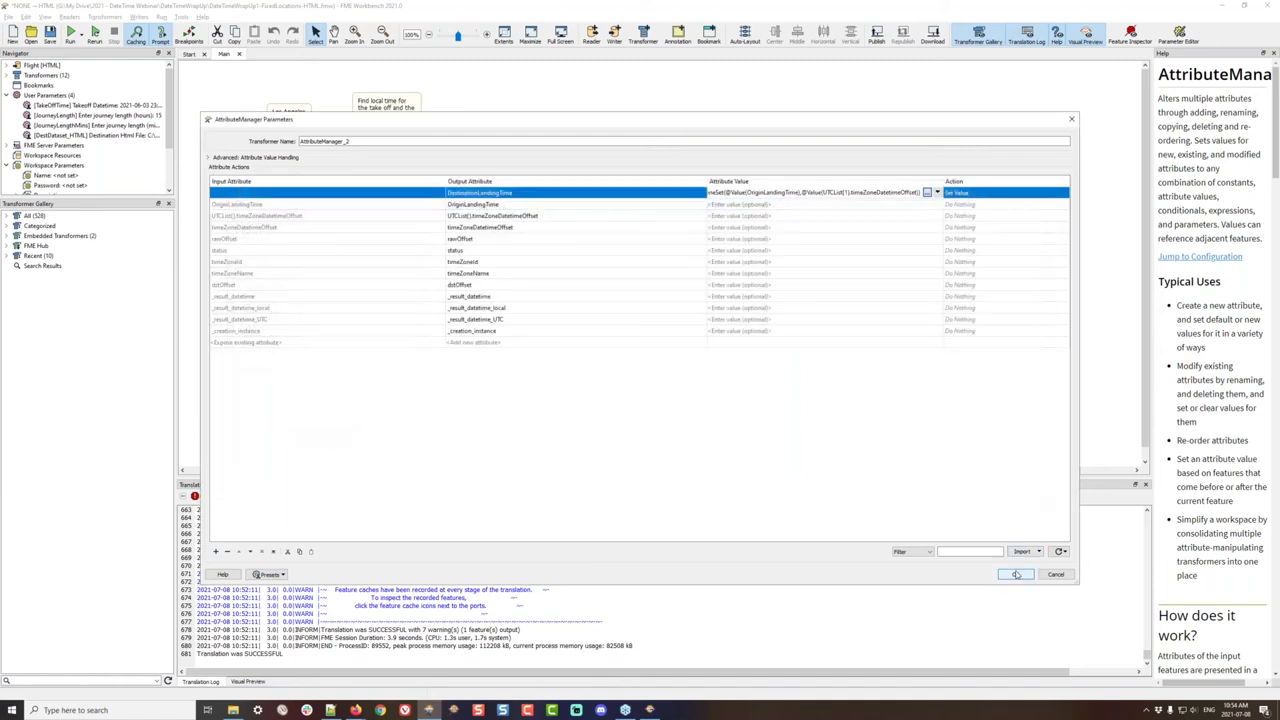
pyautogui.click(1015, 574)
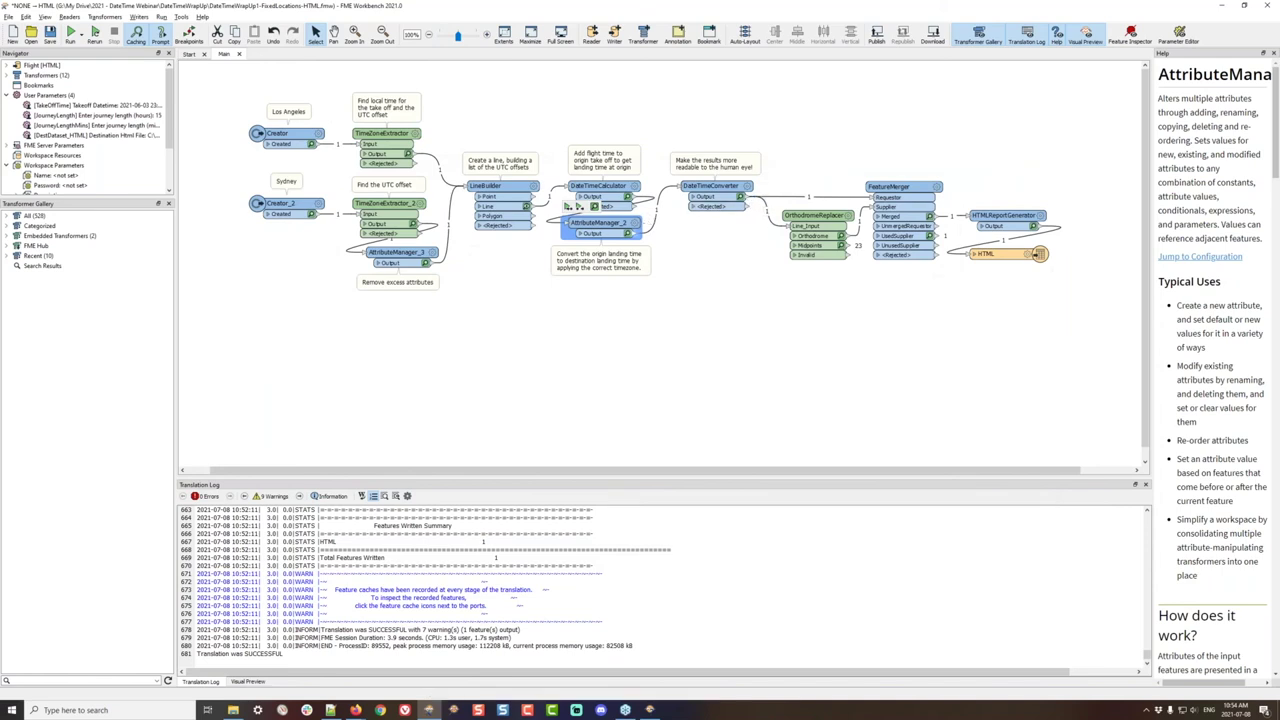
pyautogui.click(629, 235)
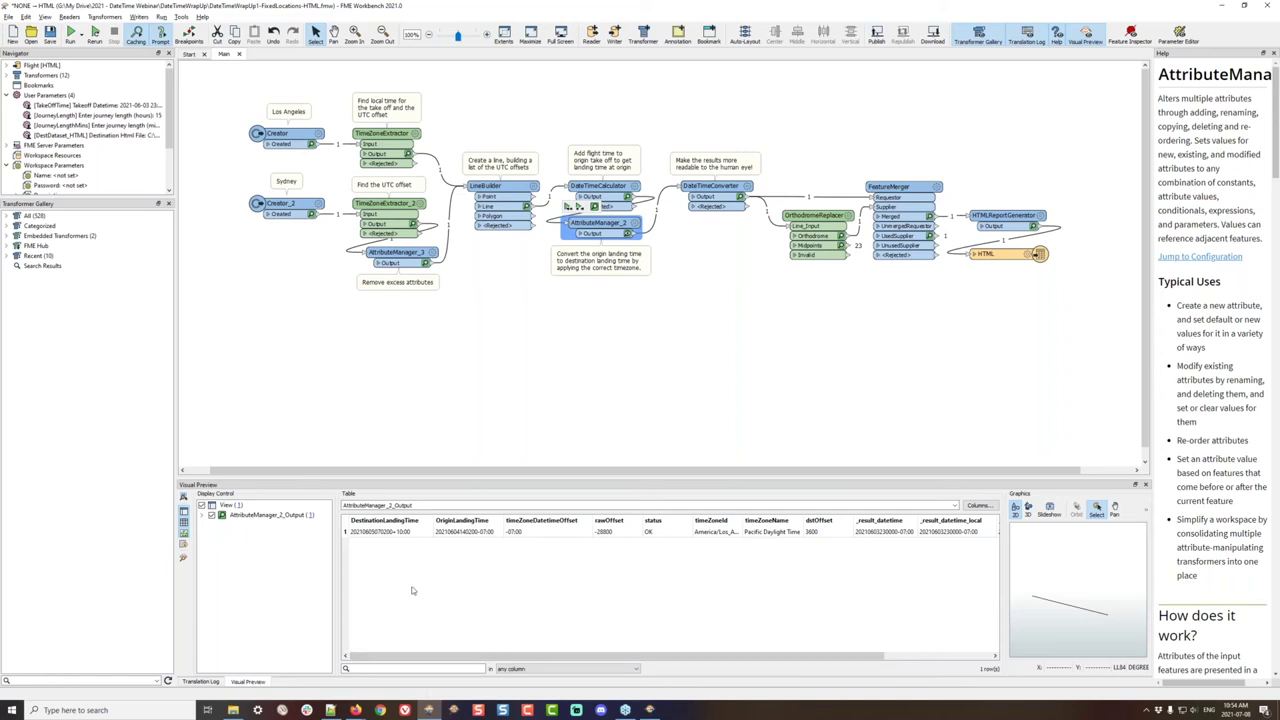
pyautogui.click(395, 535)
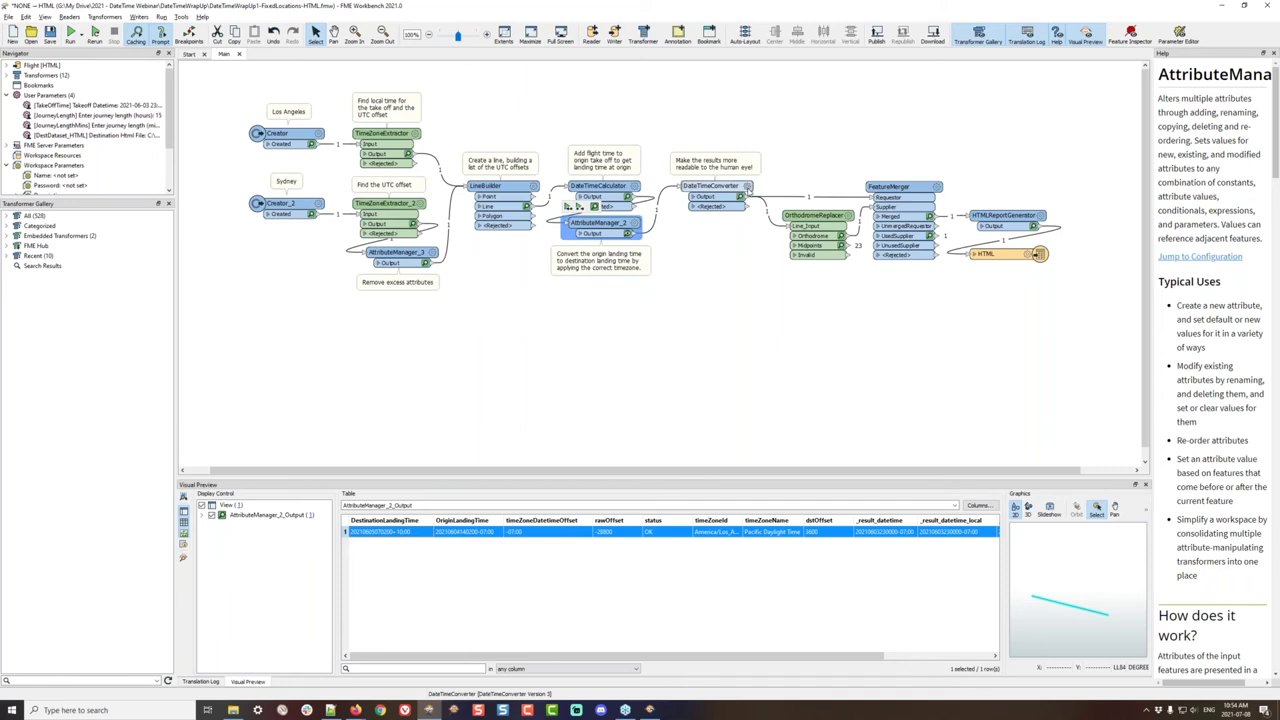
# Review the DateTimeConverter's format parameters and cached output with a widened DestinationLandingTime column, and inspect the OrthodromeReplacer's Orthodrome output
pyautogui.click(747, 188)
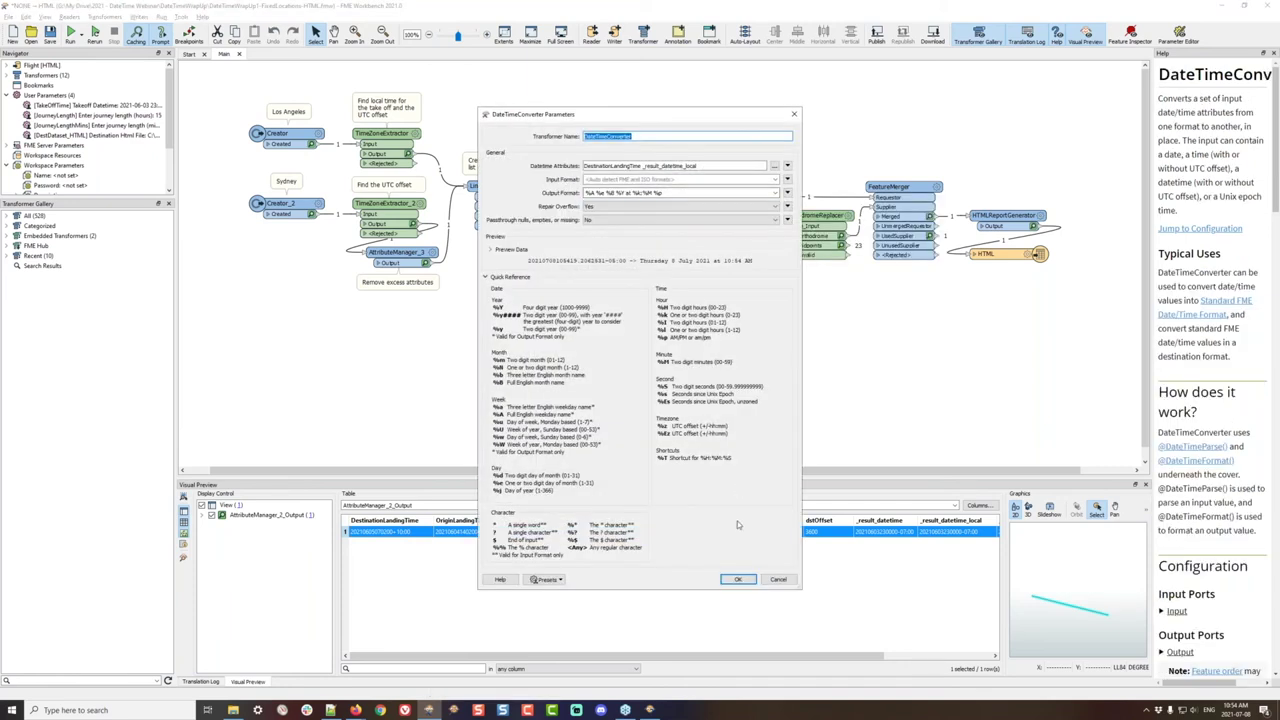
pyautogui.click(737, 579)
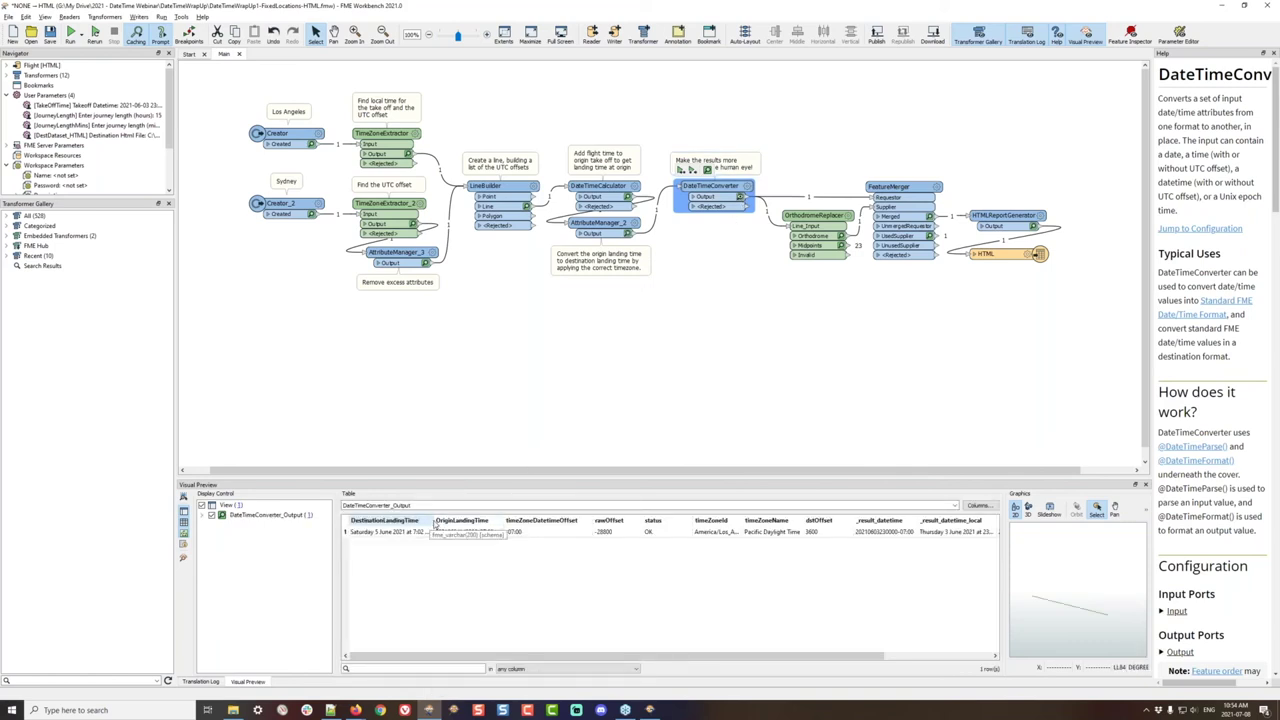
pyautogui.moveTo(434, 524); pyautogui.dragTo(468, 521)
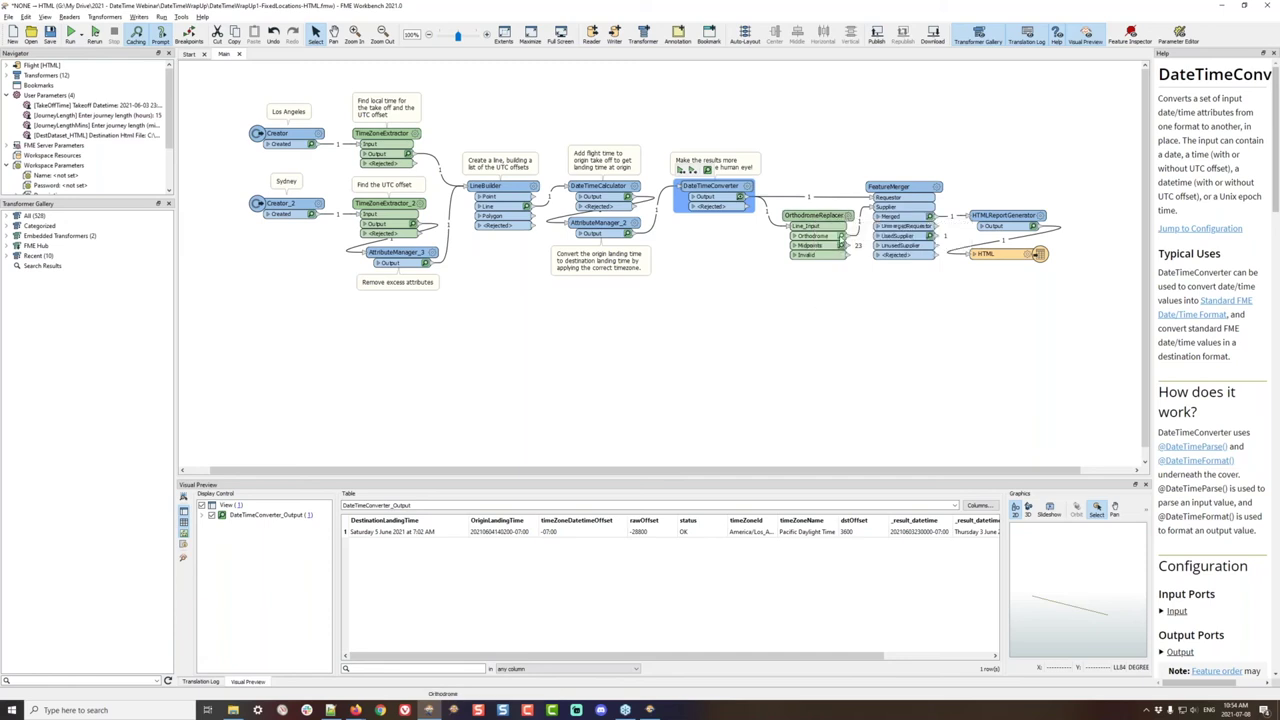
pyautogui.click(841, 236)
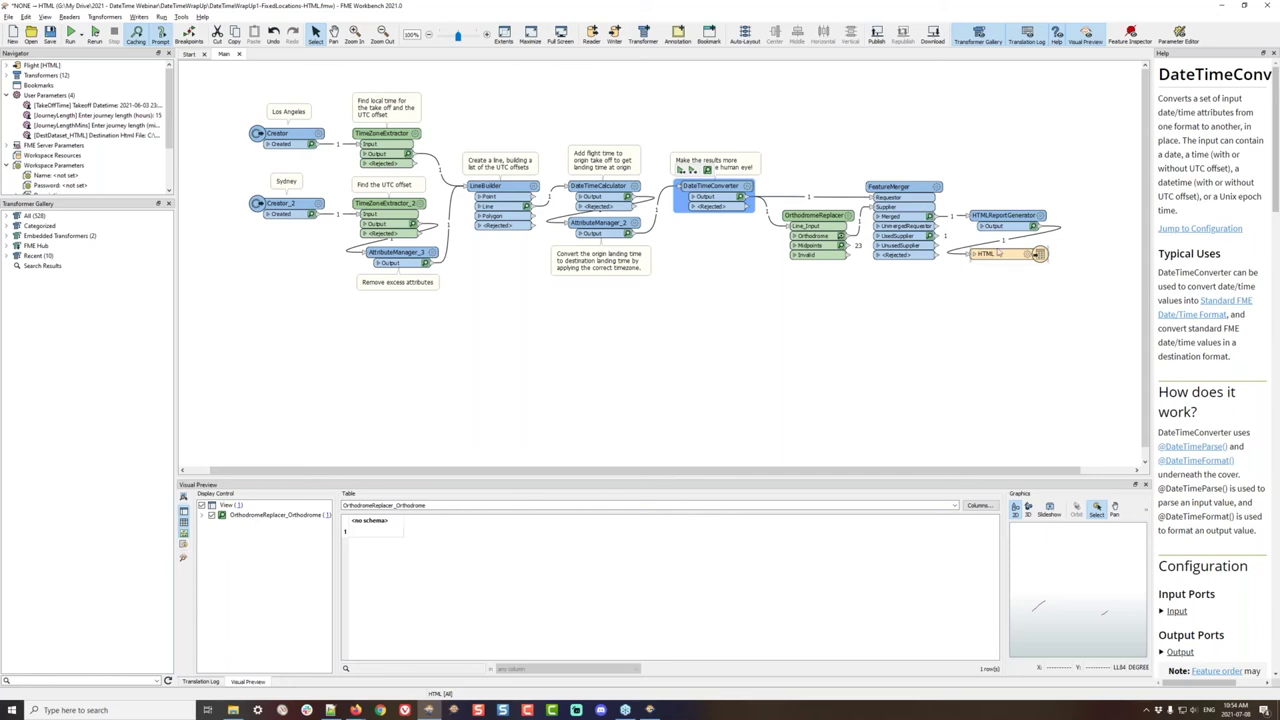
# Open the HTML writer's Flight.html output in the browser, and examine the local departure and arrival times
pyautogui.click(1040, 254)
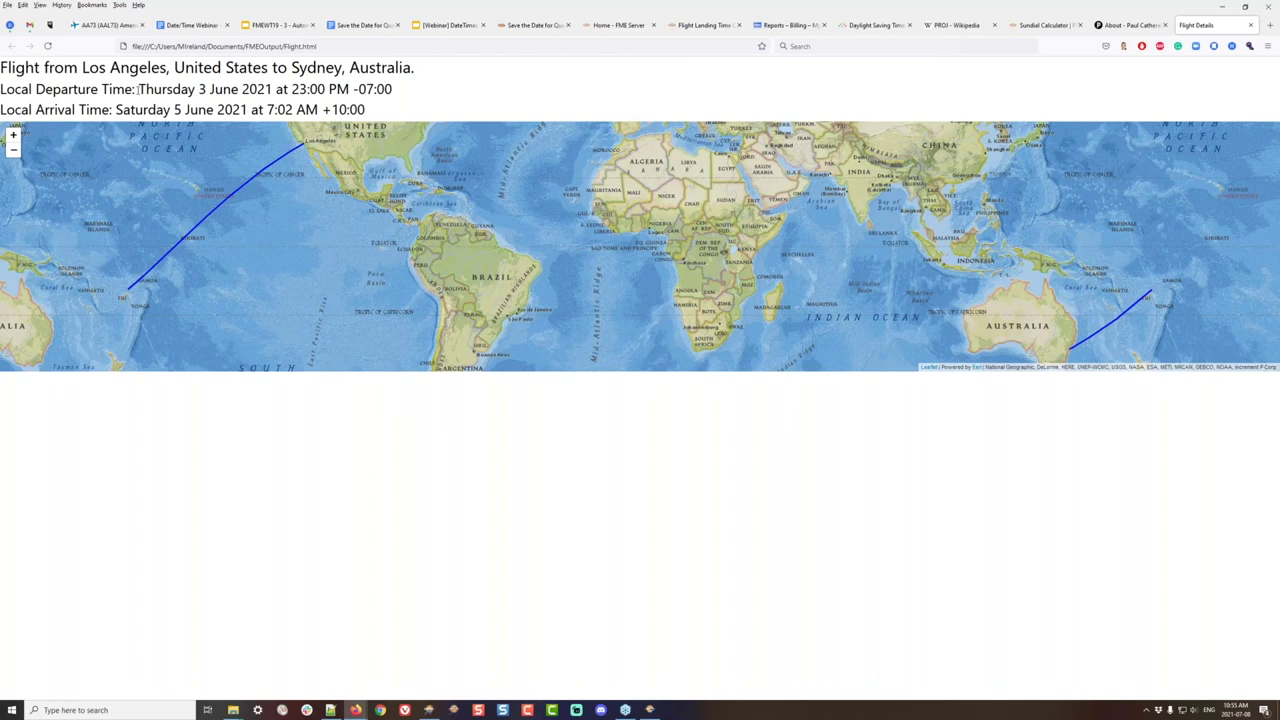
pyautogui.moveTo(138, 89); pyautogui.dragTo(393, 89)
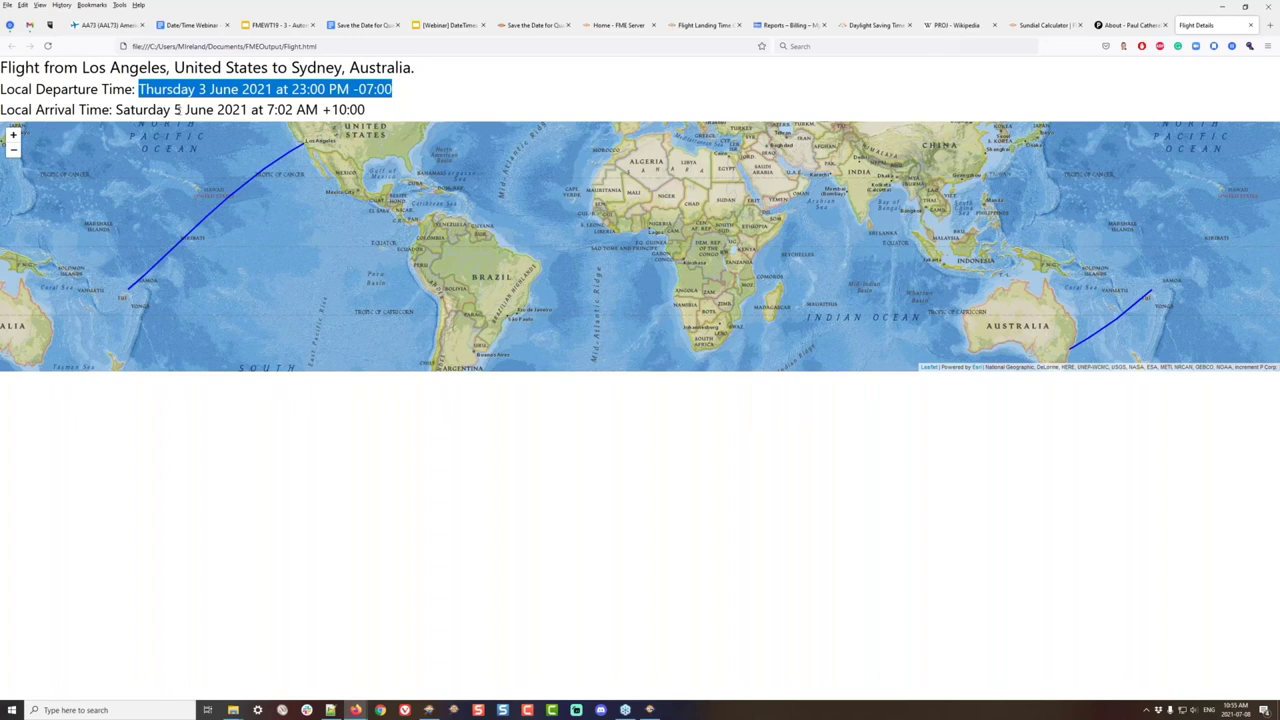
pyautogui.click(177, 110)
pyautogui.moveTo(177, 110); pyautogui.dragTo(325, 110)
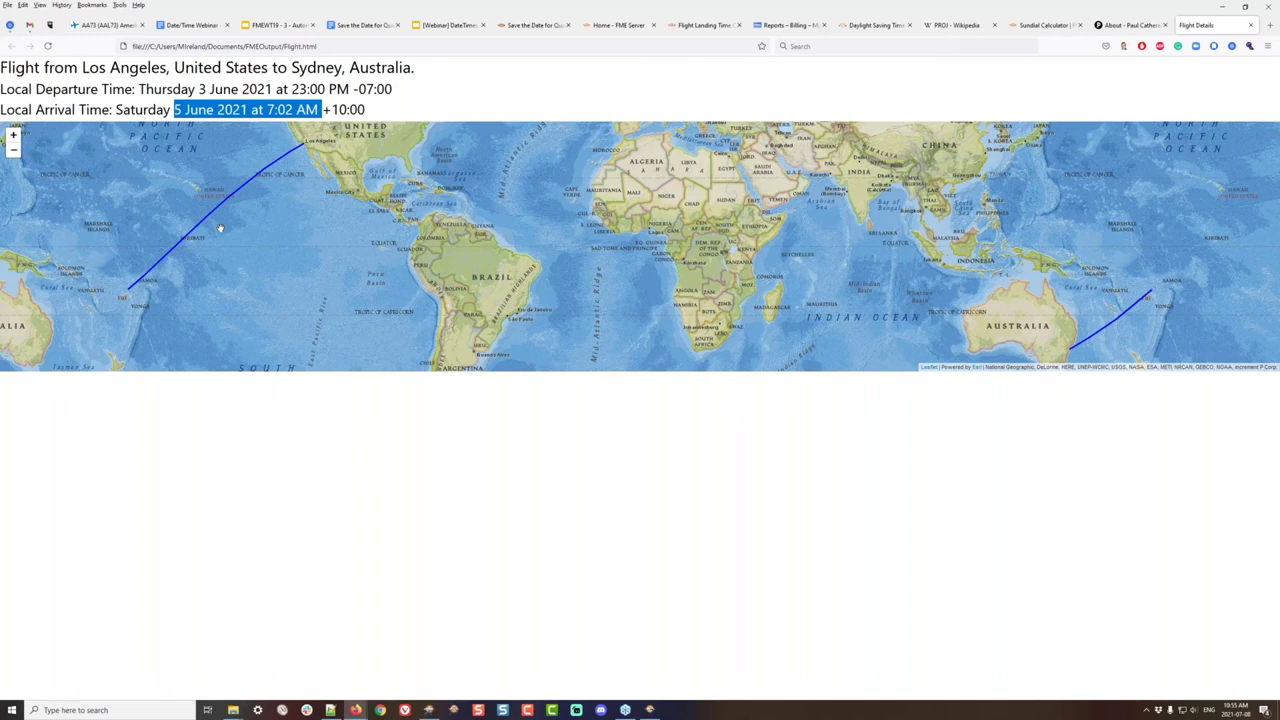
pyautogui.click(459, 112)
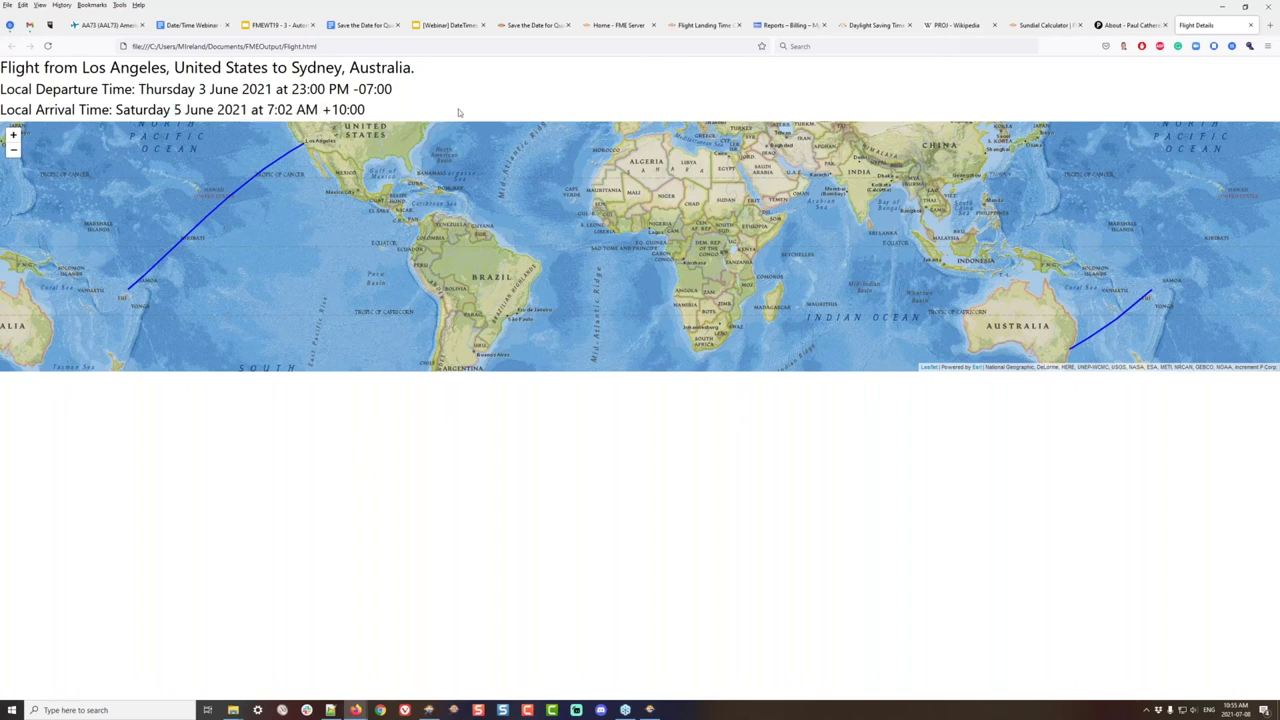
# Check the total travel time of American Airlines 73 on FlightAware, and return to the Flight Details page
pyautogui.click(105, 24)
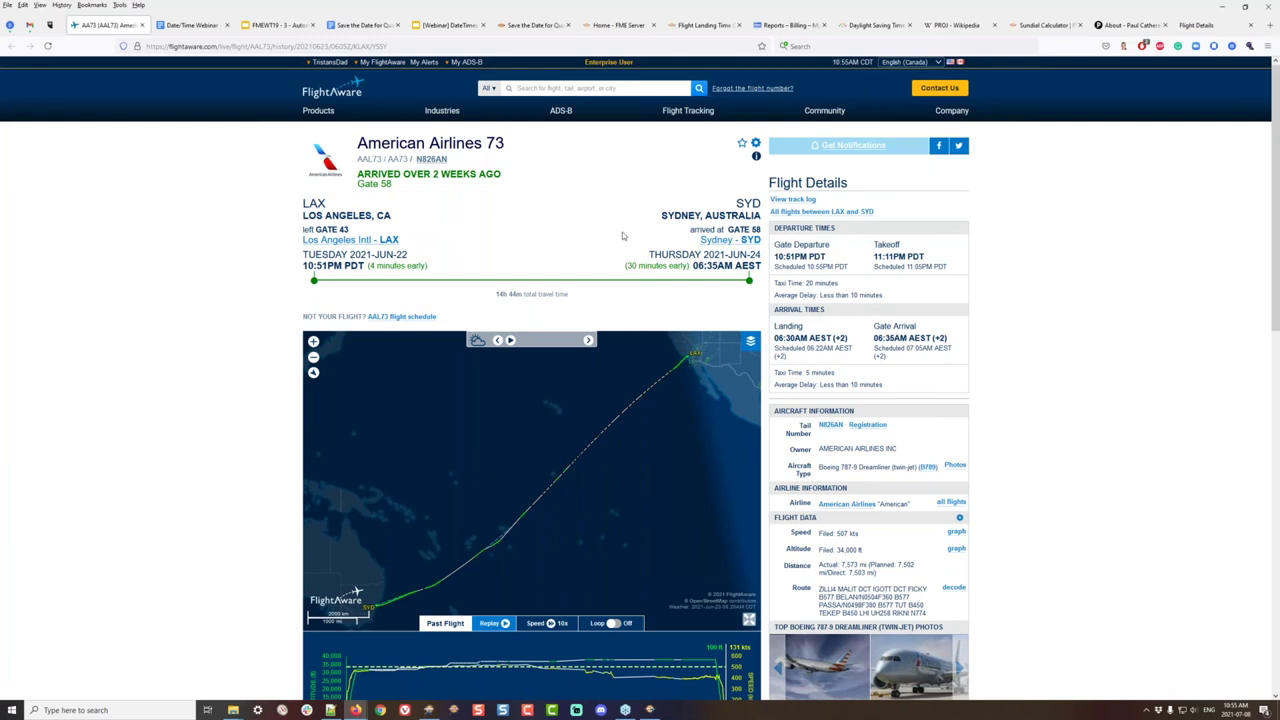
pyautogui.moveTo(496, 294); pyautogui.dragTo(523, 292)
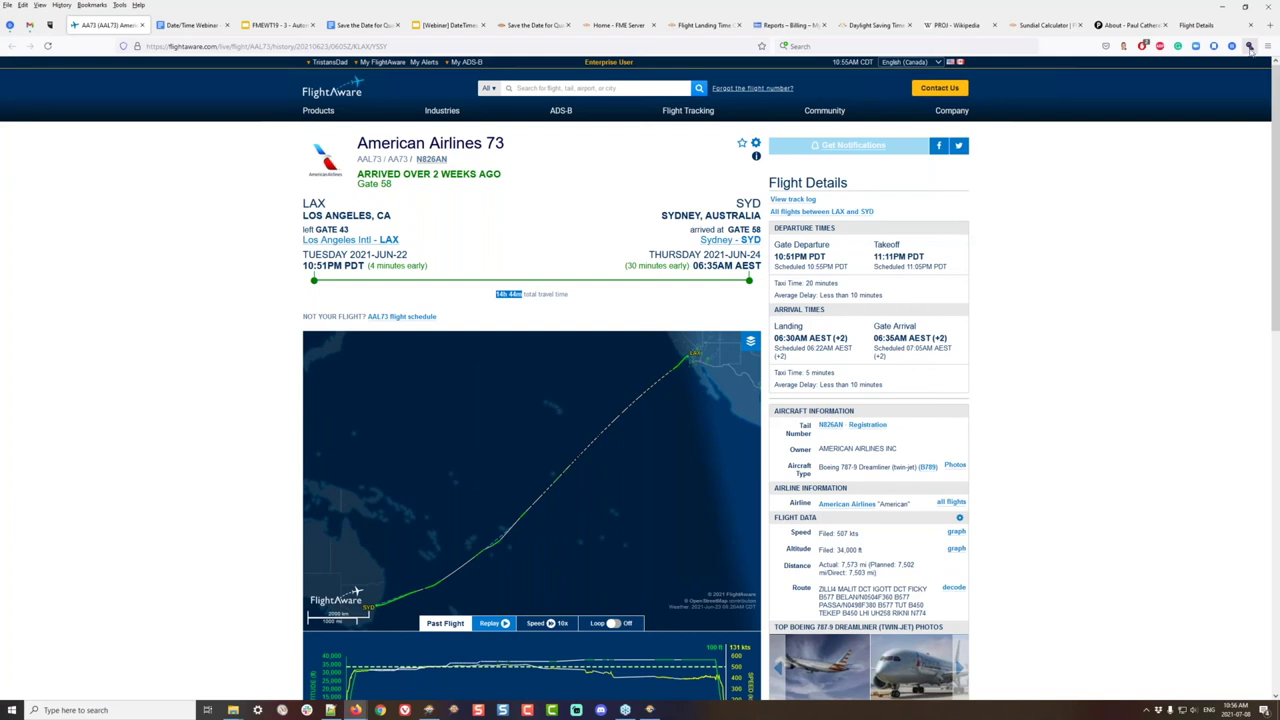
pyautogui.click(1200, 25)
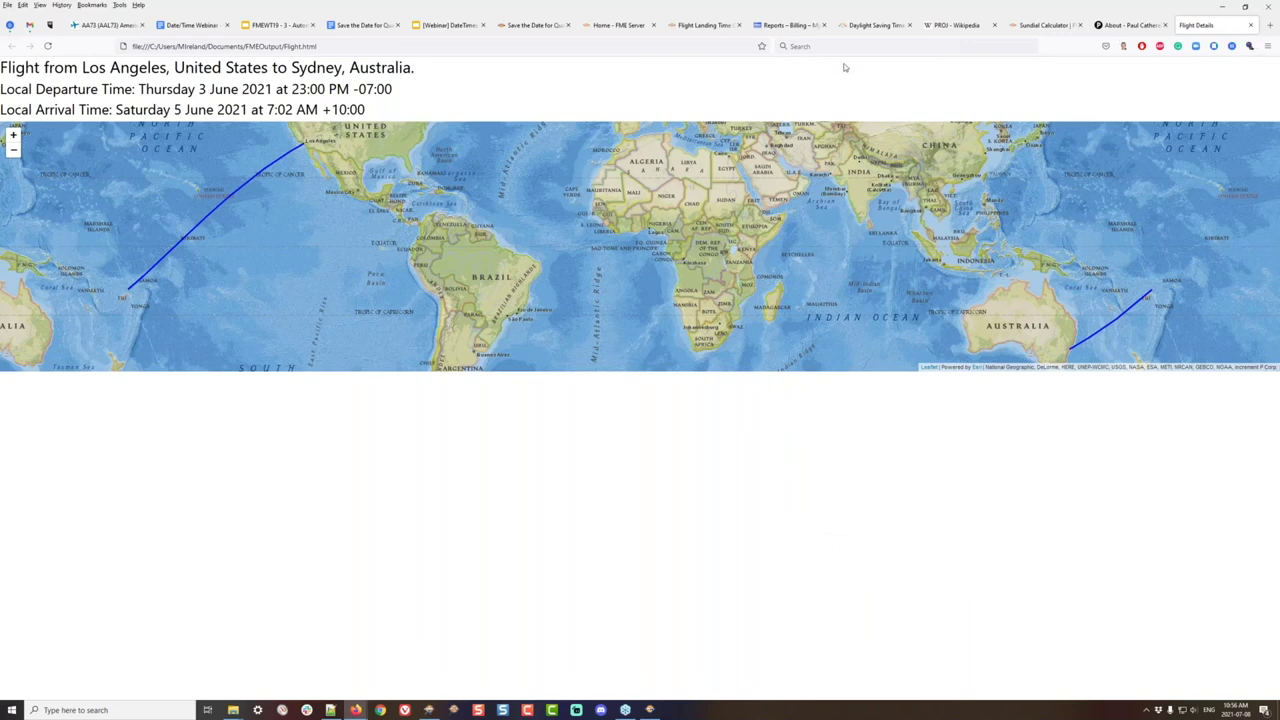
# Open the Flight Landing Time Calculator web app, check its address, and view the journey origin's geometry picker without changing the point
pyautogui.click(694, 25)
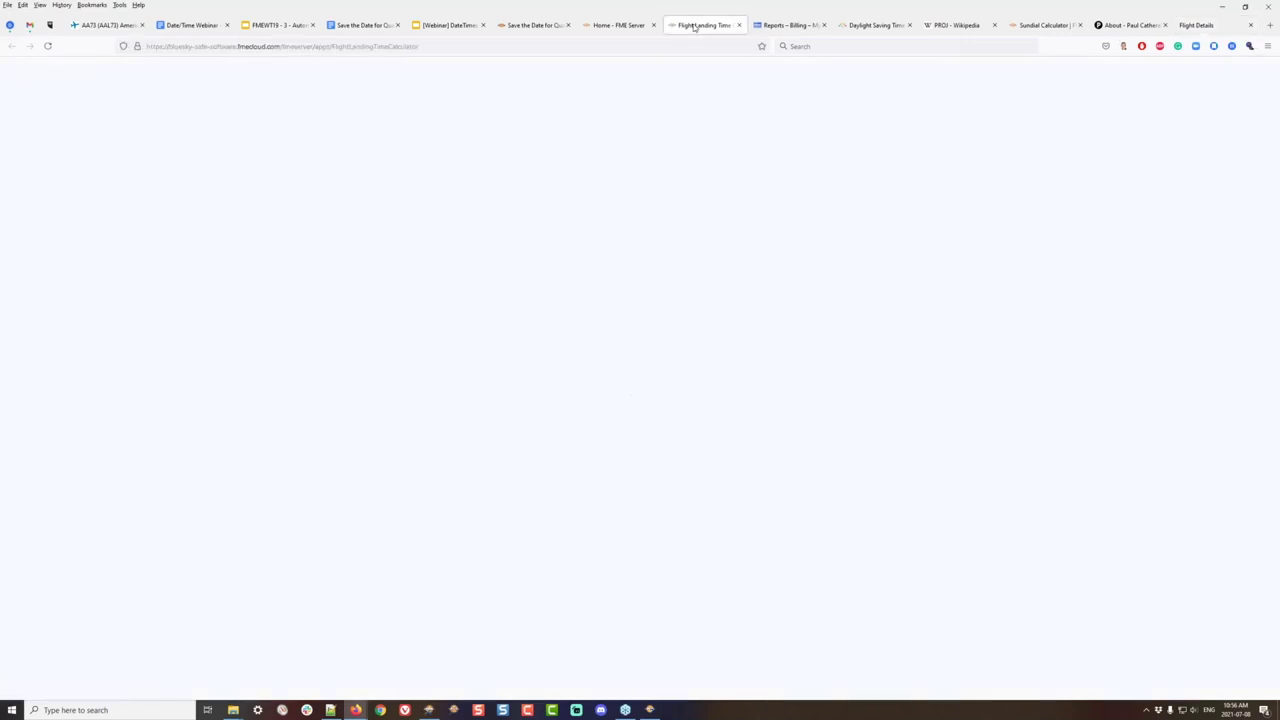
pyautogui.click(351, 50)
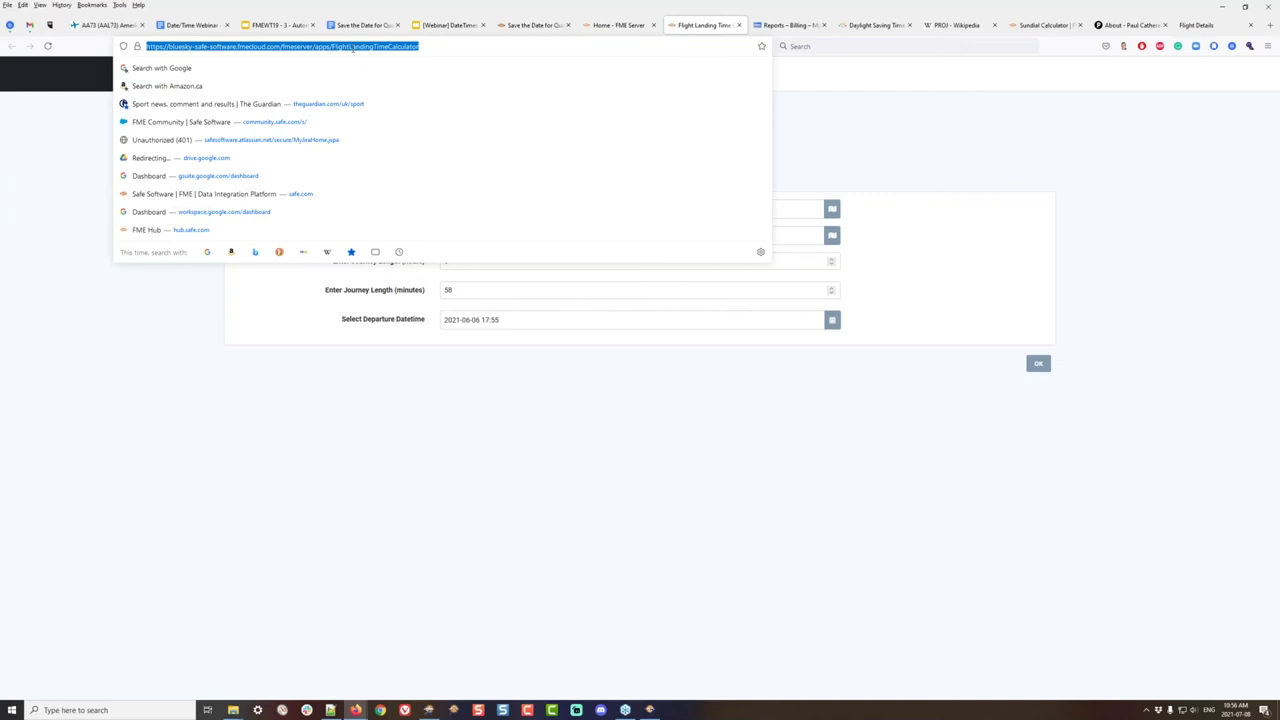
pyautogui.click(502, 493)
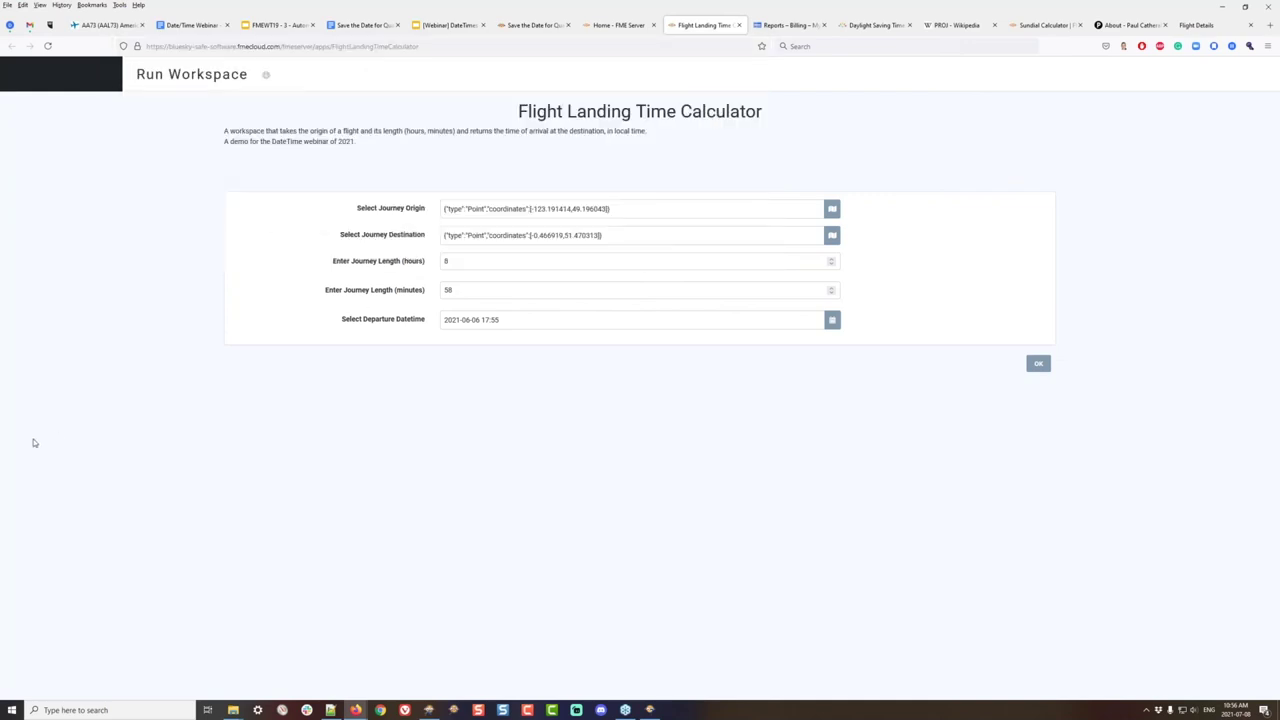
pyautogui.click(625, 710)
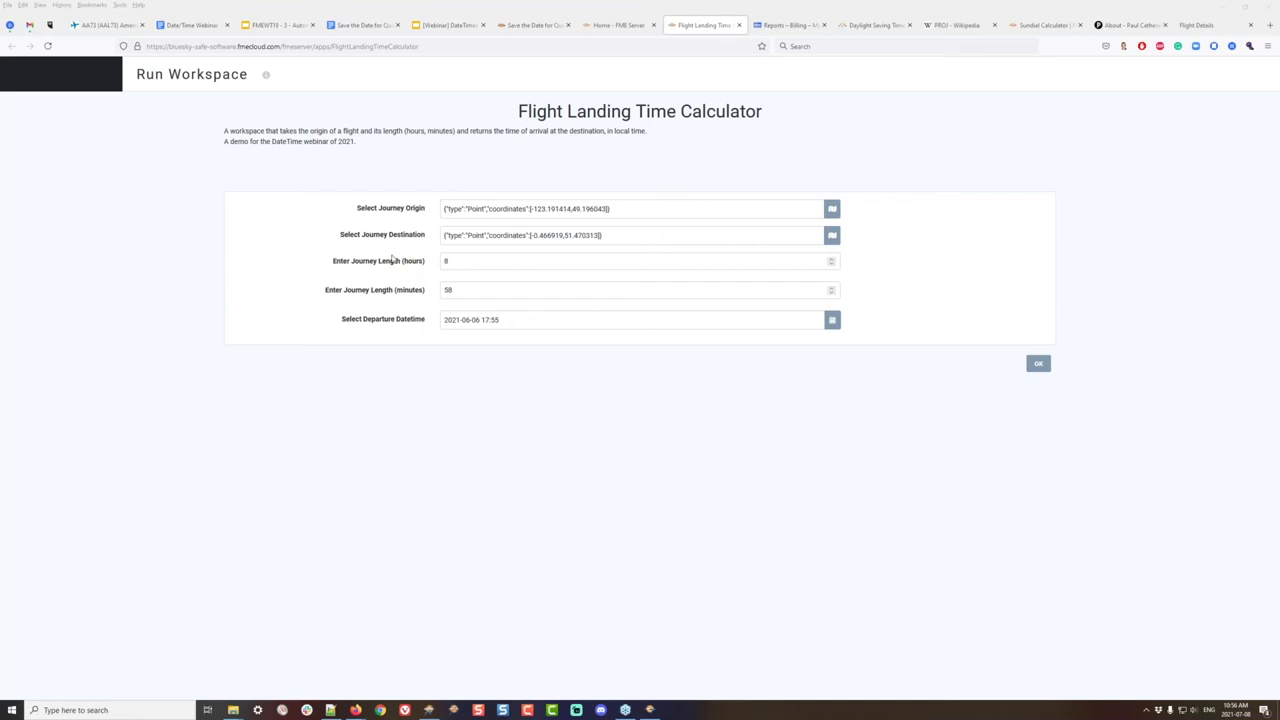
pyautogui.click(831, 209)
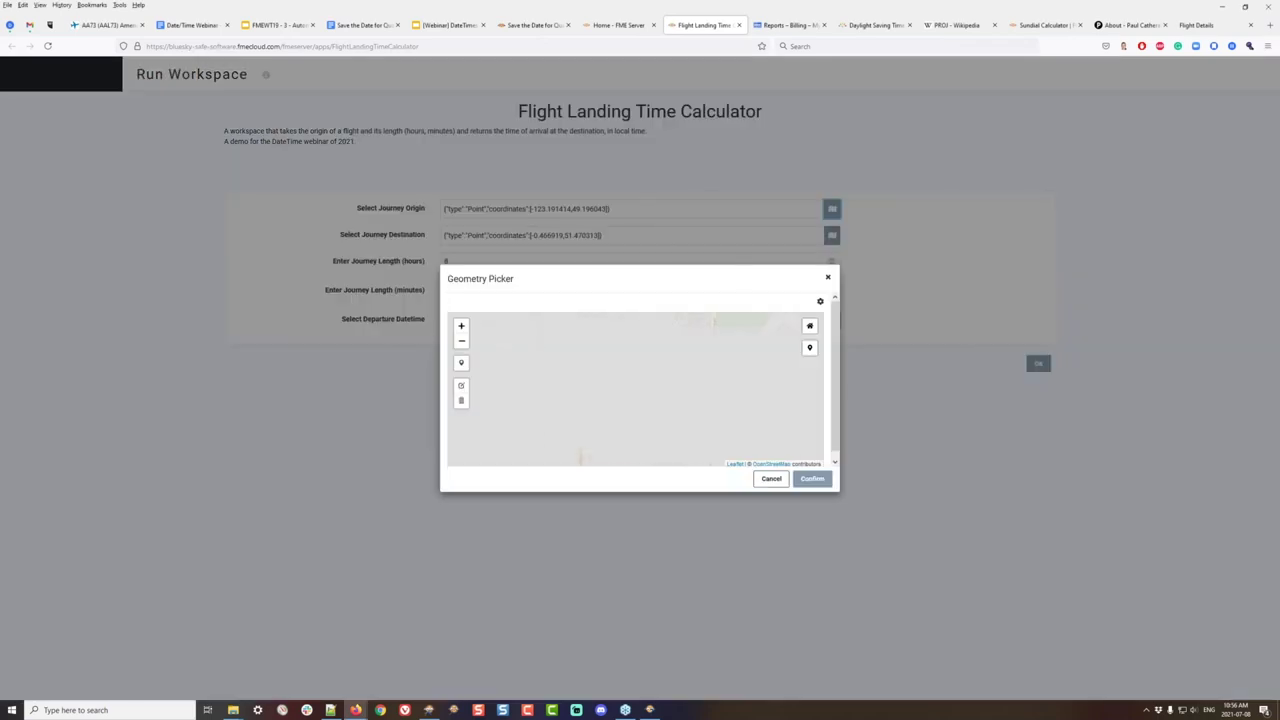
pyautogui.click(803, 481)
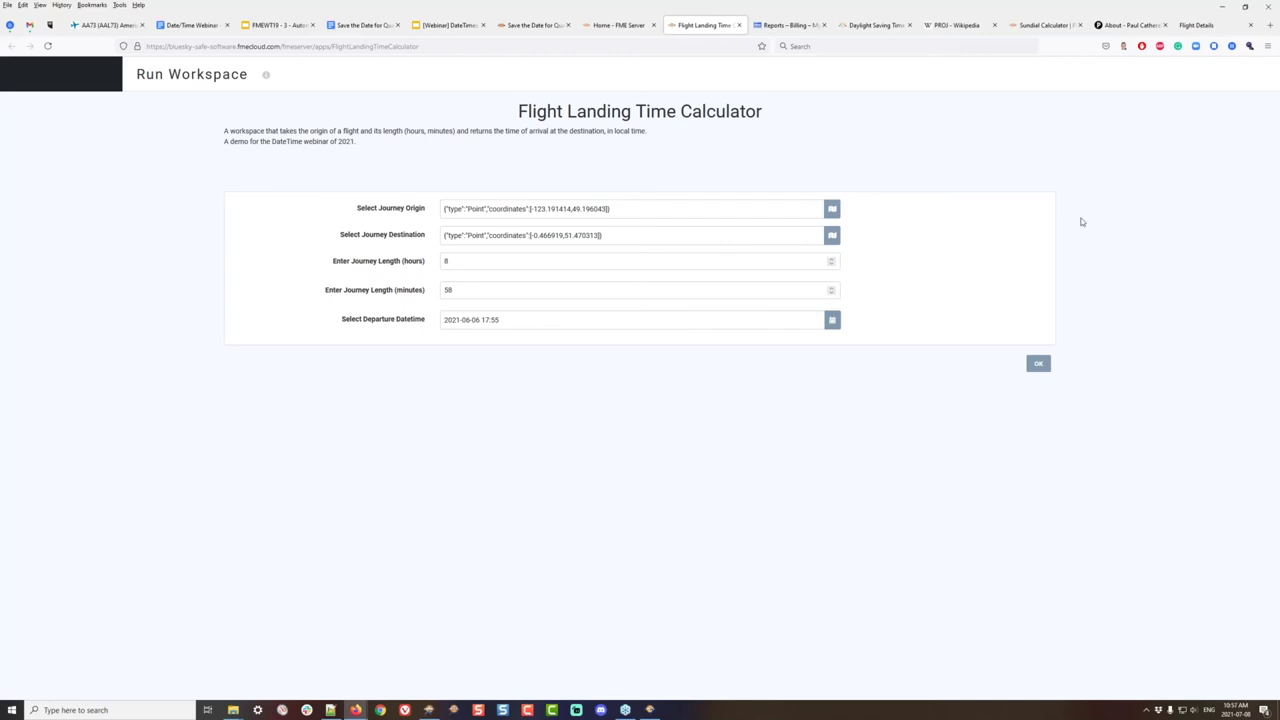
# Switch to the DateTimes webinar slides, present them full screen, and go to the slide about increasing data value with datetime information
pyautogui.click(452, 26)
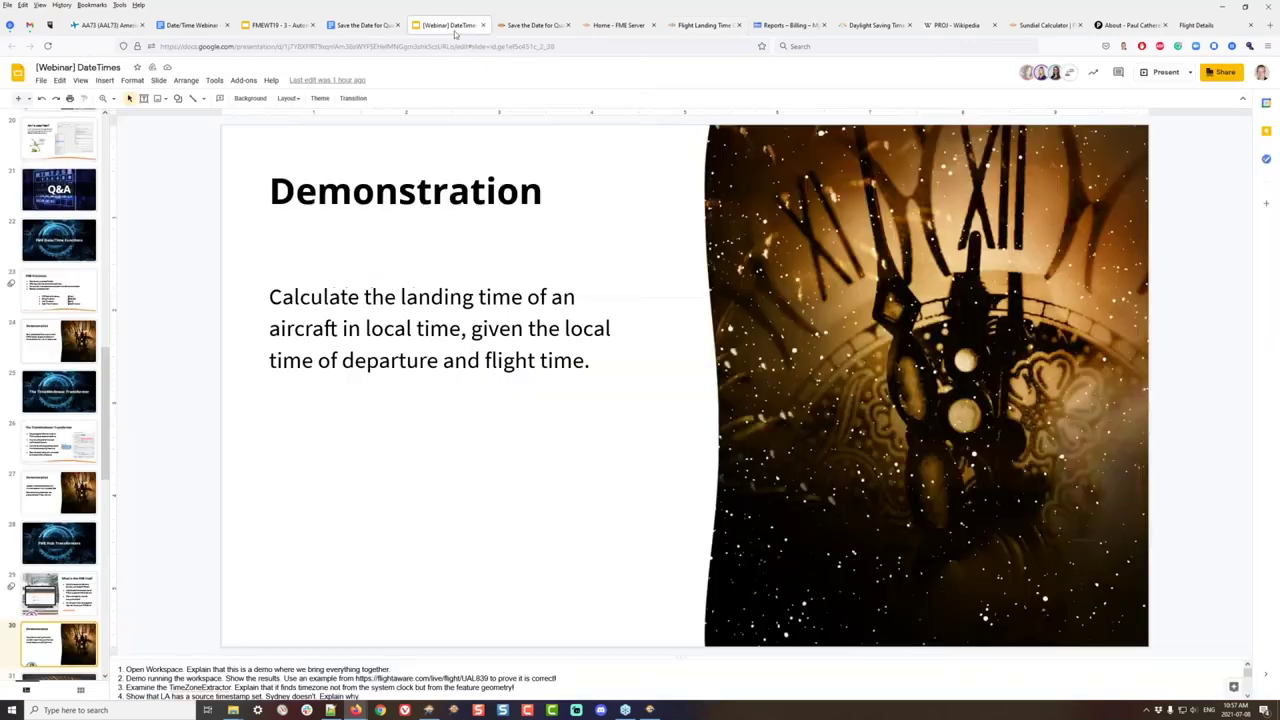
pyautogui.click(1162, 72)
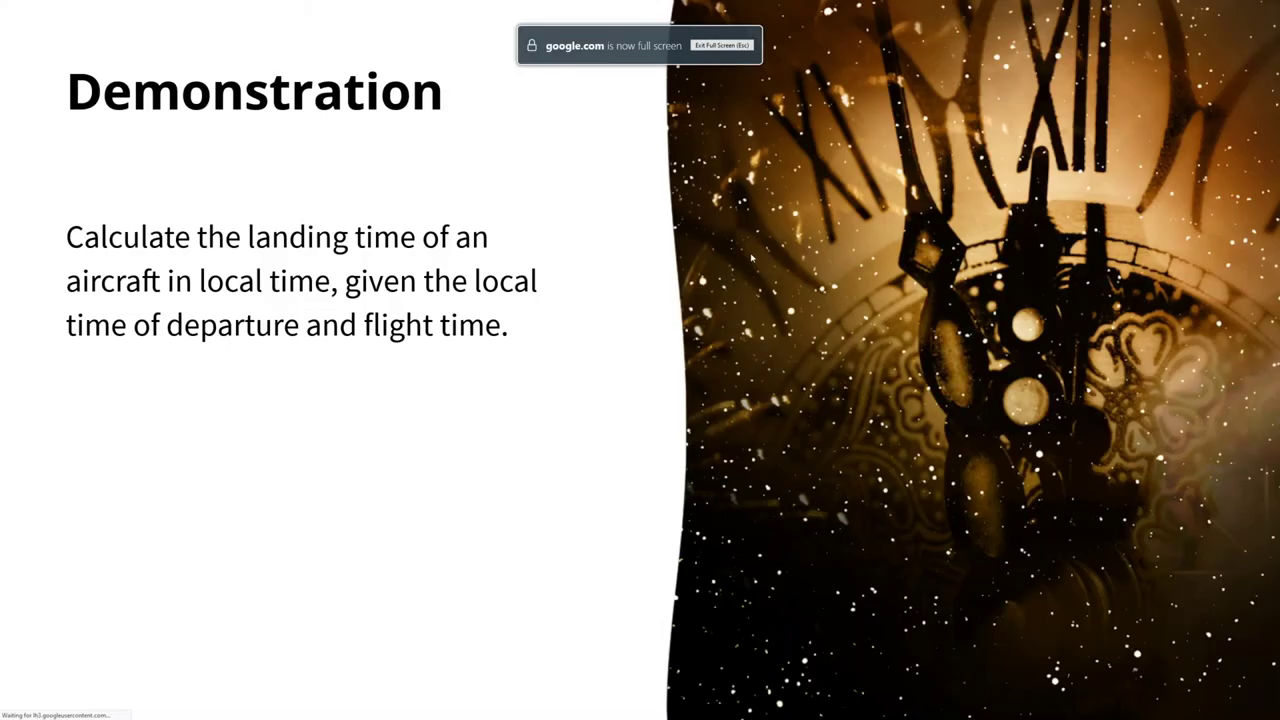
pyautogui.press('Home')
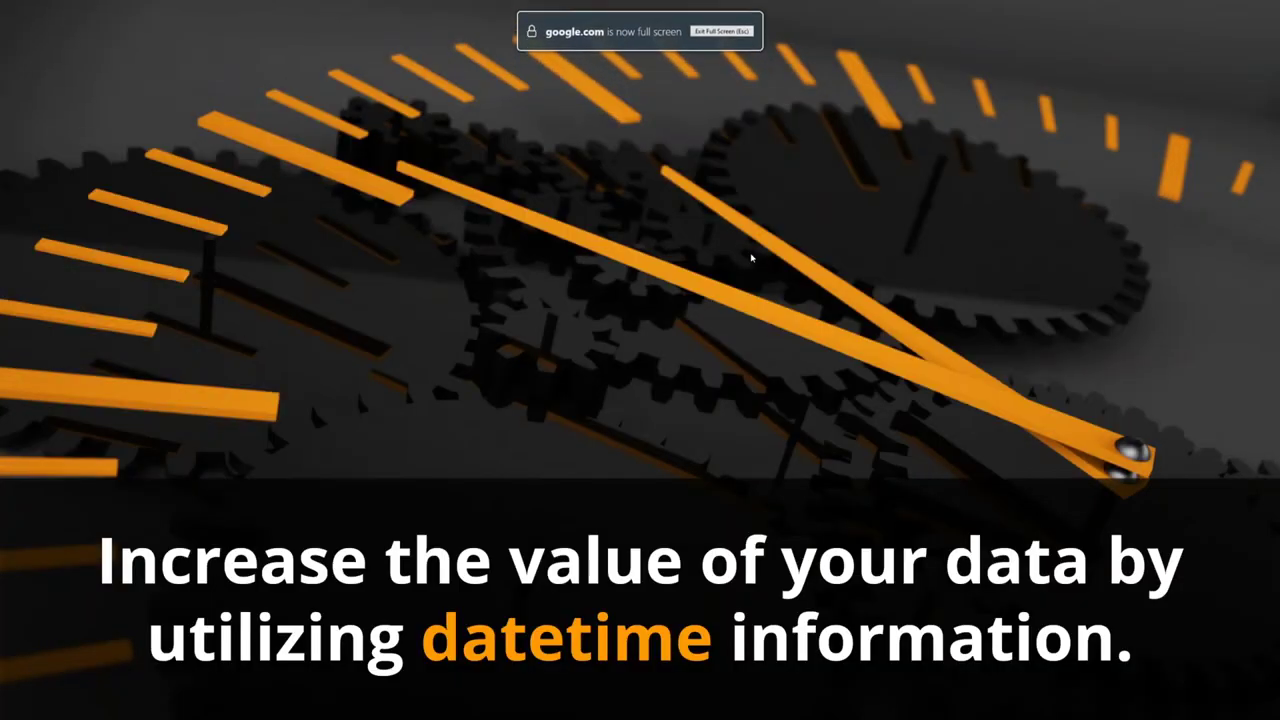